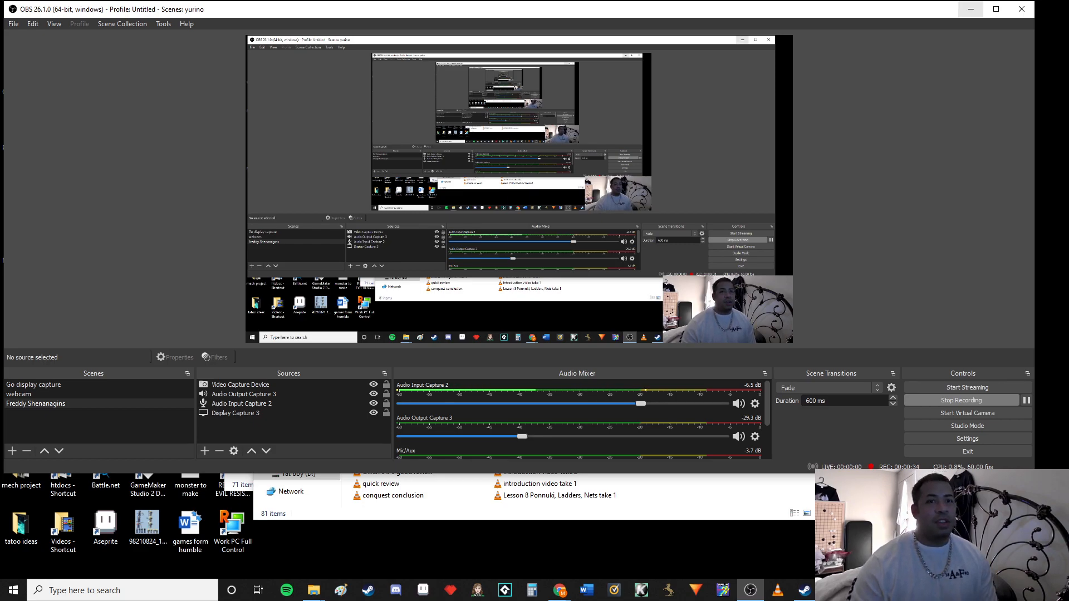
# Switch from OBS to RPG Maker MV and start a playtest of the NW Project game
pyautogui.click(971, 9)
pyautogui.click(832, 590)
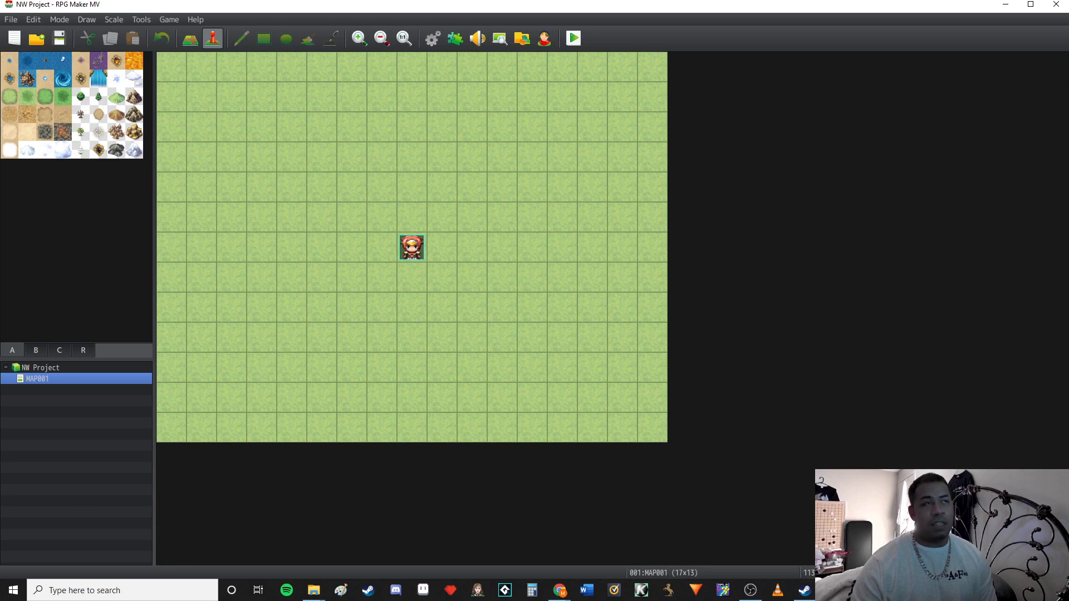
pyautogui.click(574, 38)
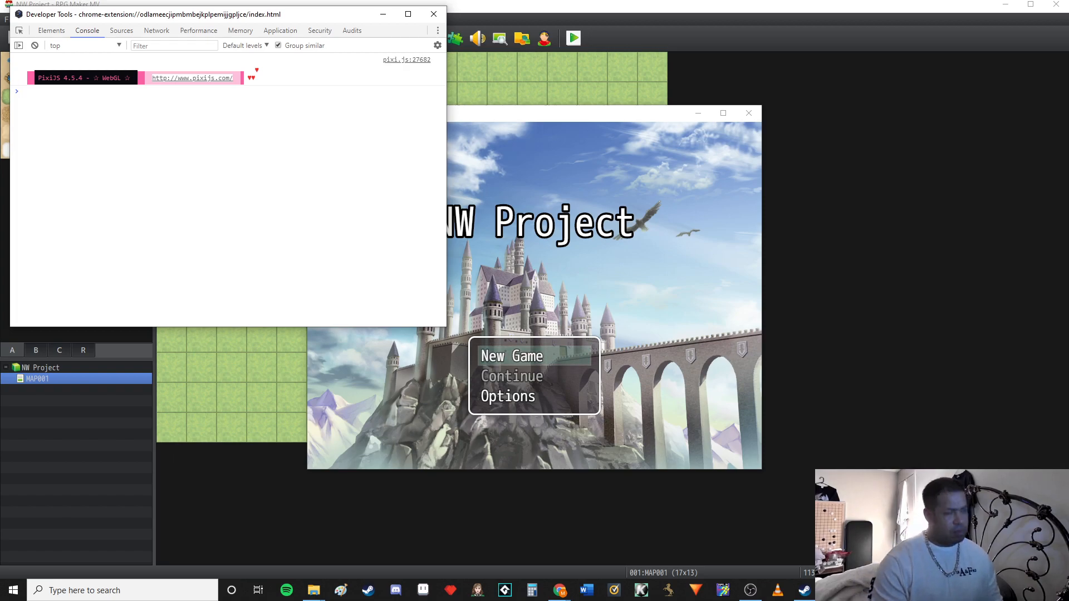
# Query process.versions in the developer console and expand the result to check the nw version
pyautogui.write('process')
pyautogui.press('Tab')
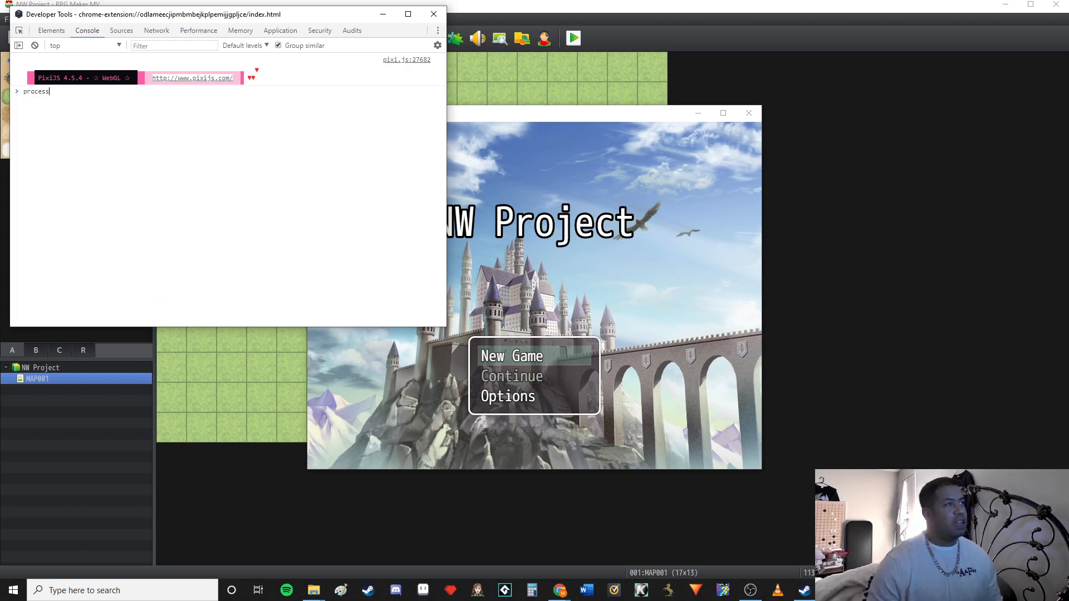
pyautogui.write('.ver')
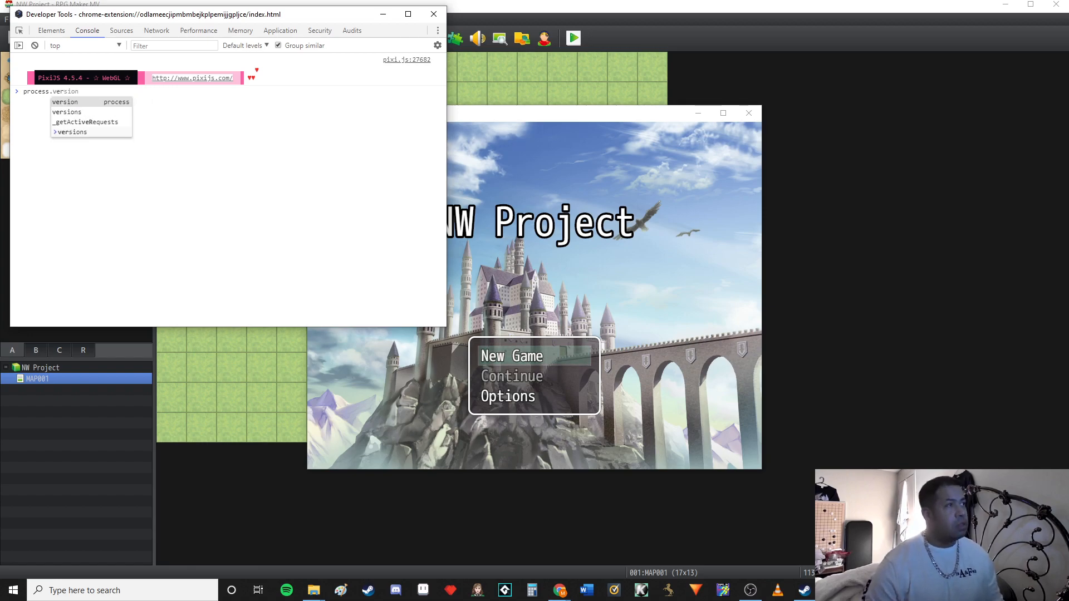
pyautogui.press('Down')
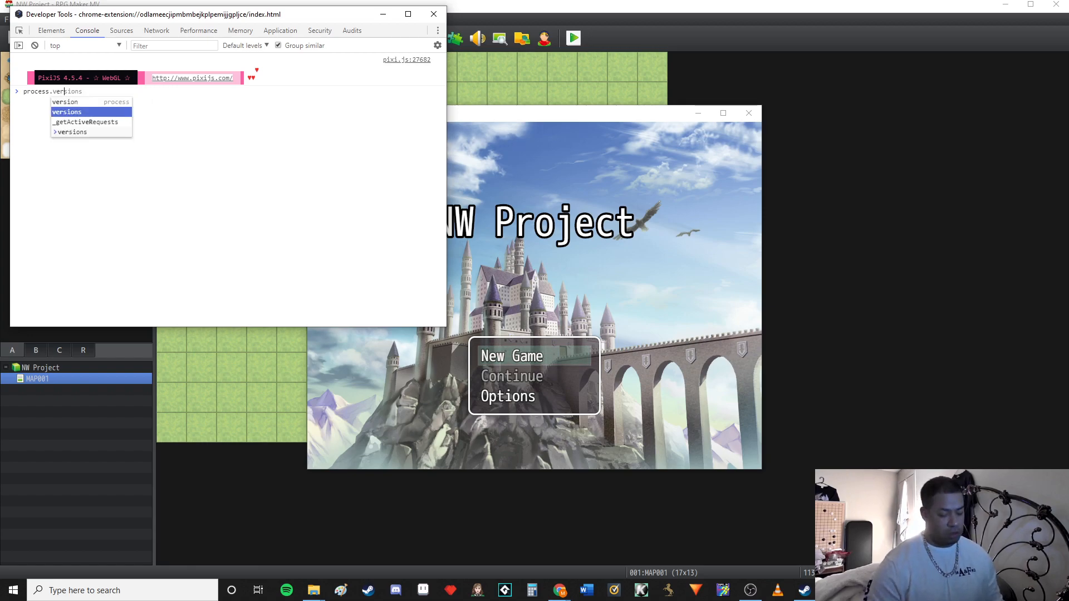
pyautogui.press('Tab')
pyautogui.press('Return')
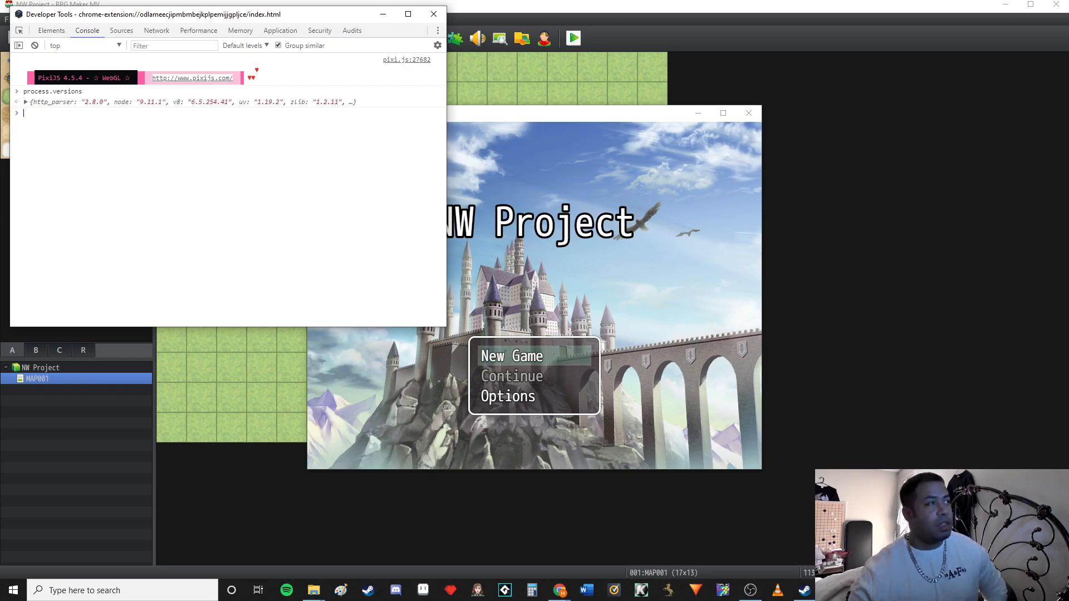
pyautogui.click(26, 102)
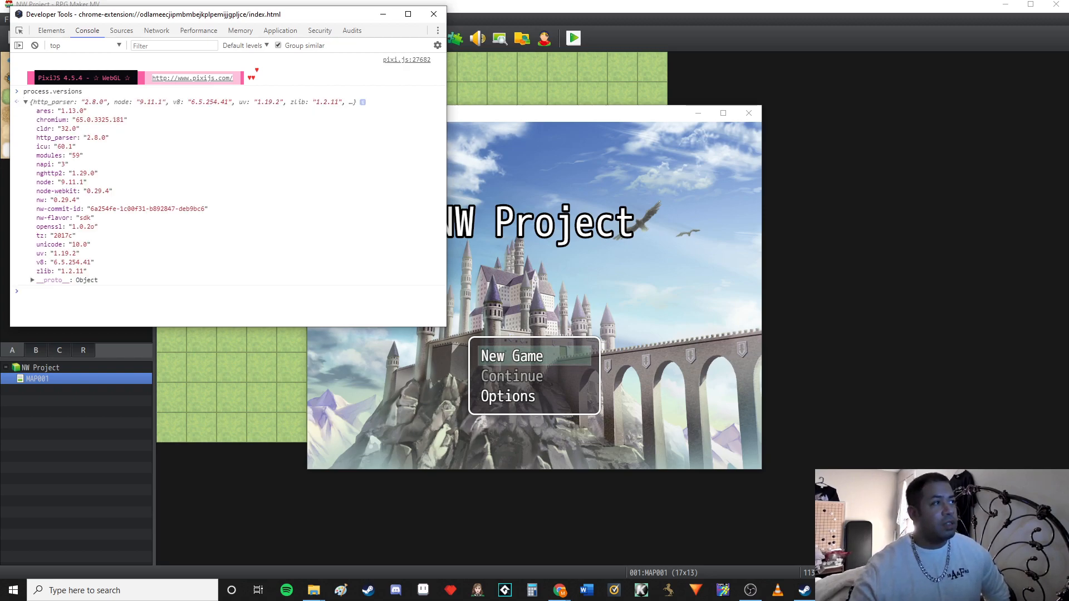
pyautogui.moveTo(81, 200); pyautogui.dragTo(50, 200)
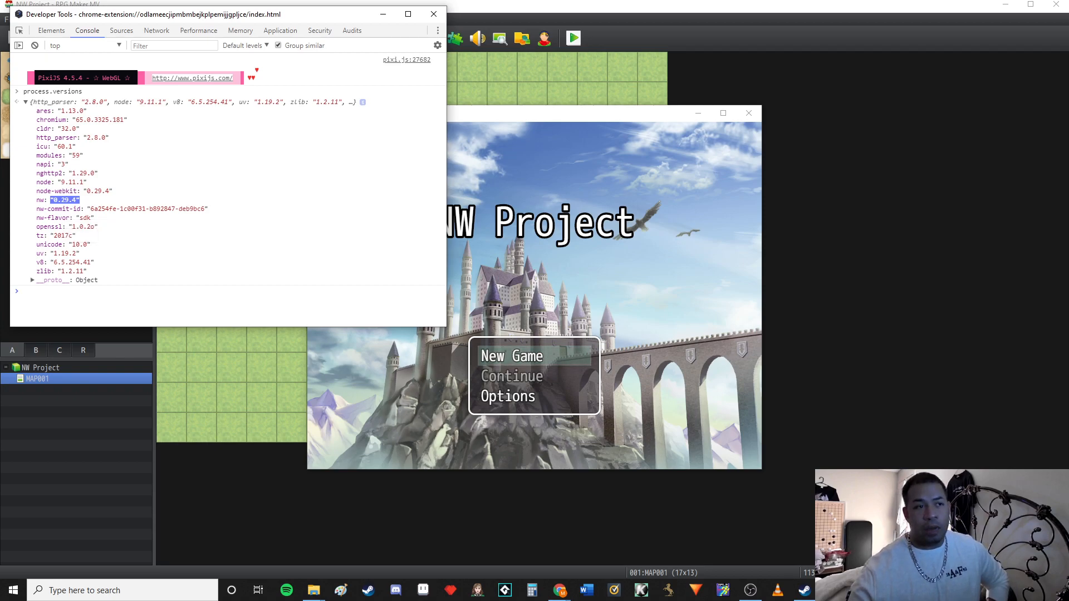
# Close the developer tools and the playtest game, and minimise RPG Maker MV
pyautogui.click(434, 13)
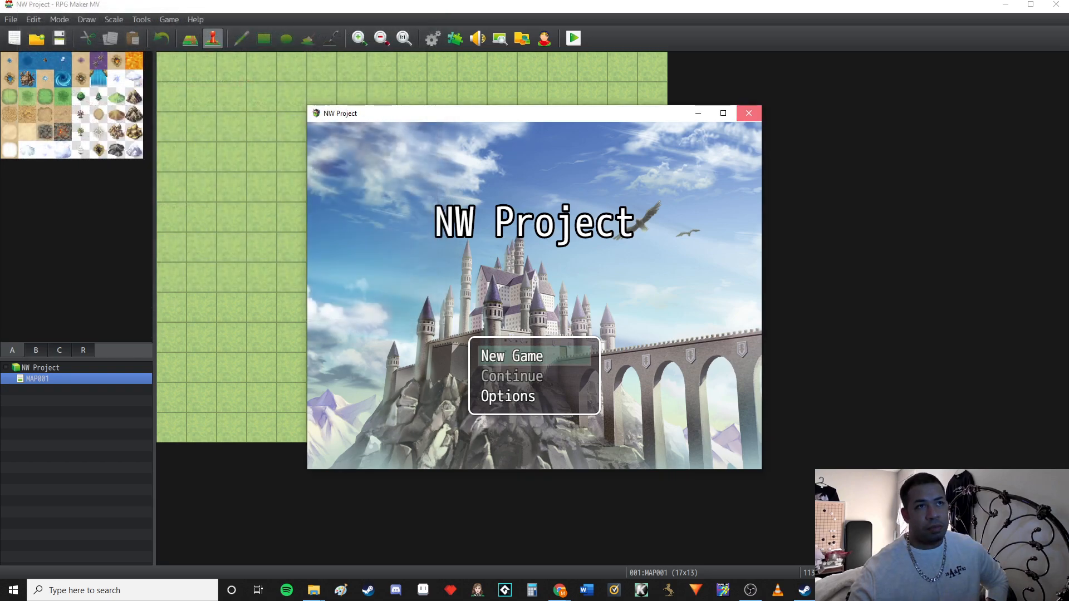
pyautogui.click(748, 113)
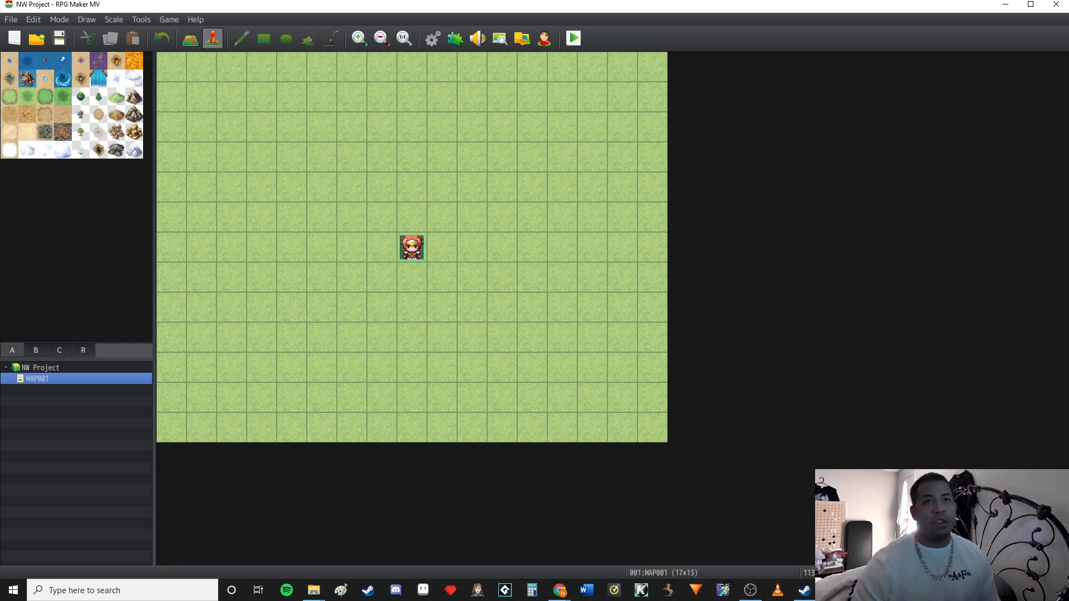
pyautogui.click(1005, 4)
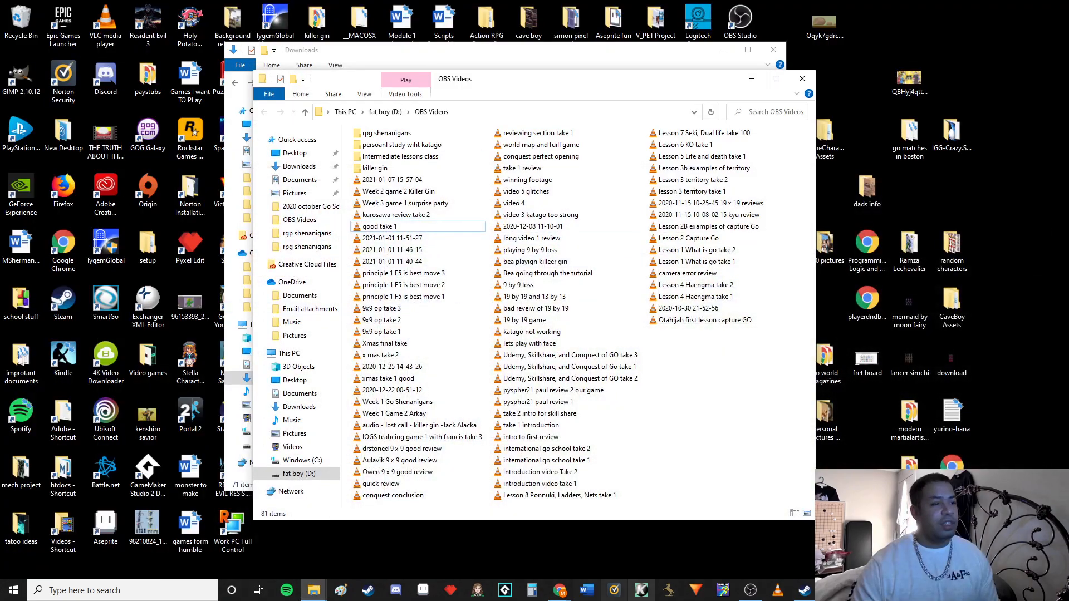
# Switch to Chrome and open the NW.js Downloads page from the "download nw.js" search results
pyautogui.moveTo(560, 590)
pyautogui.click(620, 543)
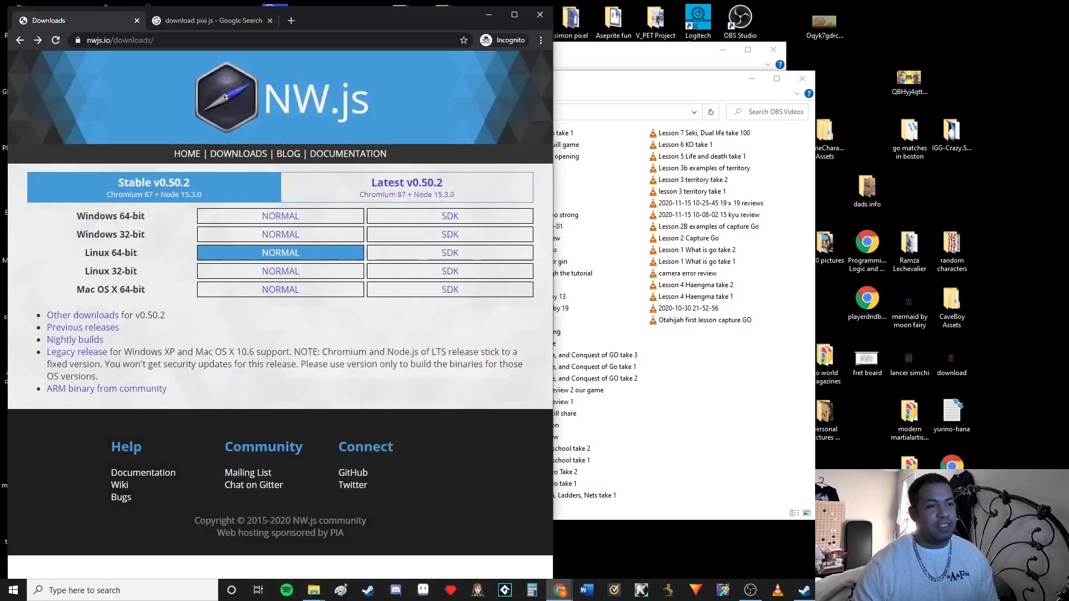
pyautogui.click(20, 40)
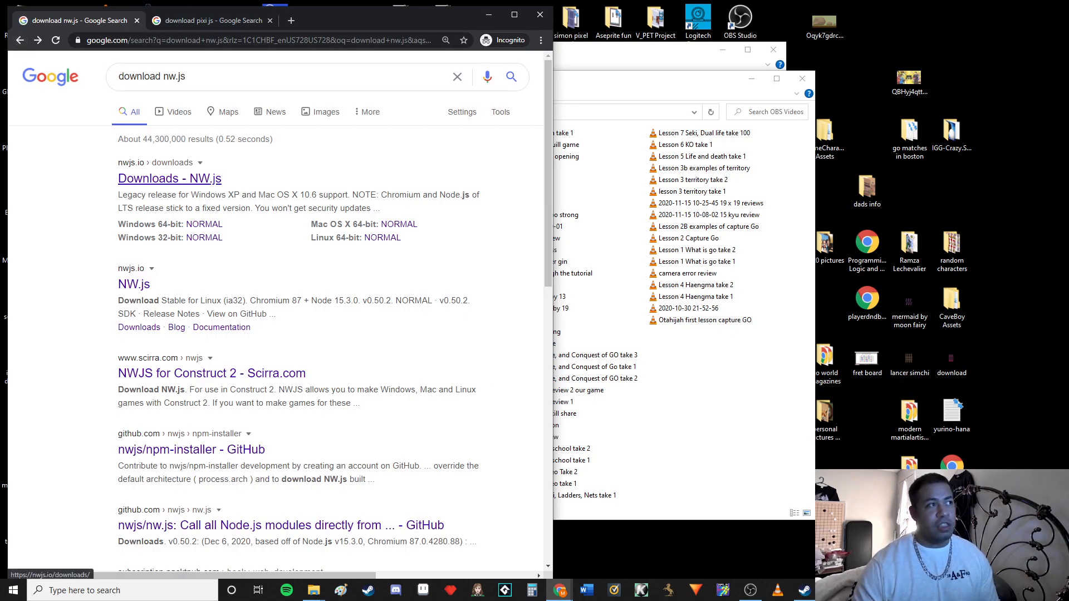
pyautogui.click(169, 179)
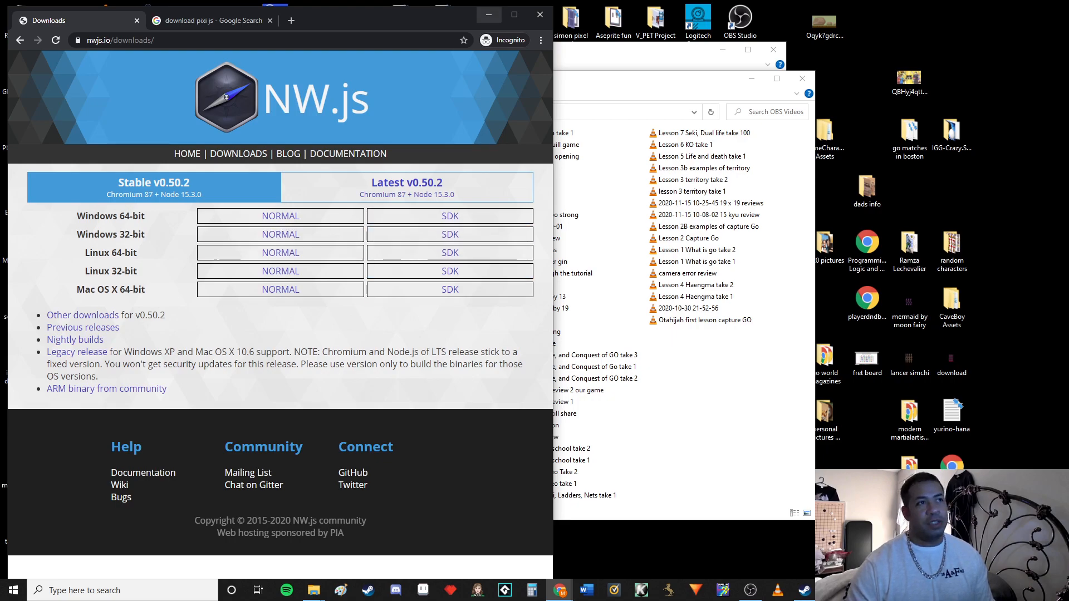
# Minimise the browser, bring the Downloads folder window forward and close the OBS Videos window
pyautogui.click(489, 15)
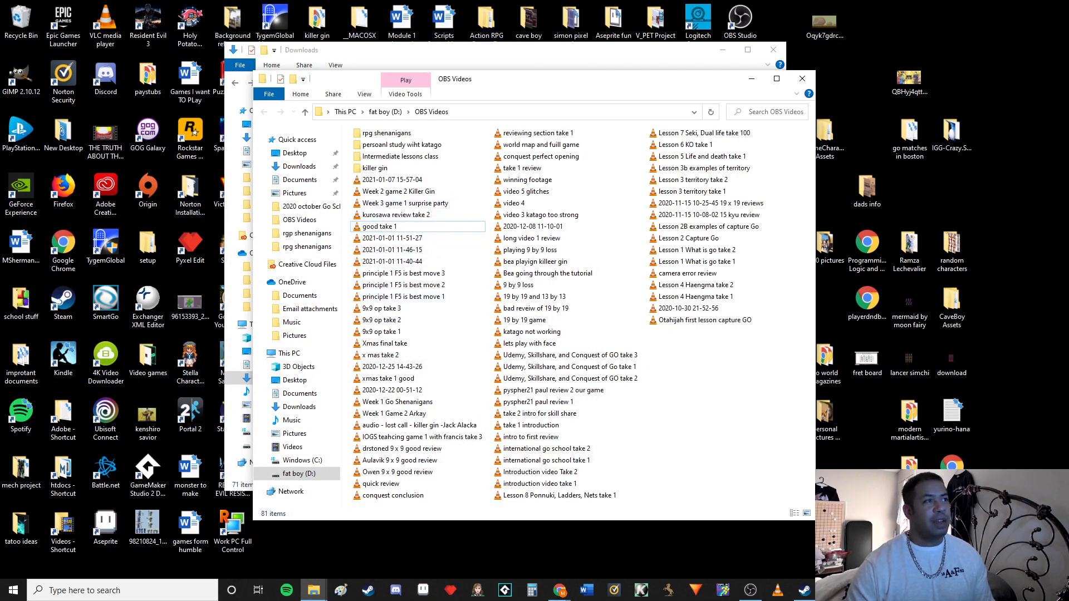
pyautogui.click(473, 53)
pyautogui.moveTo(548, 55); pyautogui.dragTo(328, 52)
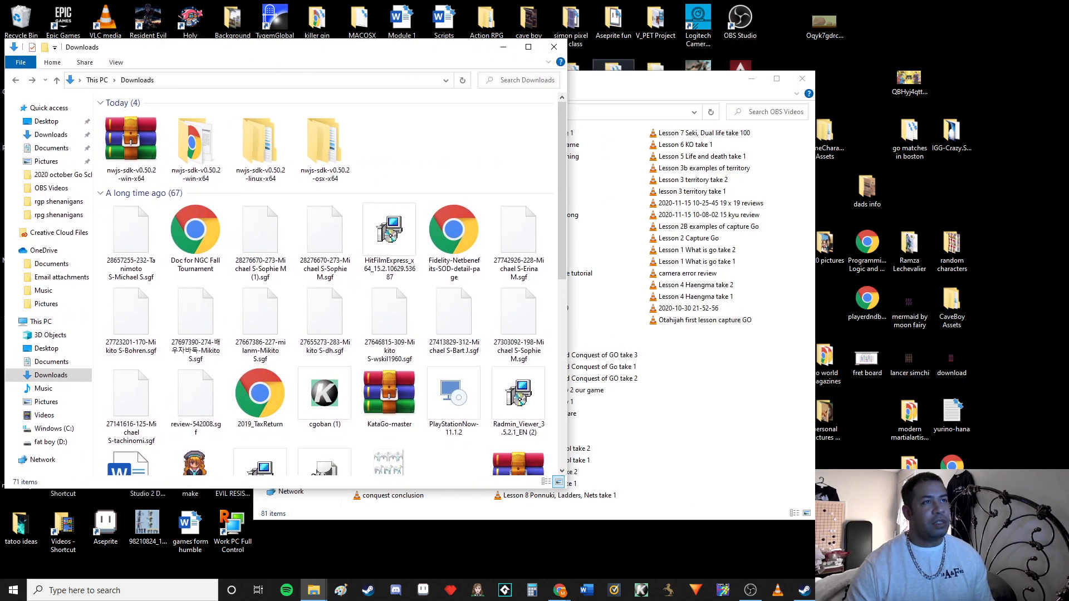
pyautogui.click(802, 79)
pyautogui.moveTo(436, 53); pyautogui.dragTo(466, 39)
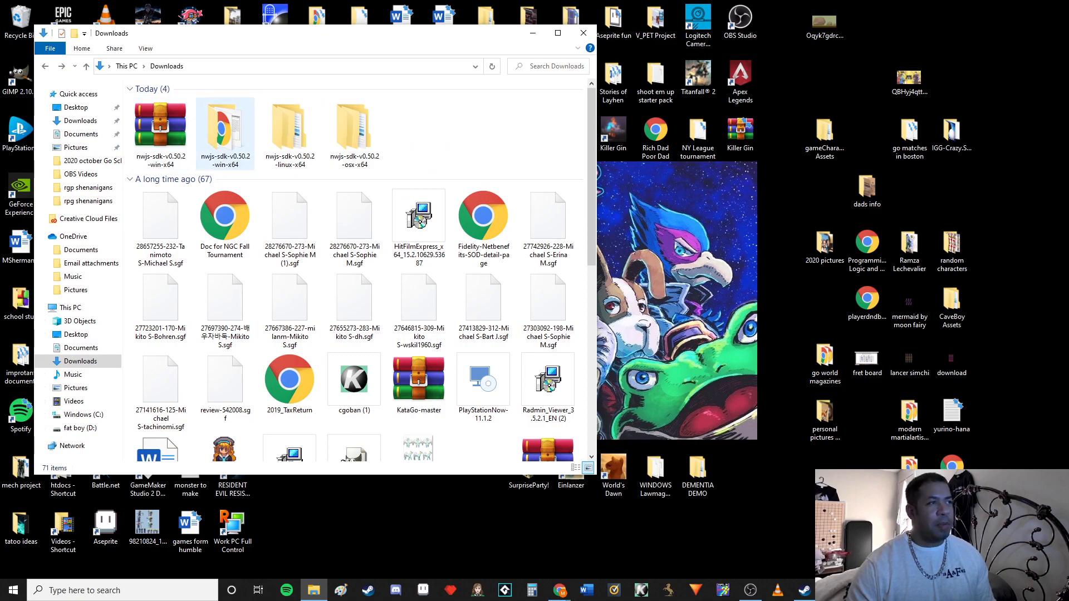
# Open the extracted nwjs-sdk-v0.50.2-win-x64 folder in Downloads
pyautogui.moveTo(270, 136); pyautogui.dragTo(271, 135)
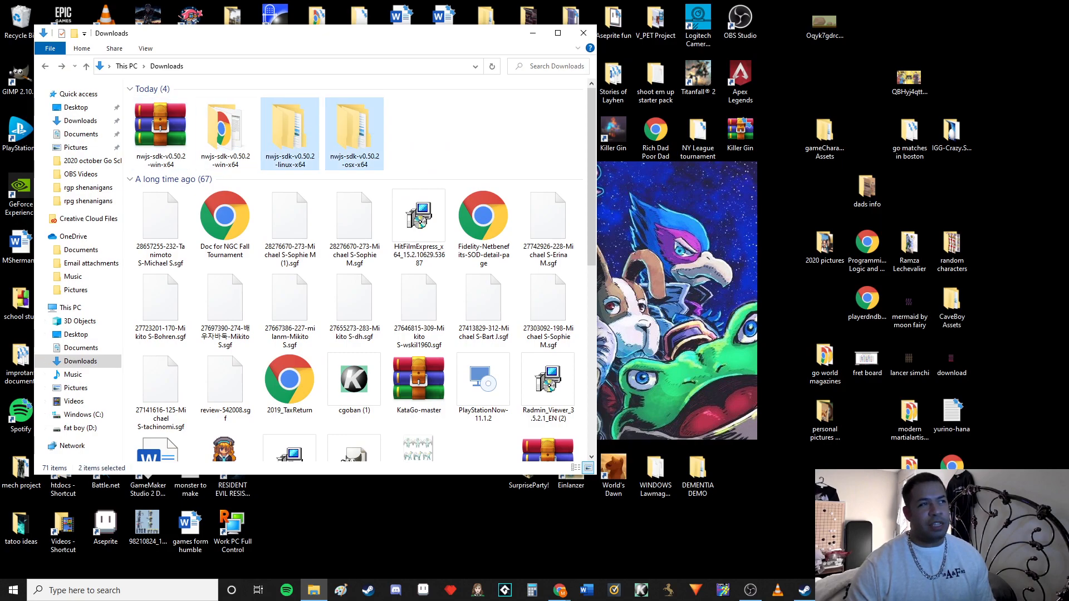
pyautogui.click(414, 135)
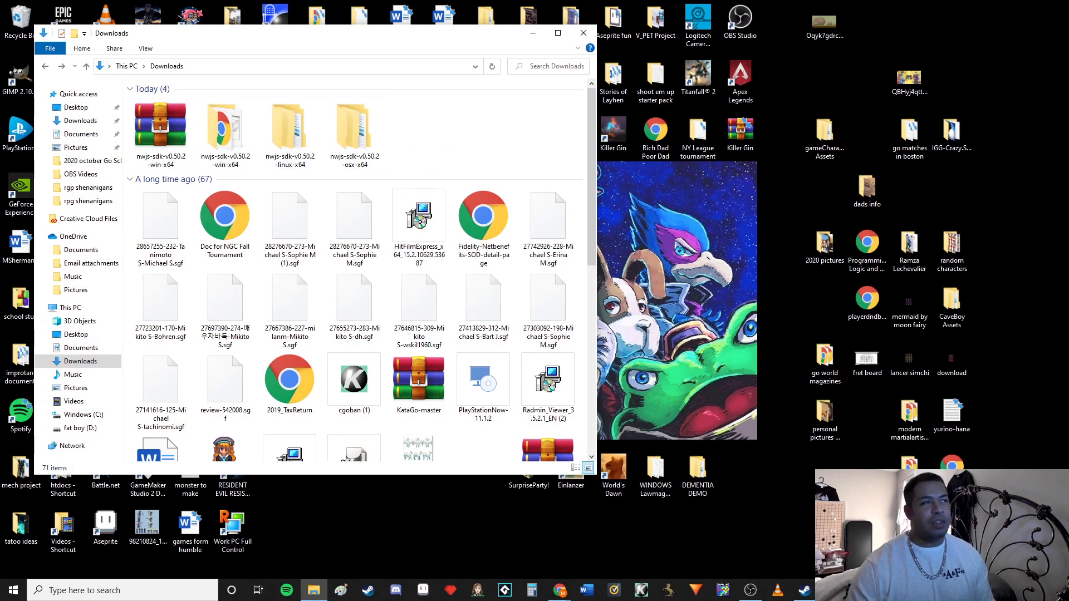
pyautogui.doubleClick(225, 131)
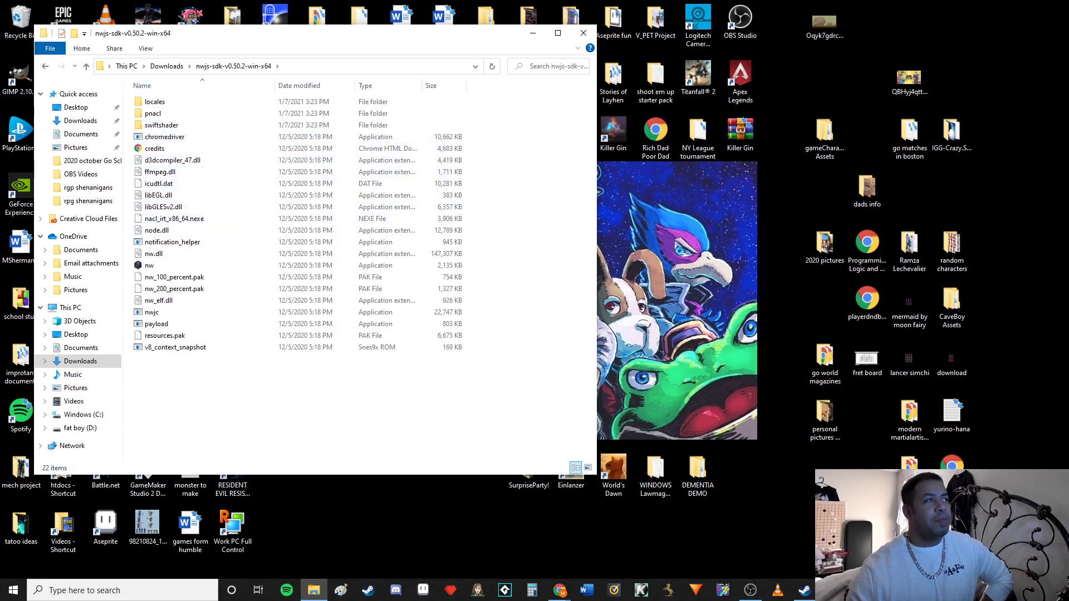
pyautogui.click(45, 66)
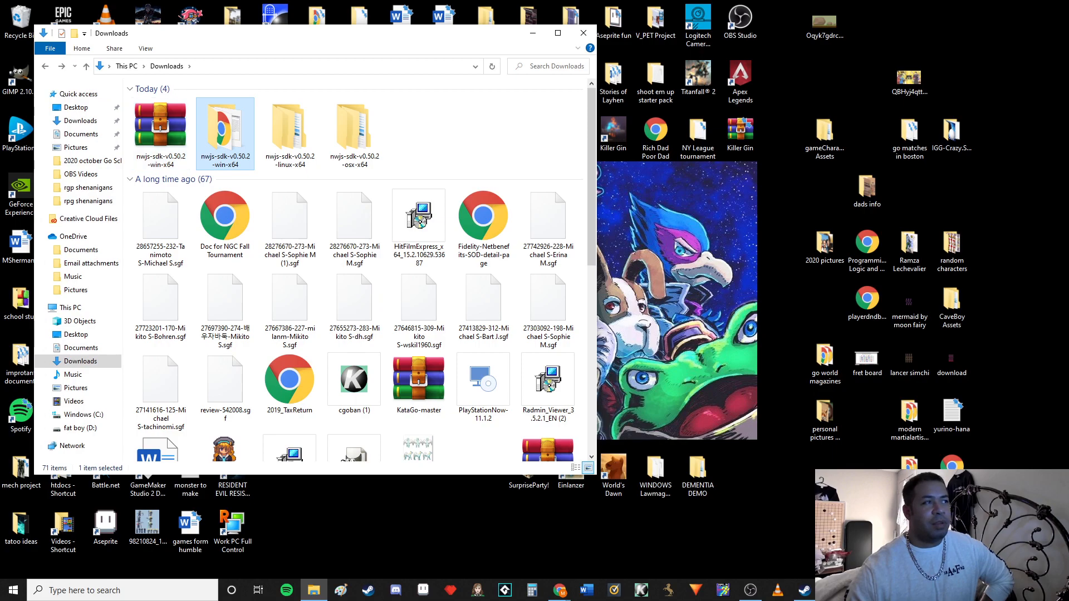
pyautogui.doubleClick(225, 126)
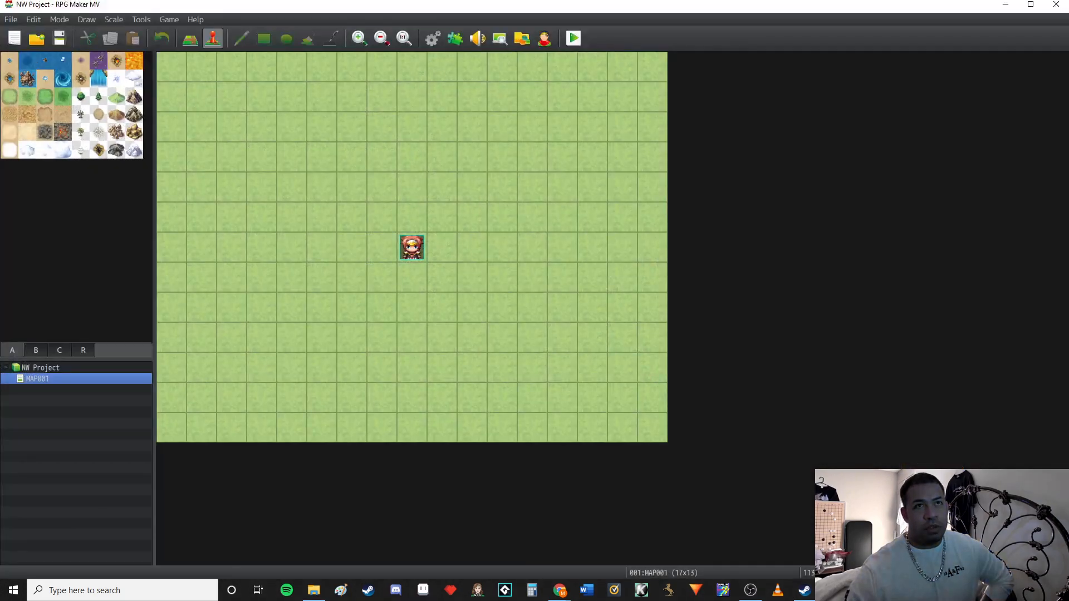
# Close RPG Maker MV, browse to its local installation files through its Steam properties, and minimise Steam
pyautogui.click(1057, 5)
pyautogui.click(804, 590)
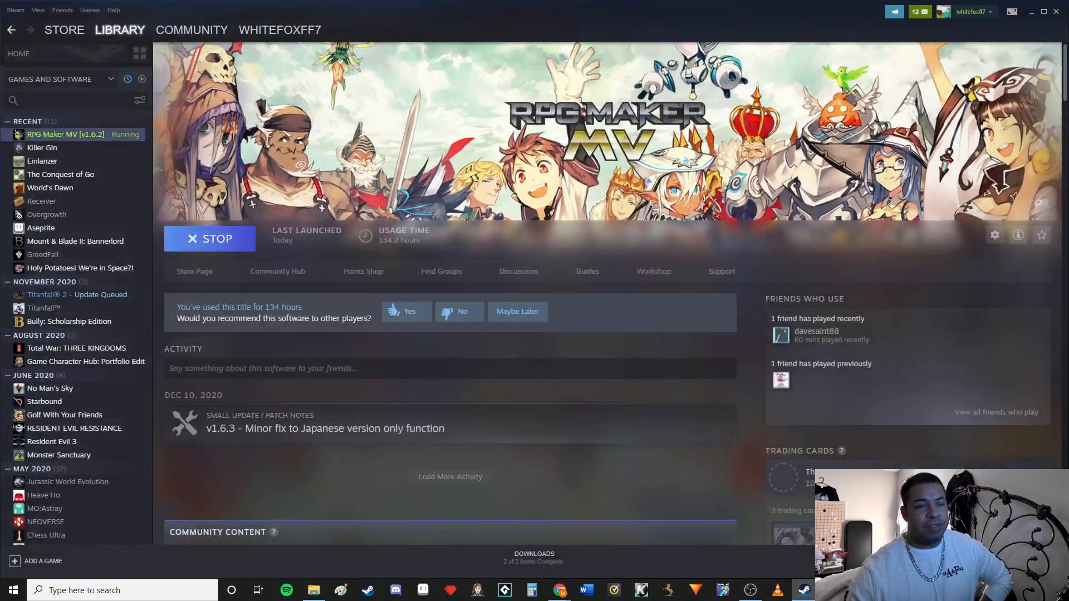
pyautogui.rightClick(76, 136)
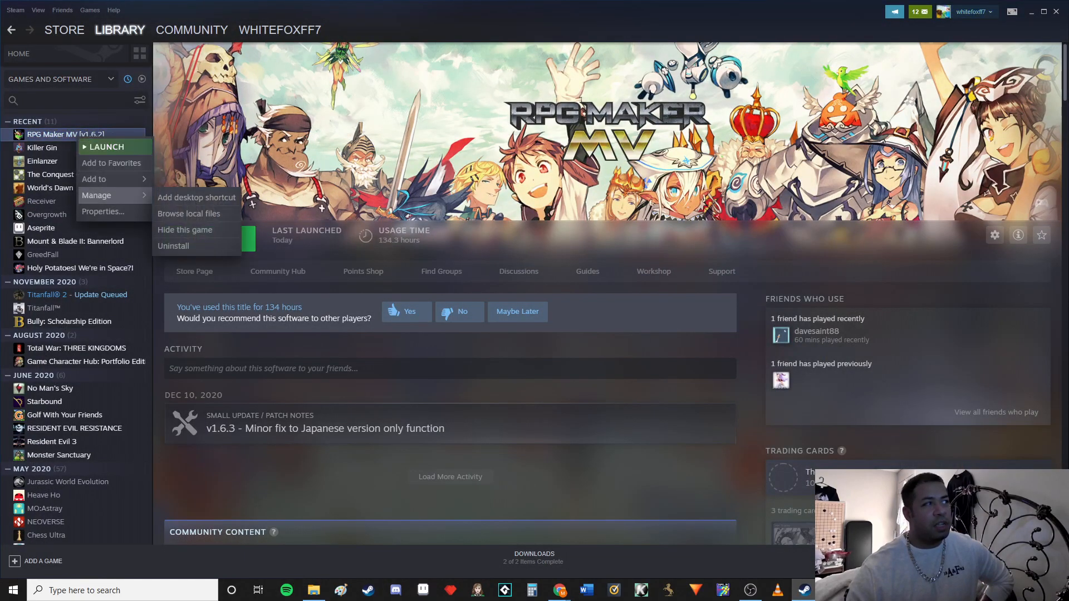
pyautogui.click(103, 212)
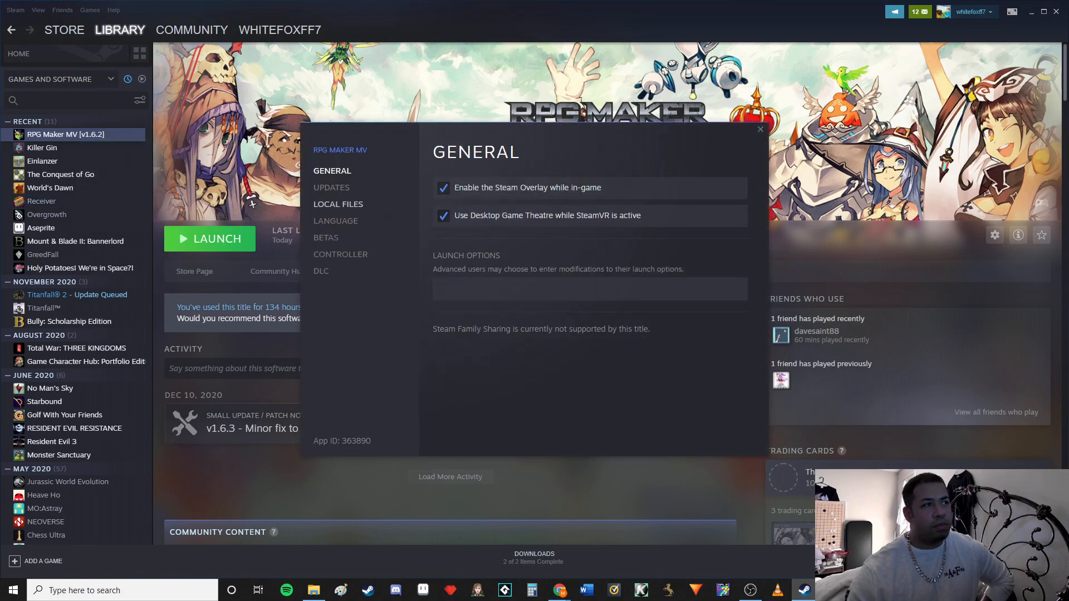
pyautogui.click(334, 204)
pyautogui.click(674, 188)
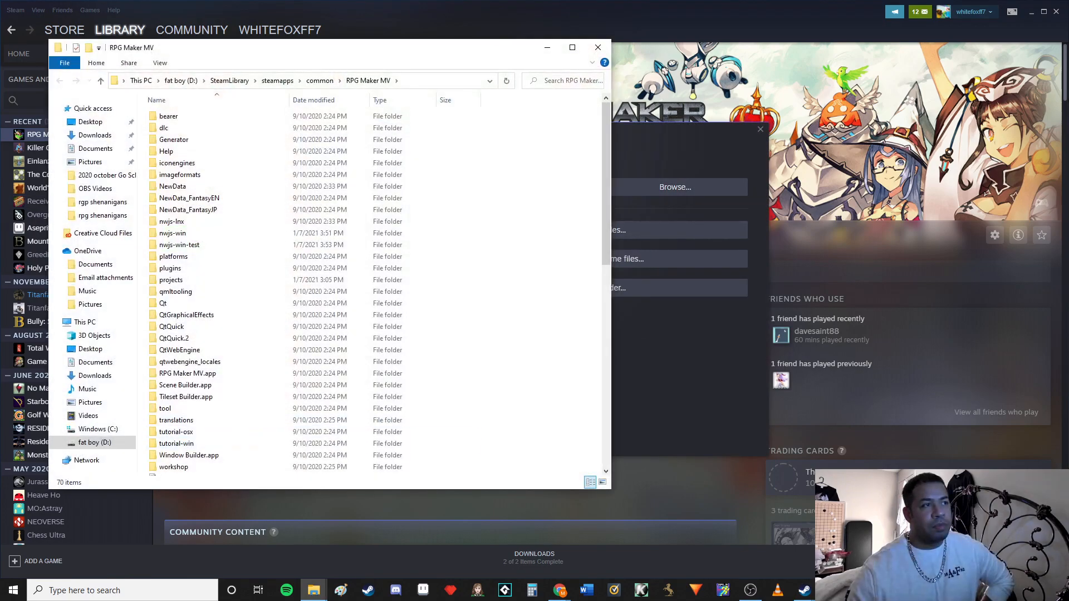
pyautogui.click(760, 129)
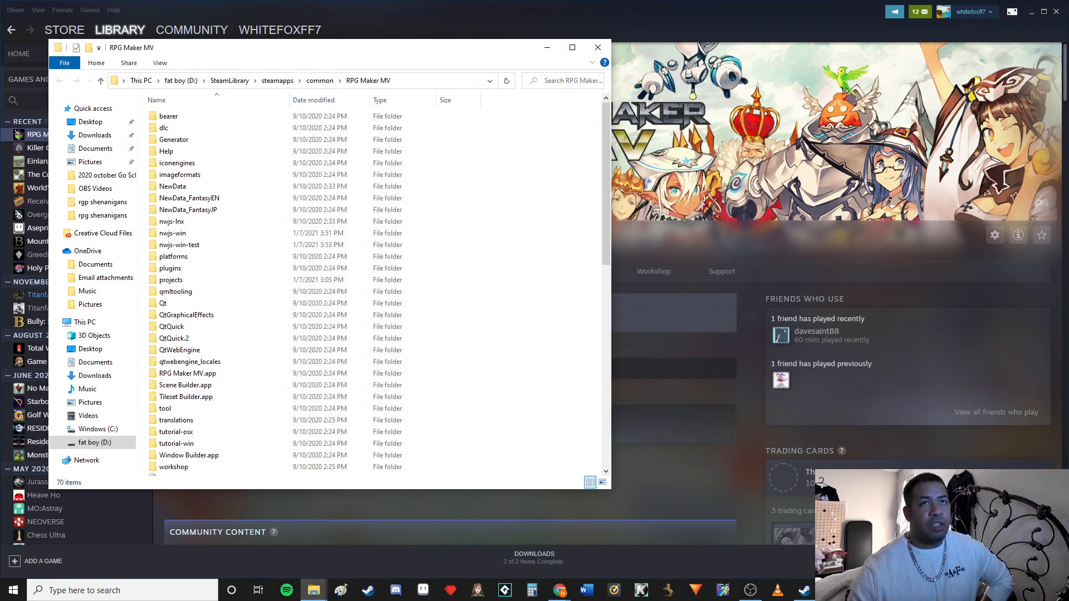
pyautogui.click(1032, 12)
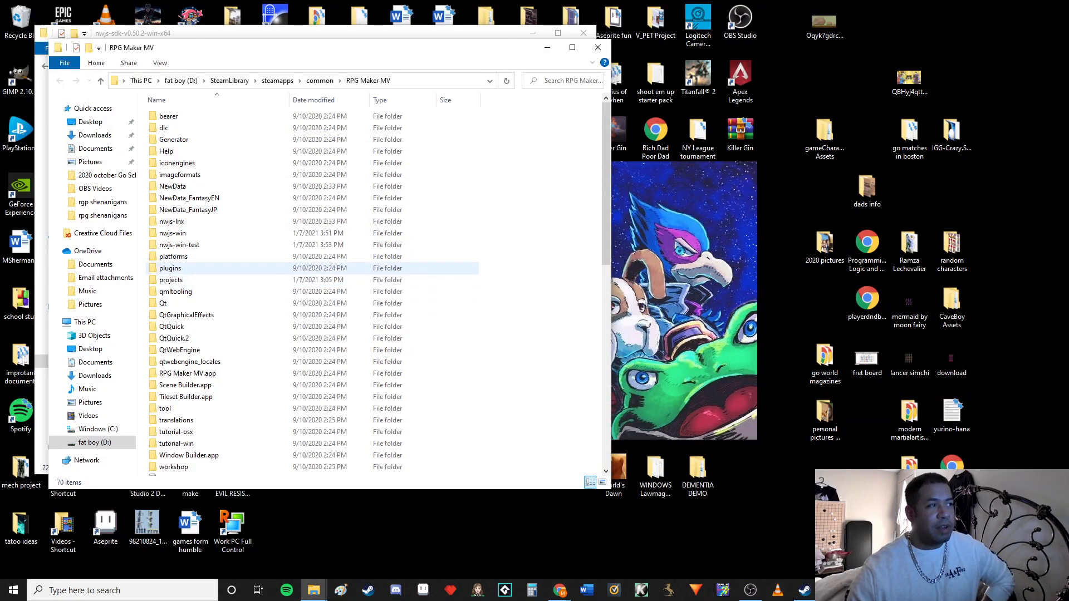
# Examine the NW.js items in the RPG Maker MV folder: nwjs-lnx, nwjs-win, nwjs-win-test and nwjs-osx-unsigned
pyautogui.click(173, 222)
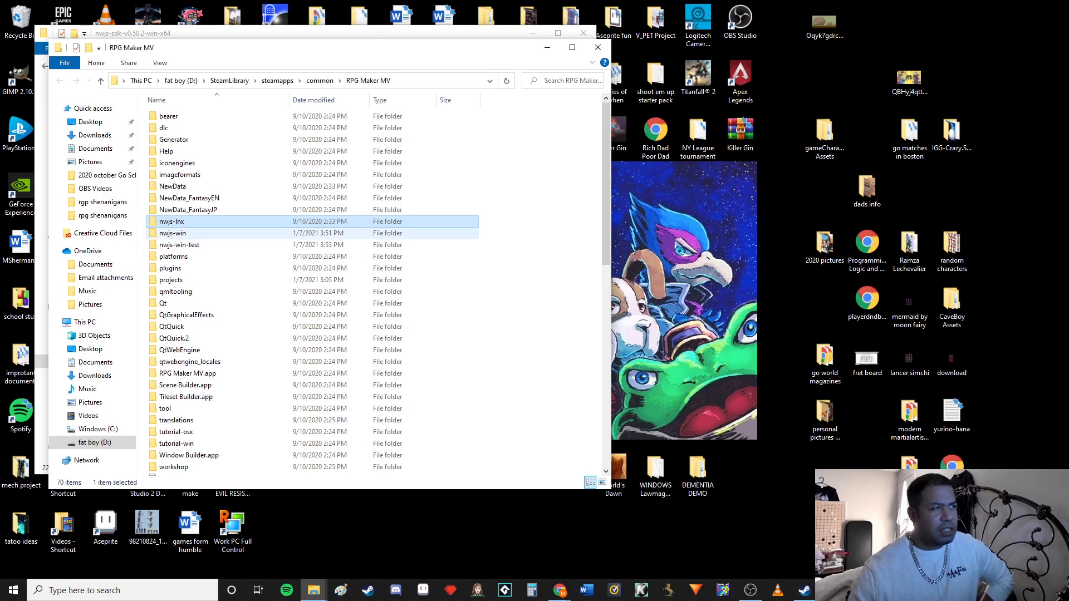
pyautogui.click(172, 233)
pyautogui.click(173, 245)
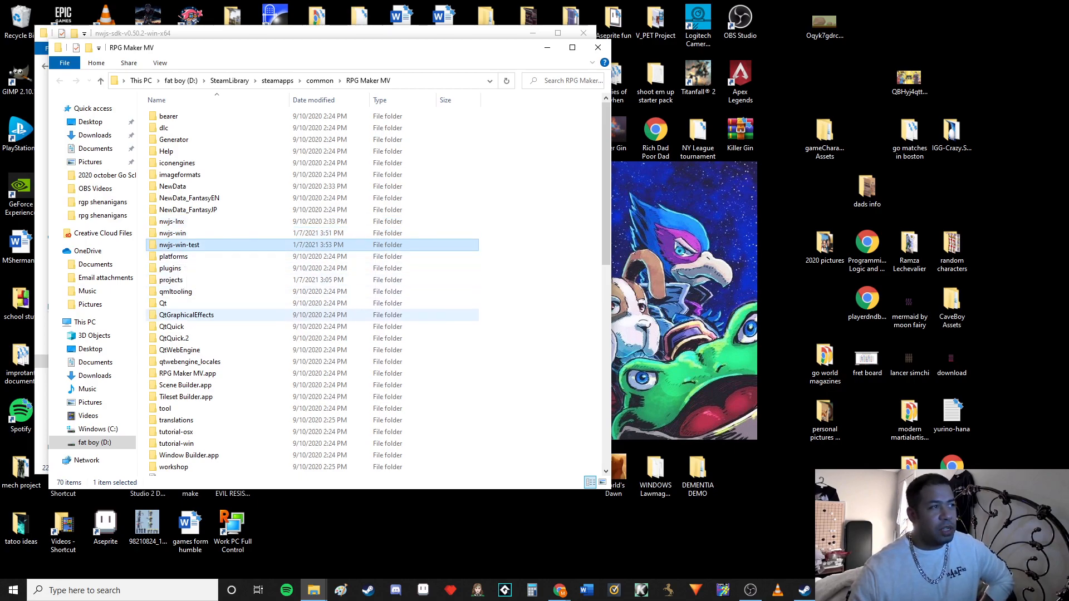
pyautogui.scroll(-2, 176, 365)
pyautogui.scroll(-5, 176, 365)
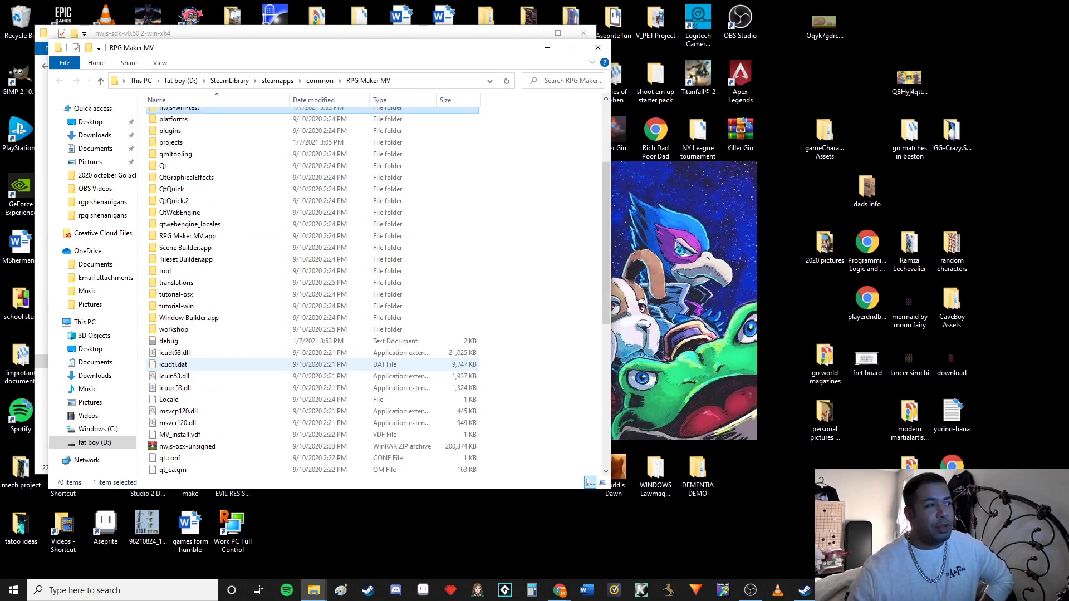
pyautogui.click(187, 342)
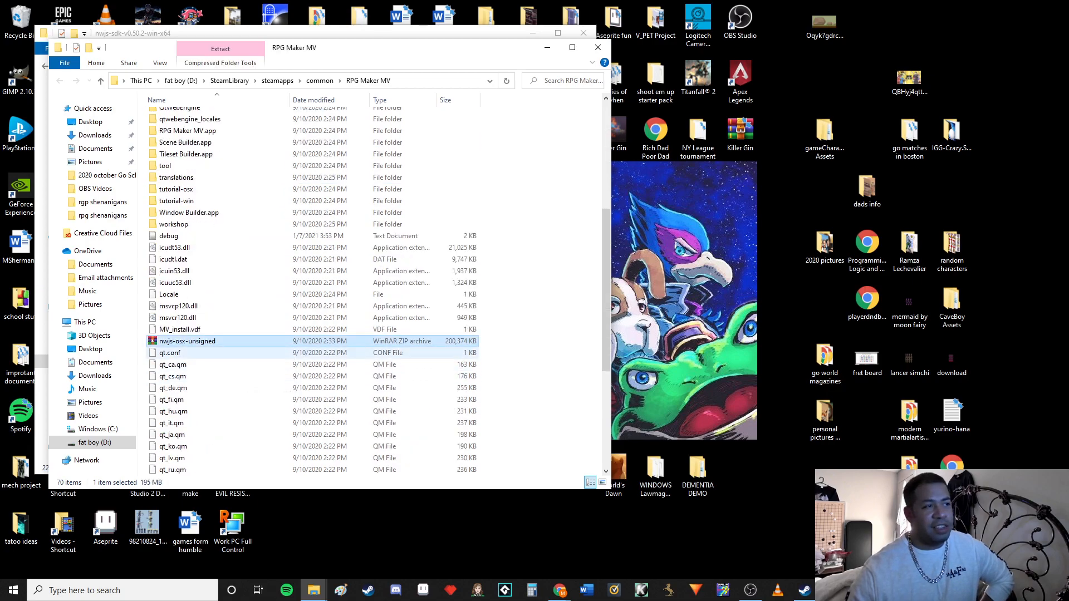
pyautogui.scroll(7, 187, 353)
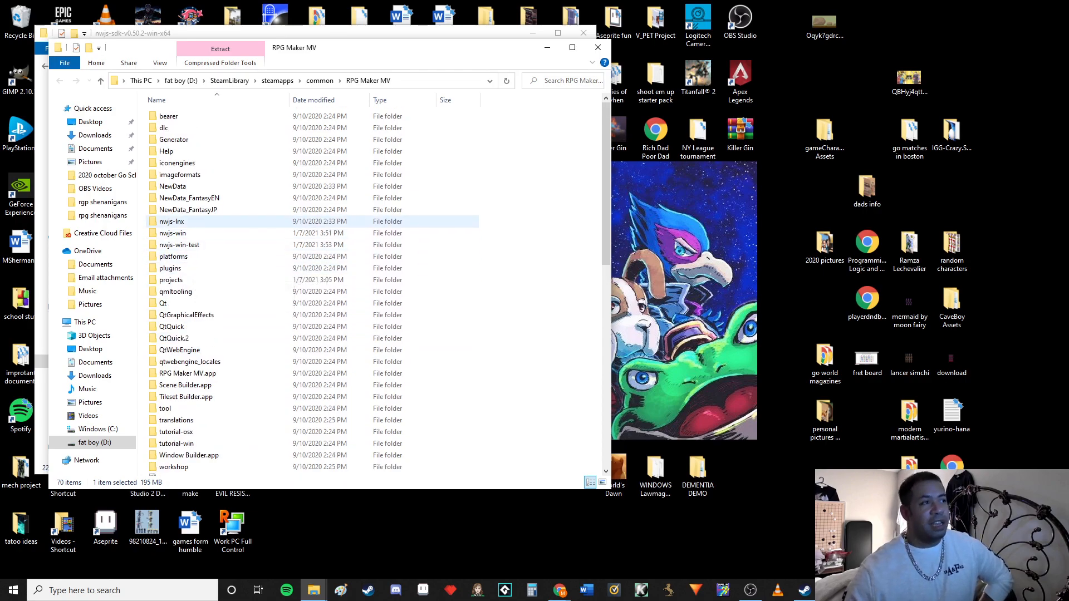
pyautogui.click(190, 222)
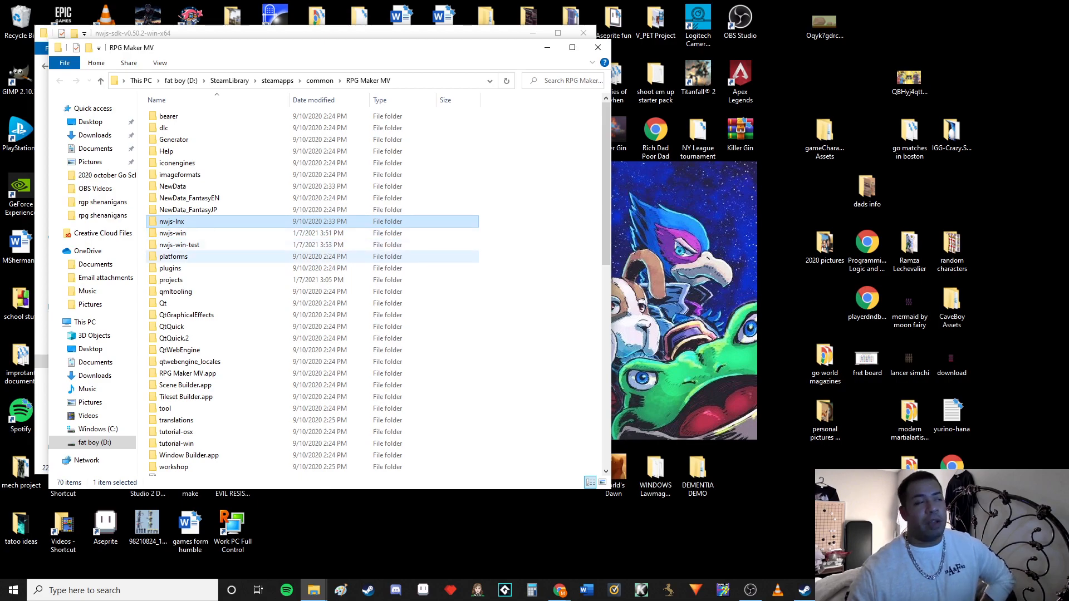
pyautogui.click(191, 233)
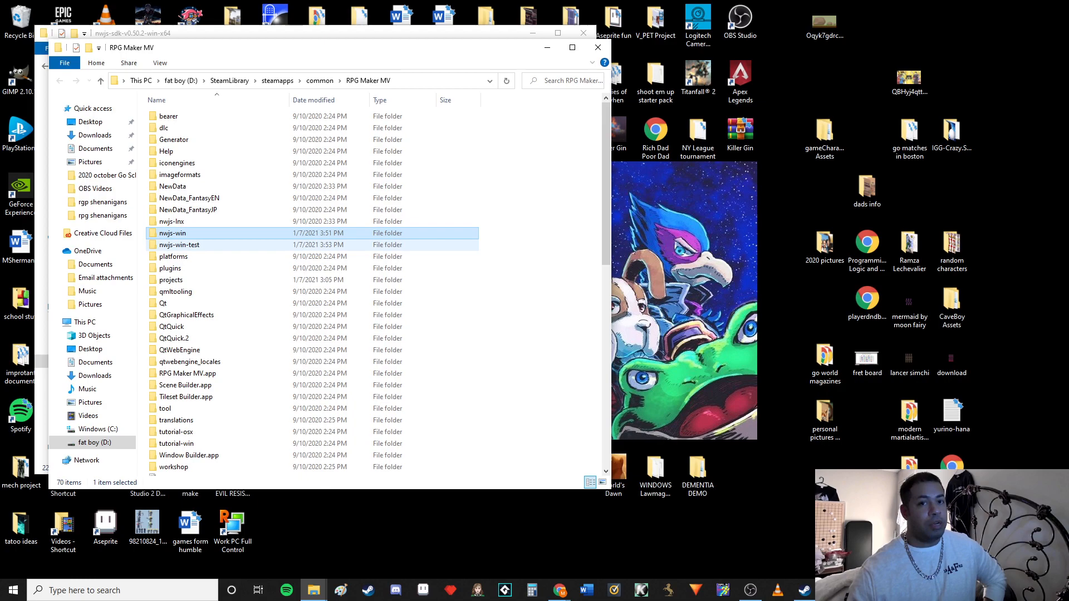
# Open the nwjs-win folder in RPG Maker MV and arrange its window beside the nwjs-sdk-v0.50.2-win-x64 folder window
pyautogui.click(180, 245)
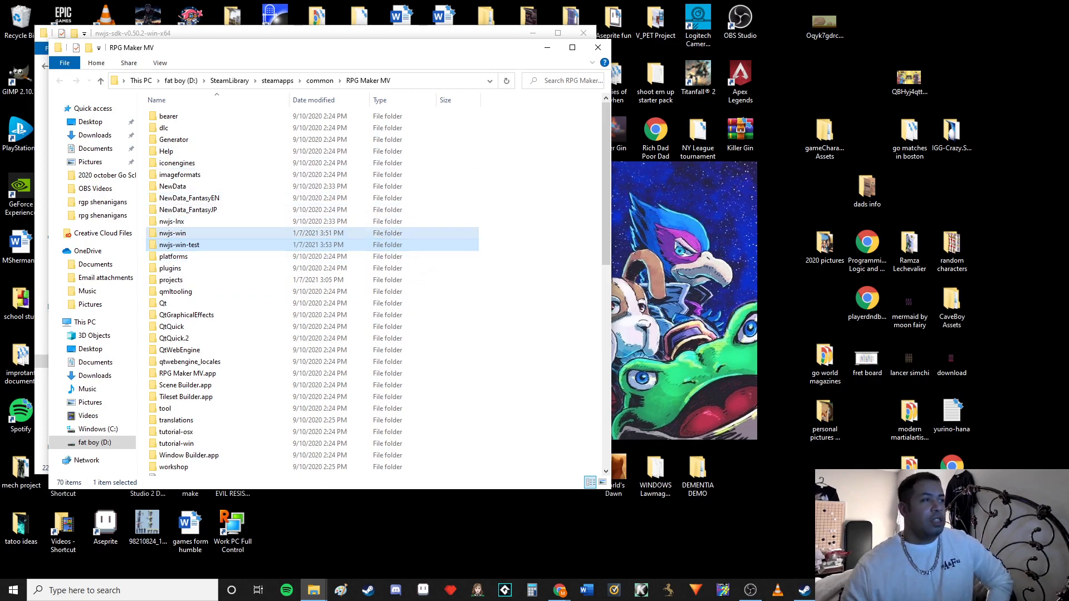
pyautogui.doubleClick(178, 233)
pyautogui.moveTo(371, 55); pyautogui.dragTo(528, 56)
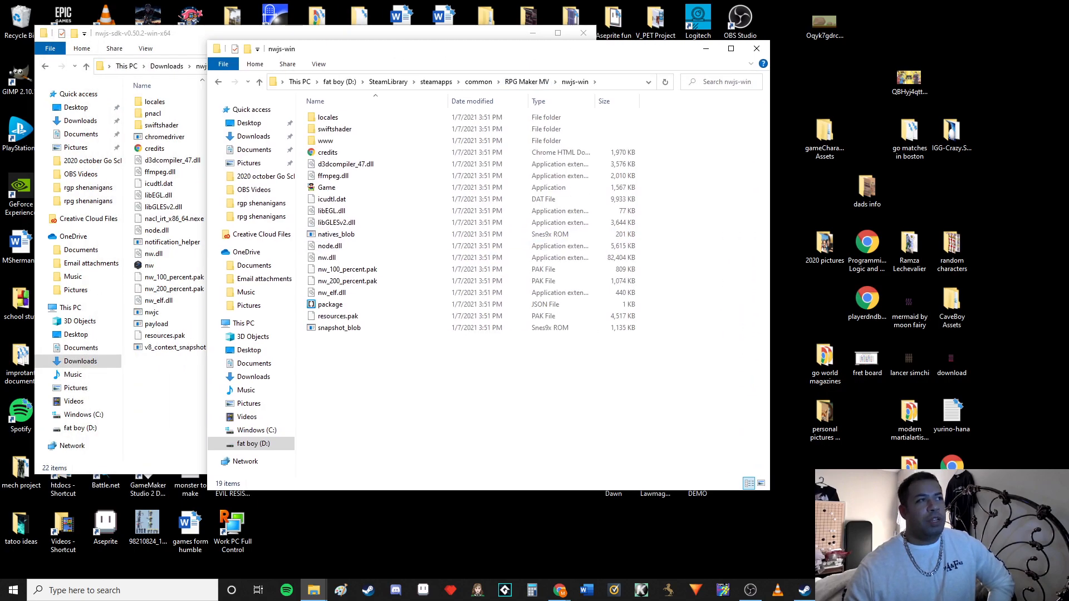
pyautogui.click(357, 33)
pyautogui.moveTo(356, 33); pyautogui.dragTo(292, 25)
pyautogui.moveTo(586, 54); pyautogui.dragTo(718, 46)
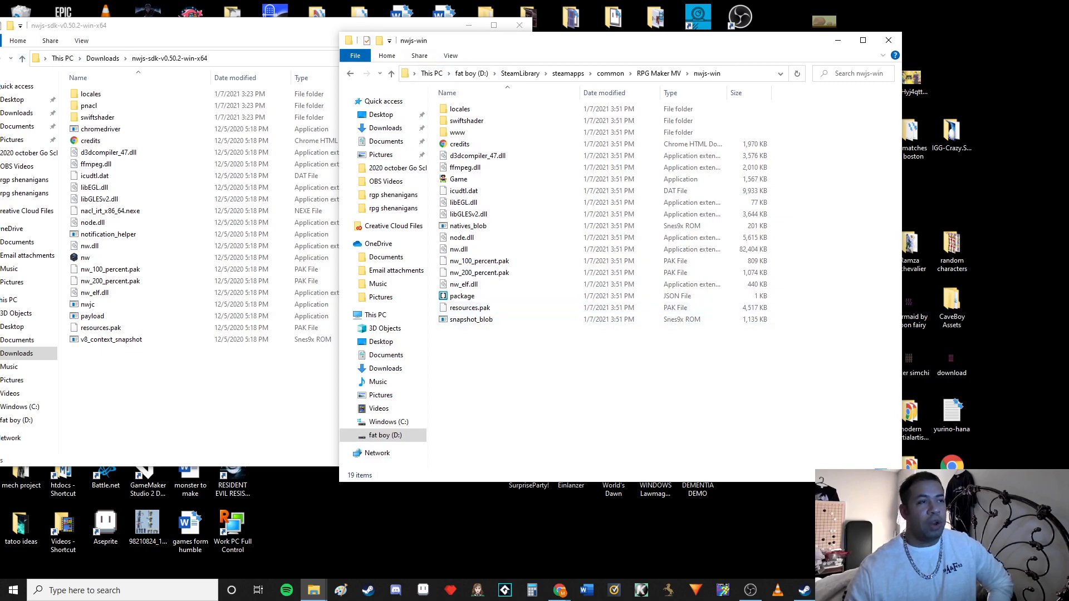
# Copy the package file and the www folder from nwjs-win to the desktop as backups
pyautogui.click(462, 296)
pyautogui.moveTo(462, 296); pyautogui.dragTo(319, 529)
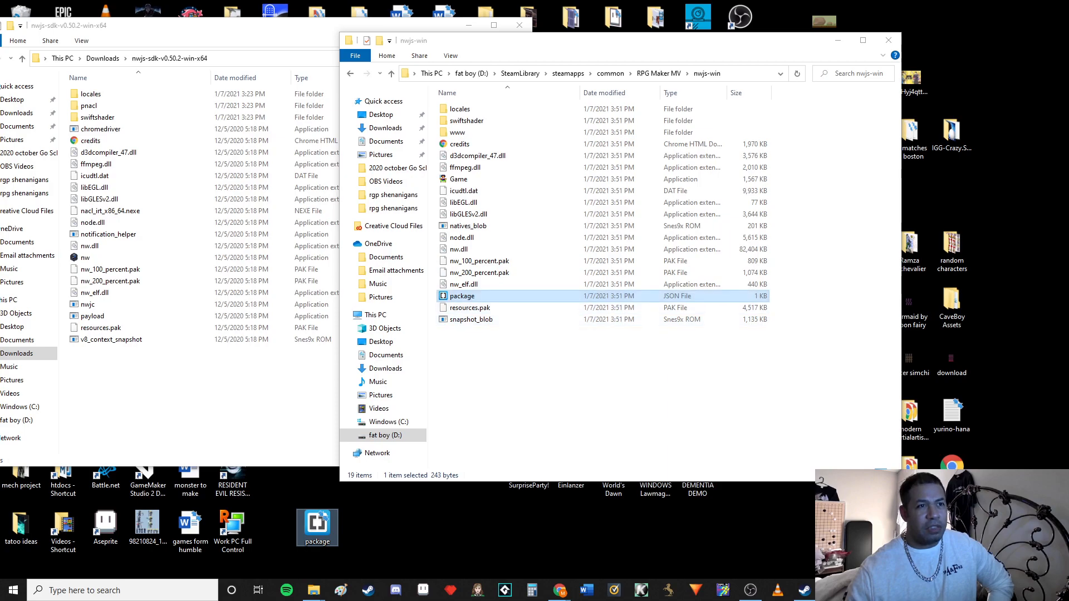
pyautogui.click(457, 133)
pyautogui.moveTo(457, 133); pyautogui.dragTo(401, 529)
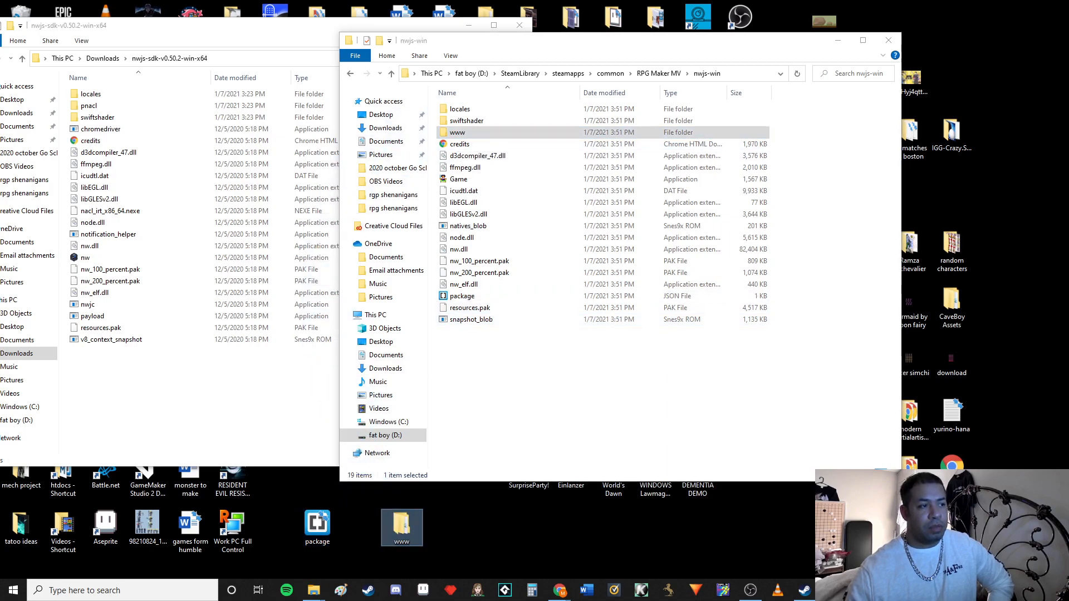
# Delete all the files and folders inside the nwjs-win folder
pyautogui.moveTo(509, 370); pyautogui.dragTo(472, 107)
pyautogui.rightClick(472, 108)
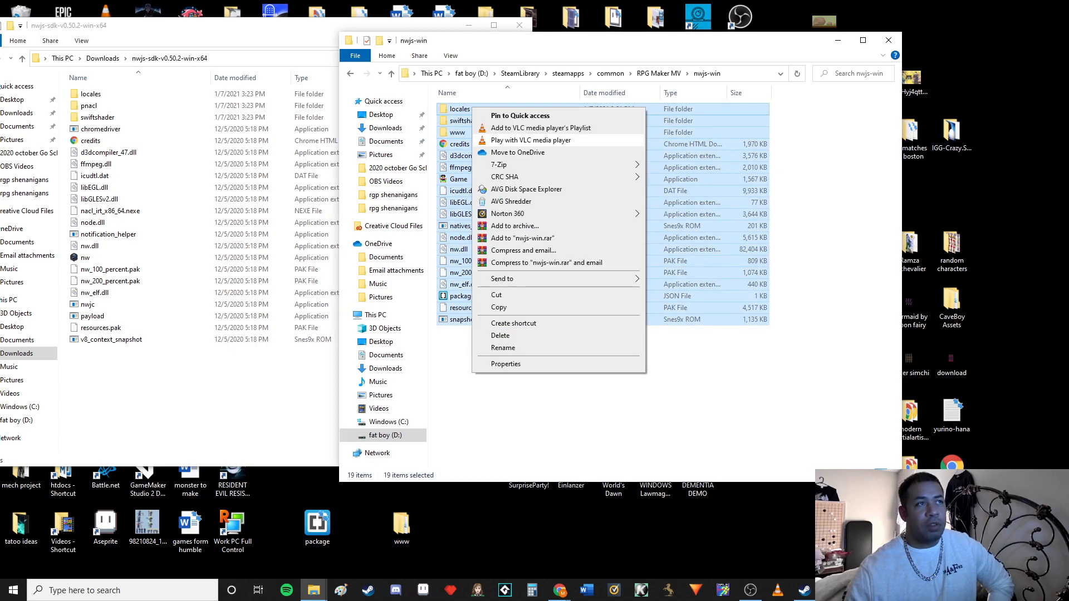
pyautogui.click(500, 335)
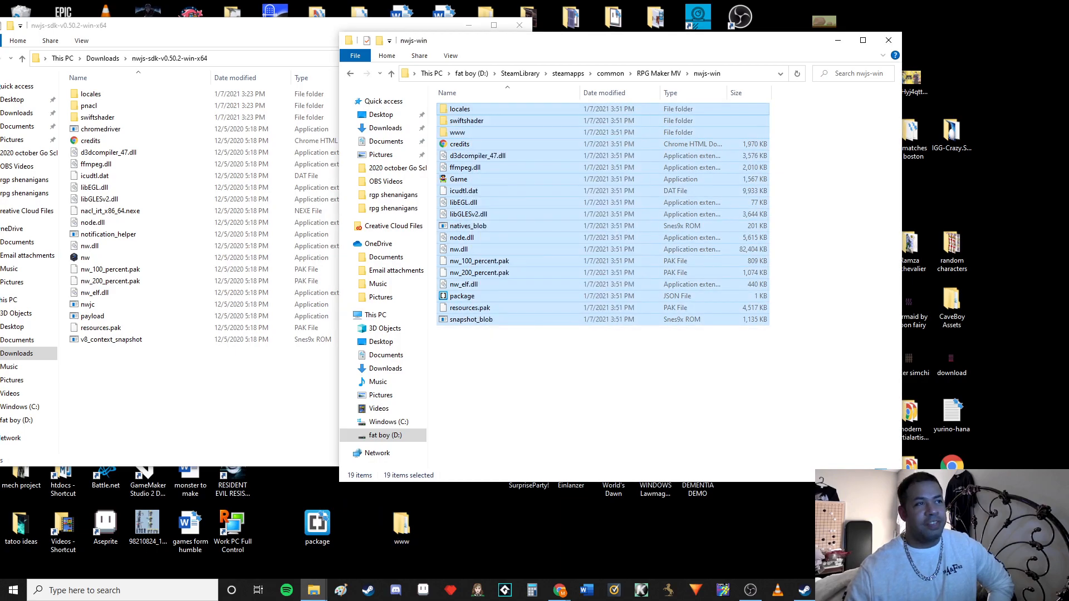
# Copy the entire contents of the nwjs-sdk-v0.50.2-win-x64 folder into the emptied nwjs-win folder
pyautogui.moveTo(149, 367); pyautogui.dragTo(93, 93)
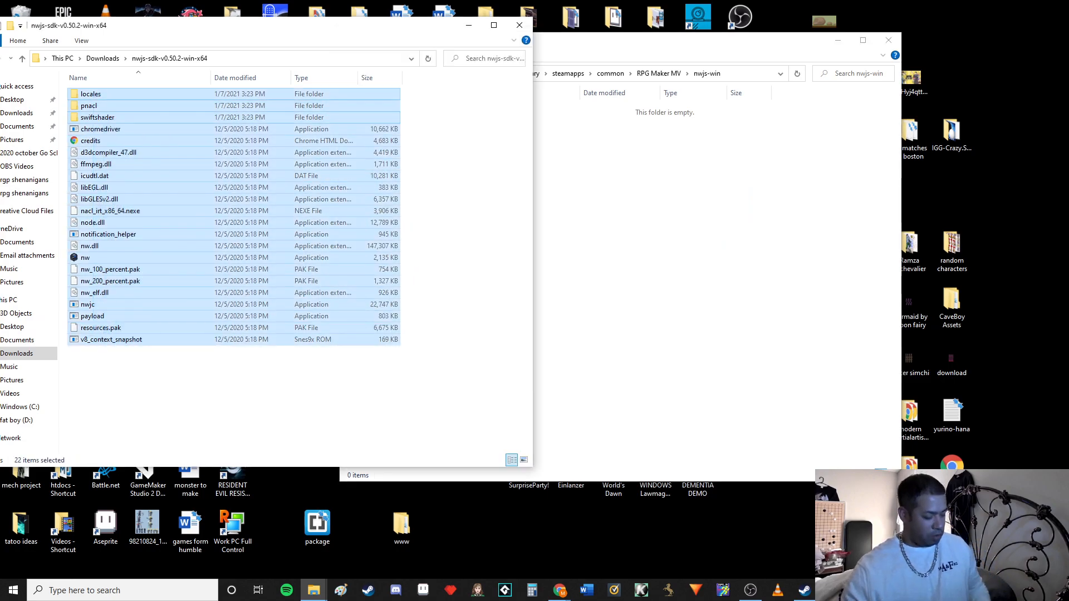
pyautogui.click(668, 239)
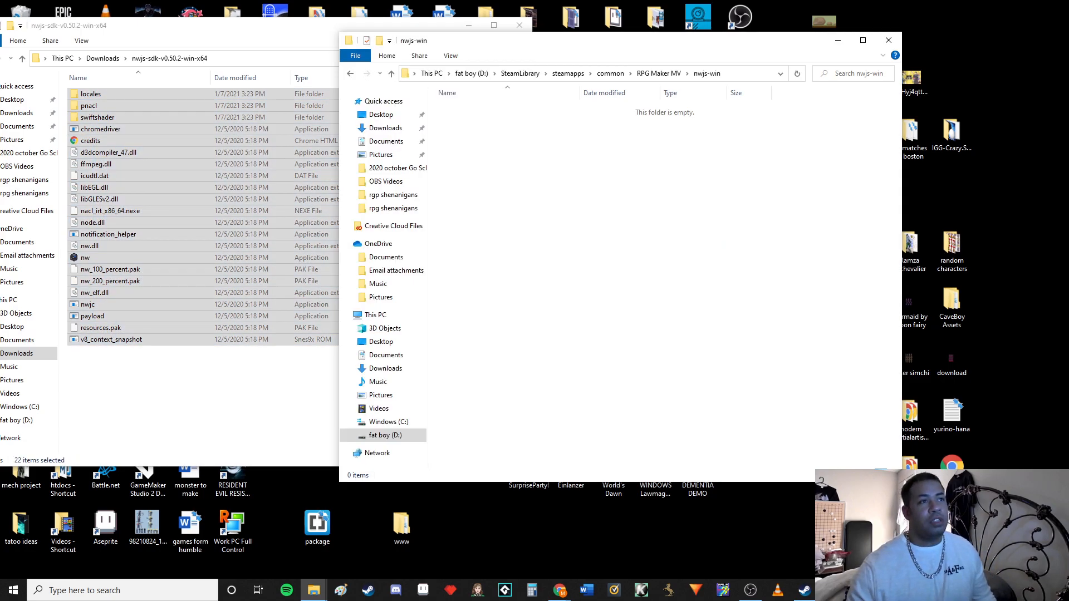
pyautogui.hotkey('ctrl', 'v')
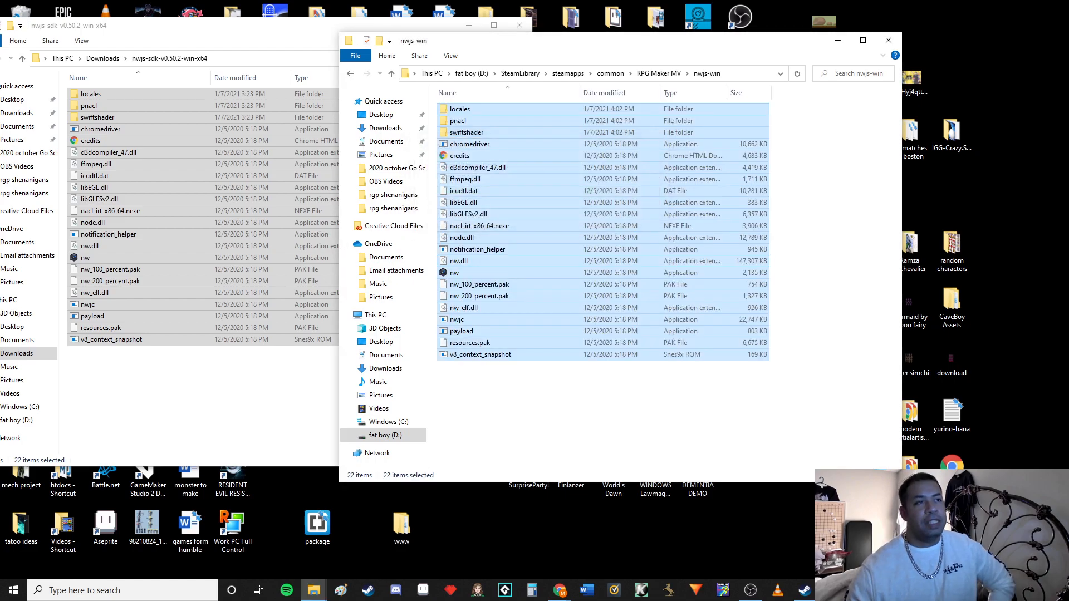
# Copy the www folder and the package file from the desktop back into nwjs-win
pyautogui.click(563, 413)
pyautogui.moveTo(401, 527); pyautogui.dragTo(528, 407)
pyautogui.moveTo(318, 523); pyautogui.dragTo(493, 456)
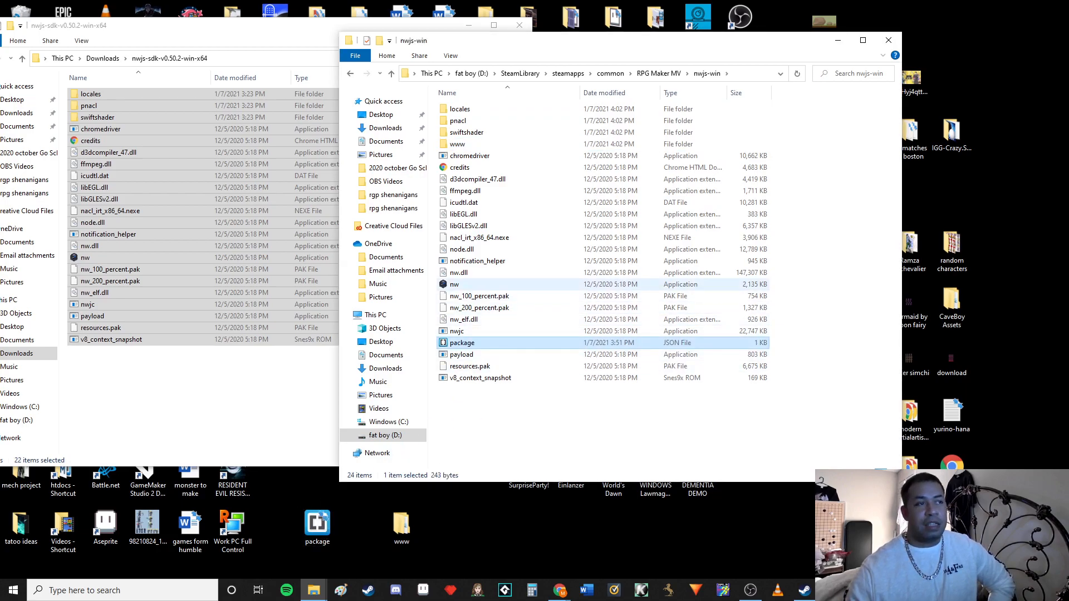
# Rename the nw application in the nwjs-win folder to Game.exe
pyautogui.click(455, 285)
pyautogui.press('F2')
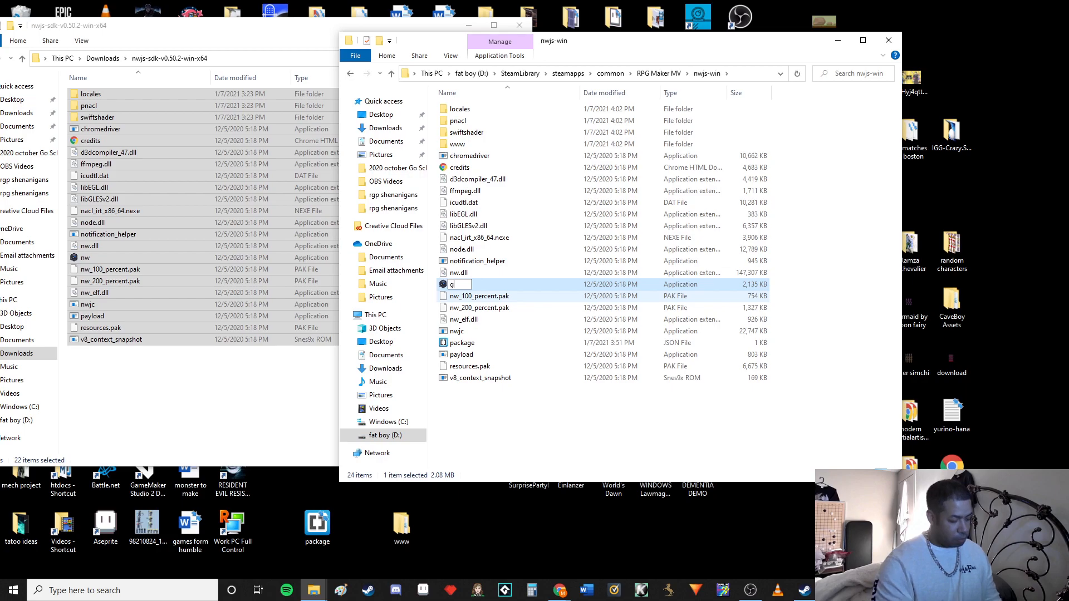
pyautogui.write('gAME')
pyautogui.press('BackSpace')
pyautogui.press('BackSpace')
pyautogui.press('BackSpace')
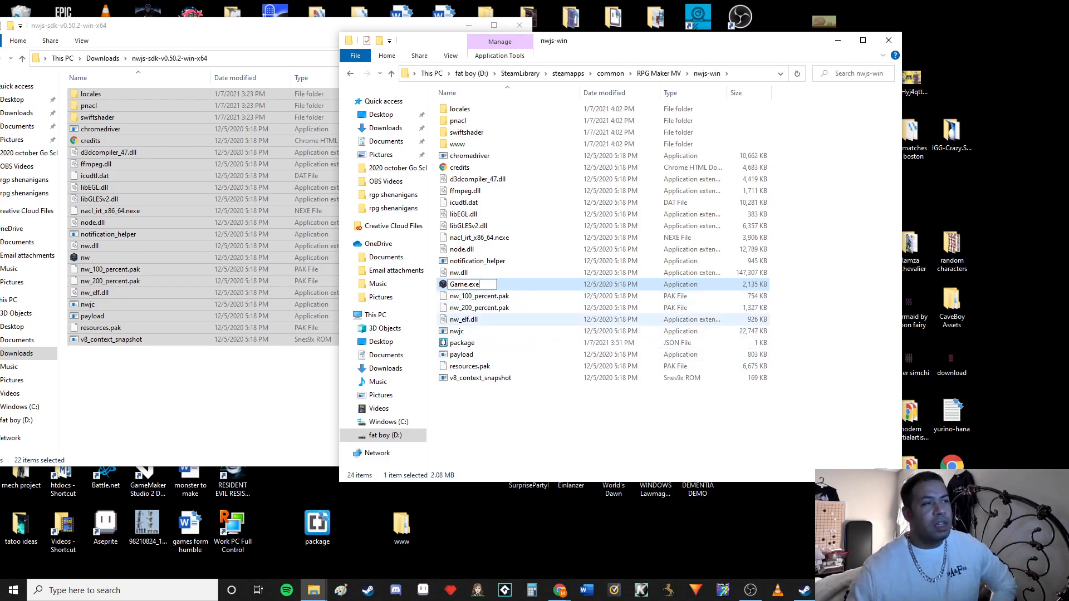
pyautogui.hotkey('ctrl', 'a')
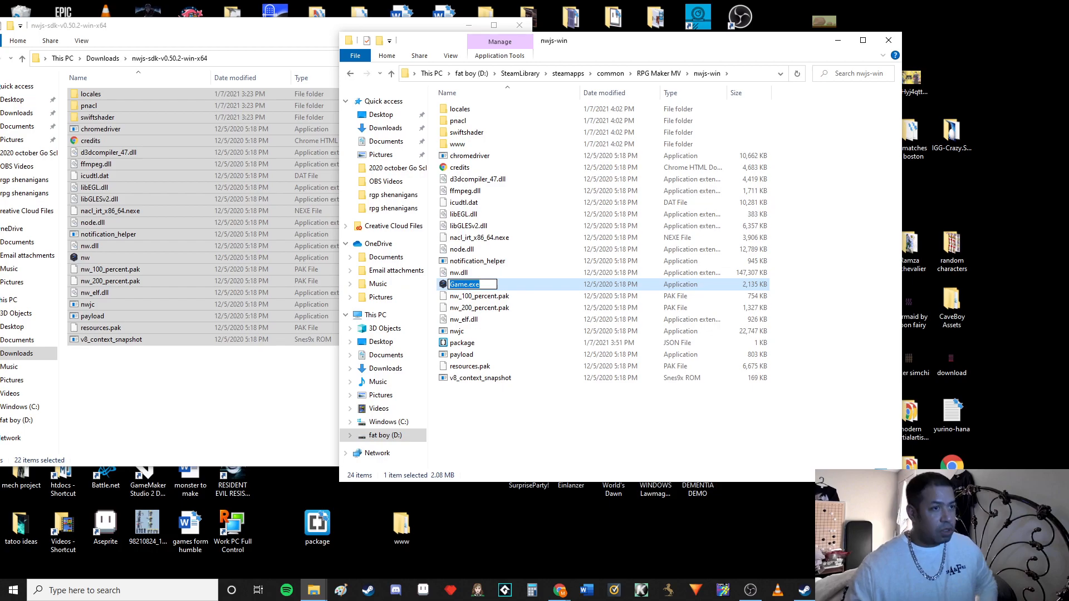
pyautogui.press('Return')
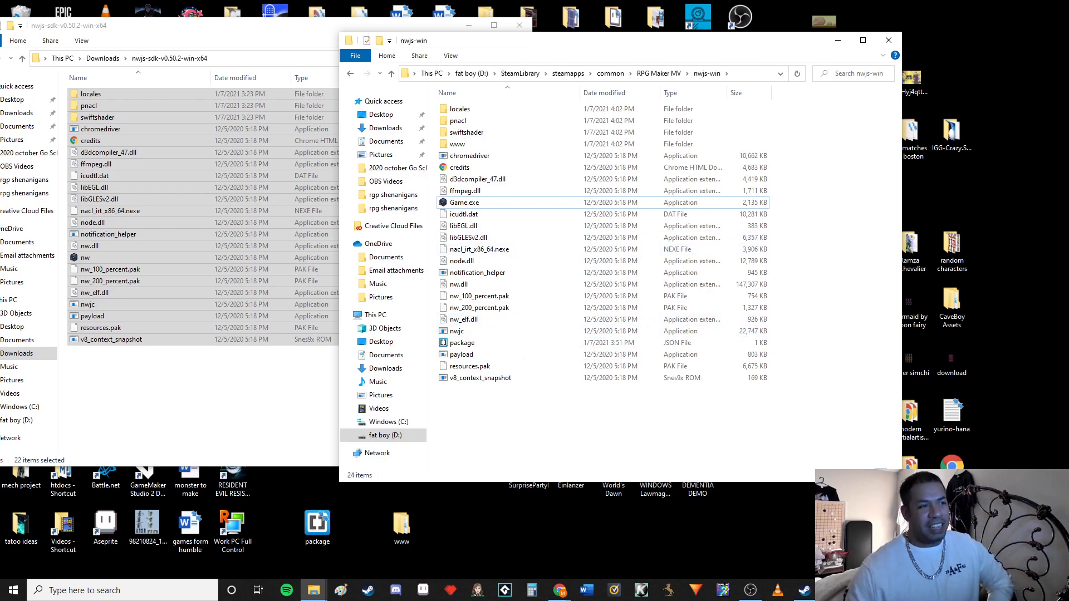
# Delete the backup package file and www folder from the desktop
pyautogui.moveTo(443, 511); pyautogui.dragTo(253, 535)
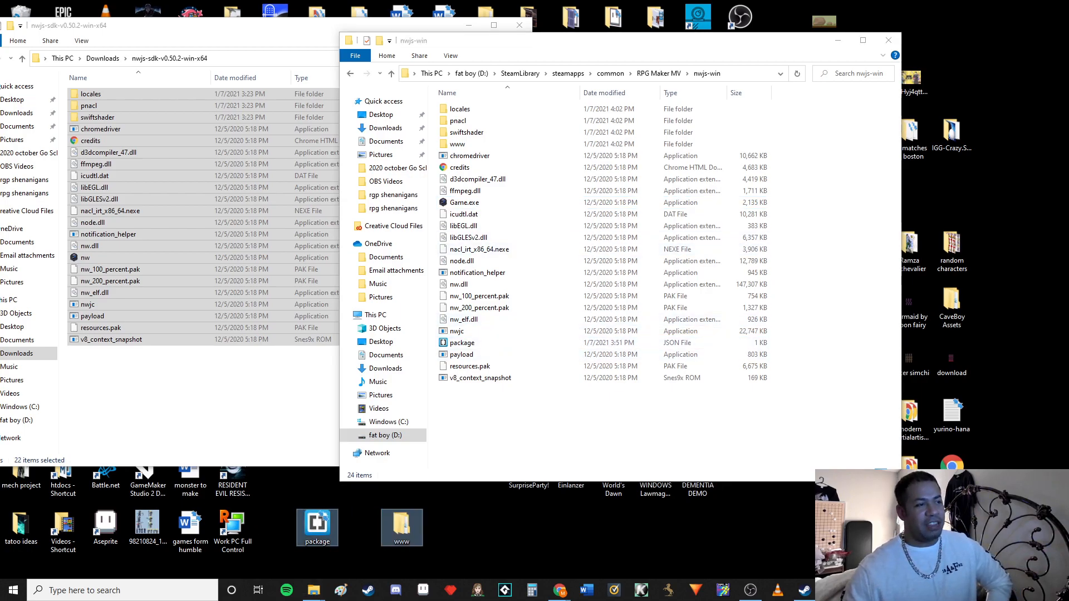
pyautogui.rightClick(324, 523)
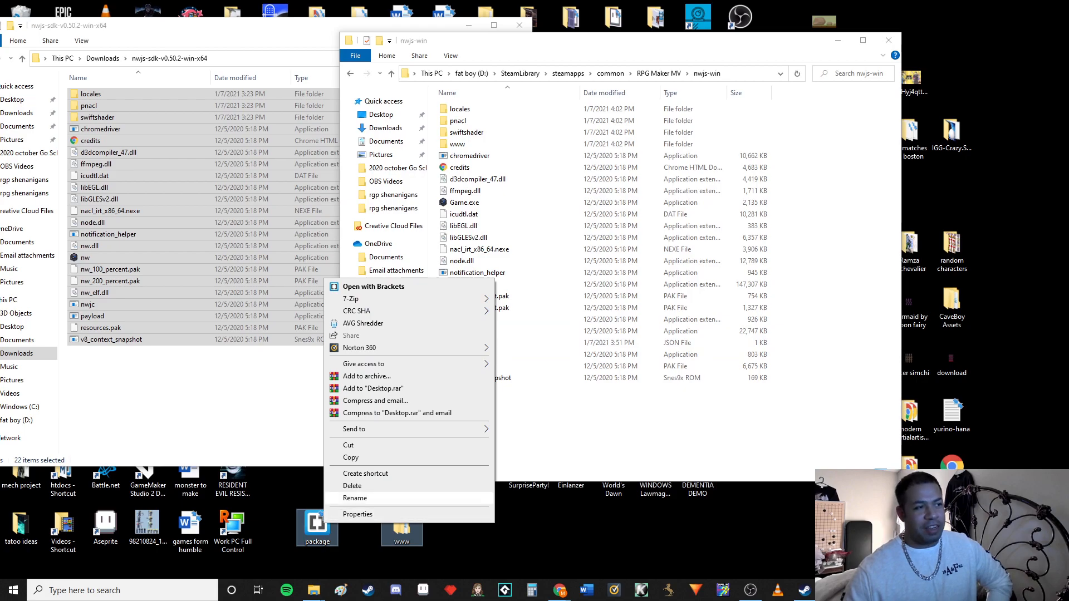
pyautogui.click(352, 485)
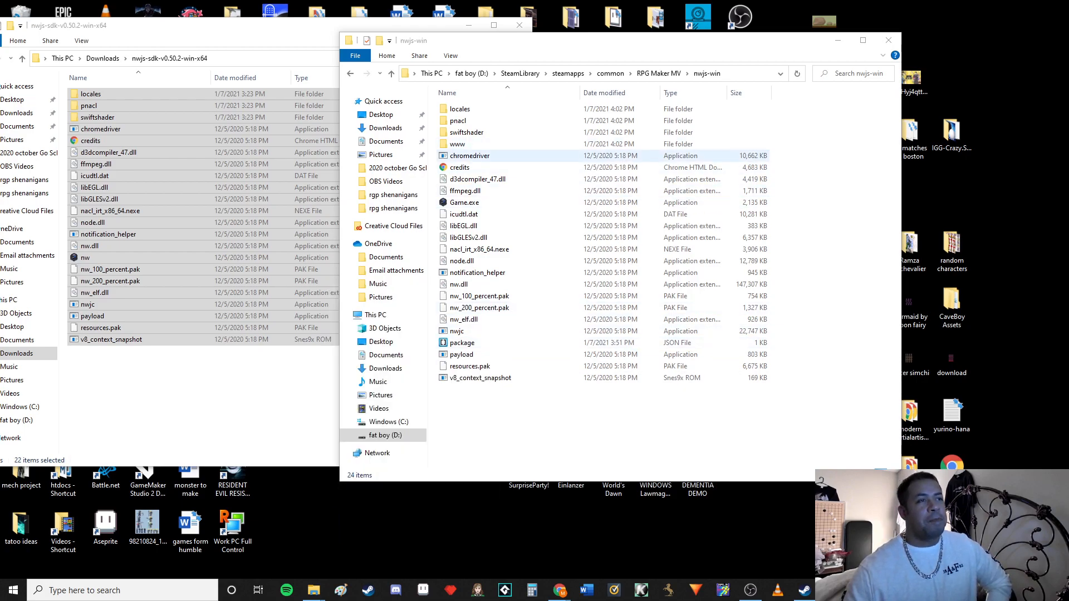
# Delete the chromedriver application from the nwjs-win folder
pyautogui.click(534, 155)
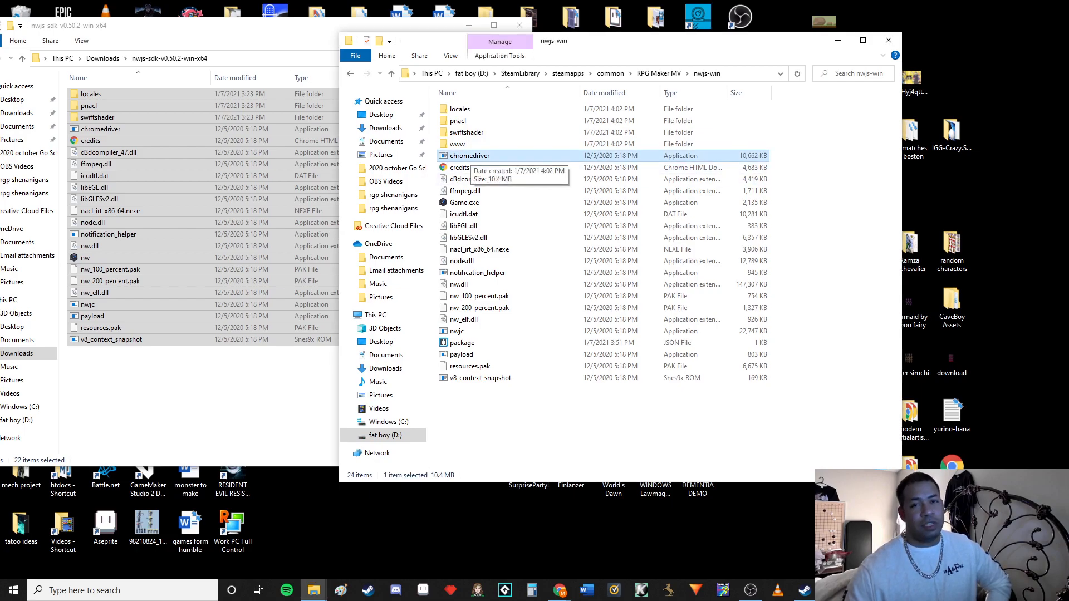
pyautogui.rightClick(470, 158)
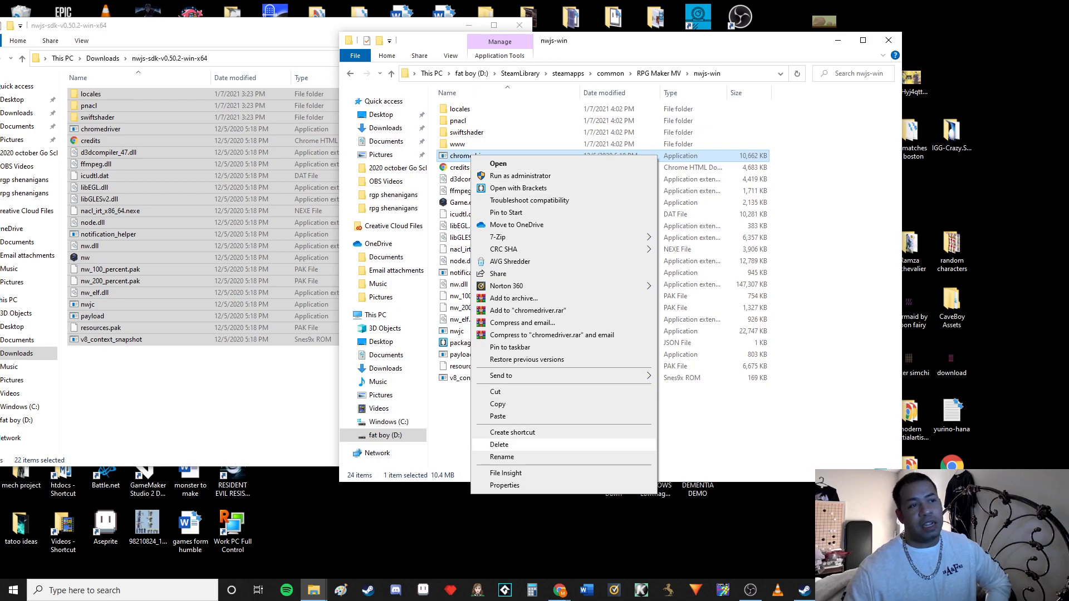
pyautogui.click(499, 444)
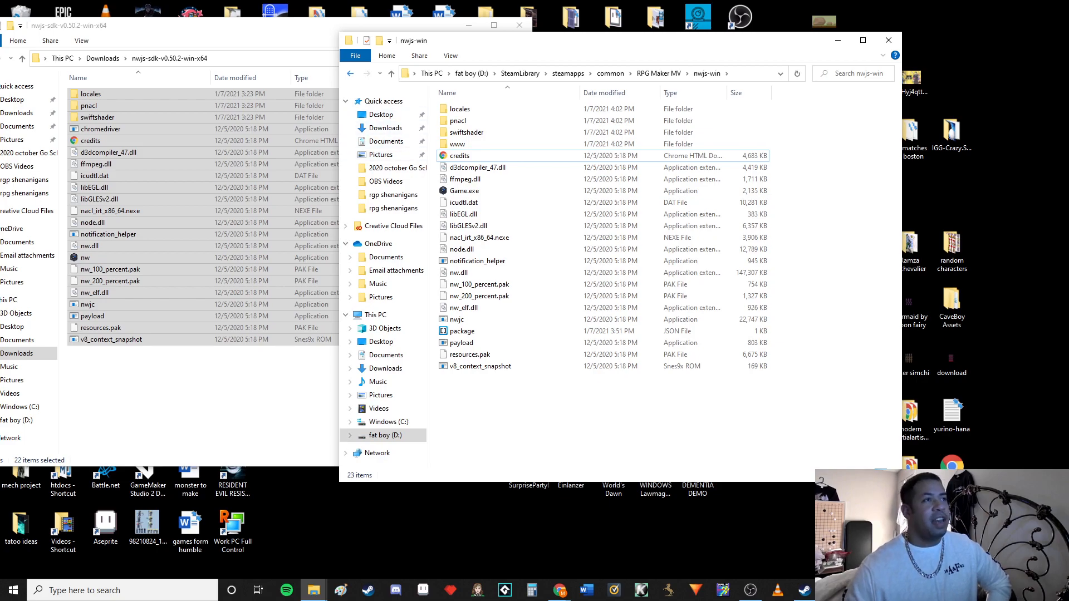
# Open the nwjs-win-test folder in the RPG Maker MV directory and delete everything inside it
pyautogui.press('BackSpace')
pyautogui.doubleClick(470, 238)
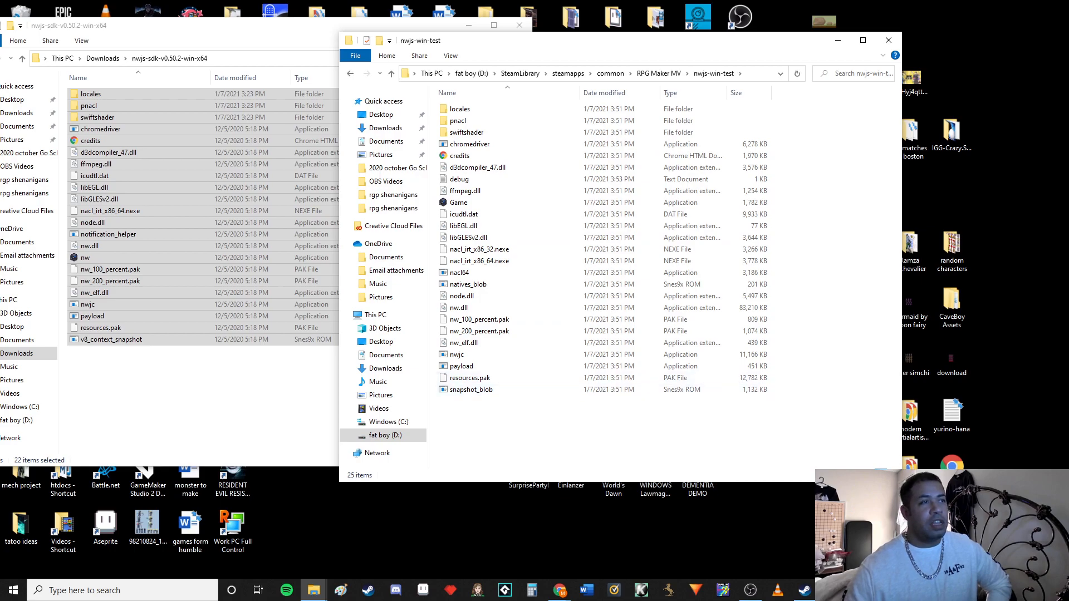
pyautogui.moveTo(486, 419); pyautogui.dragTo(466, 108)
pyautogui.rightClick(466, 111)
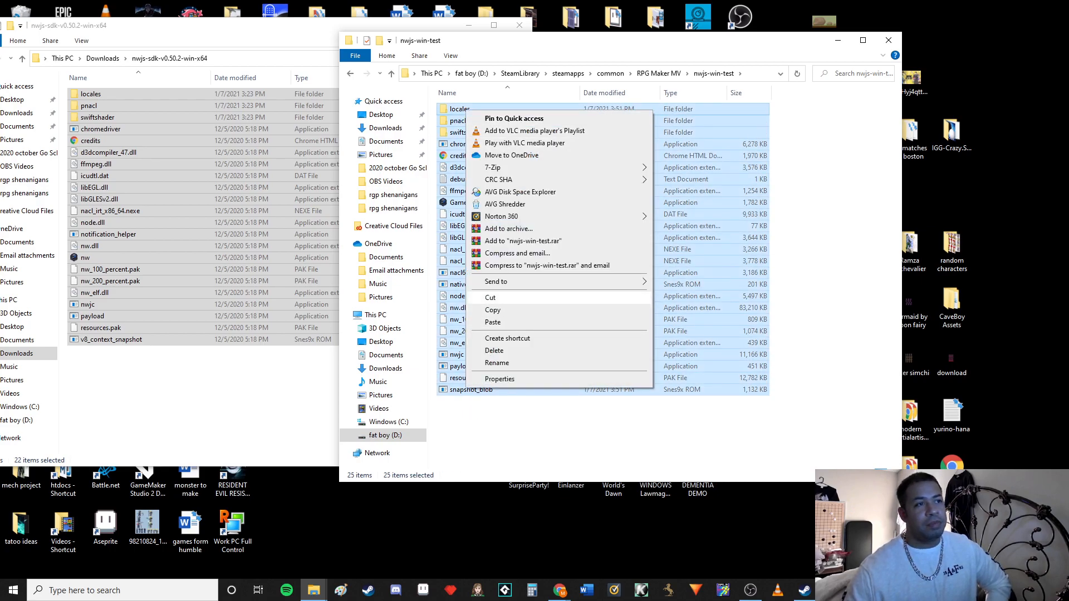
pyautogui.click(496, 352)
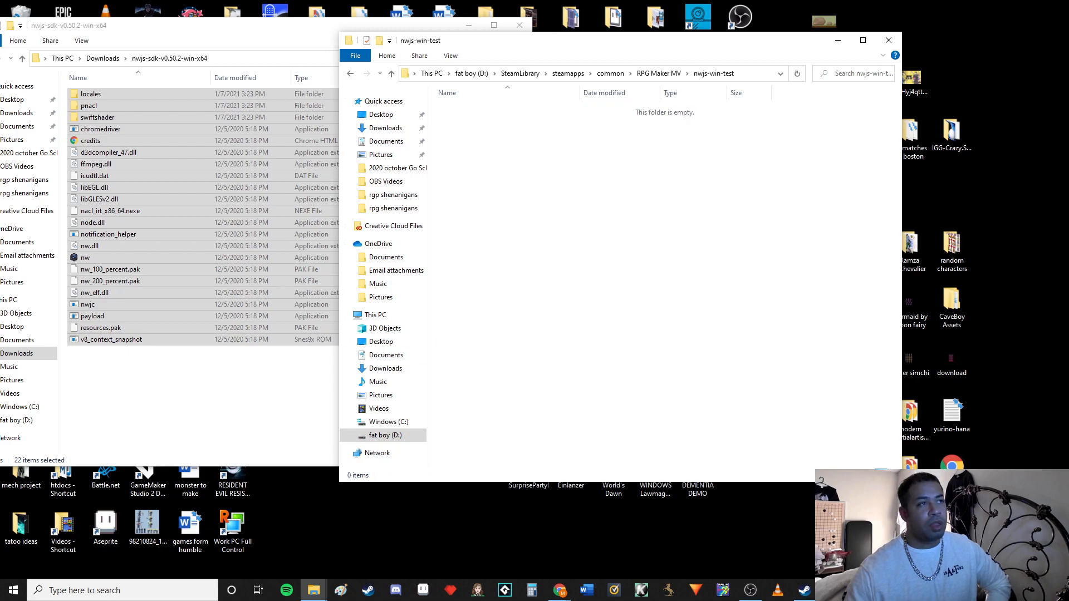
# Copy all the nwjs-sdk-v0.50.2-win-x64 files and folders into the emptied nwjs-win-test folder
pyautogui.click(245, 389)
pyautogui.moveTo(292, 383); pyautogui.dragTo(112, 84)
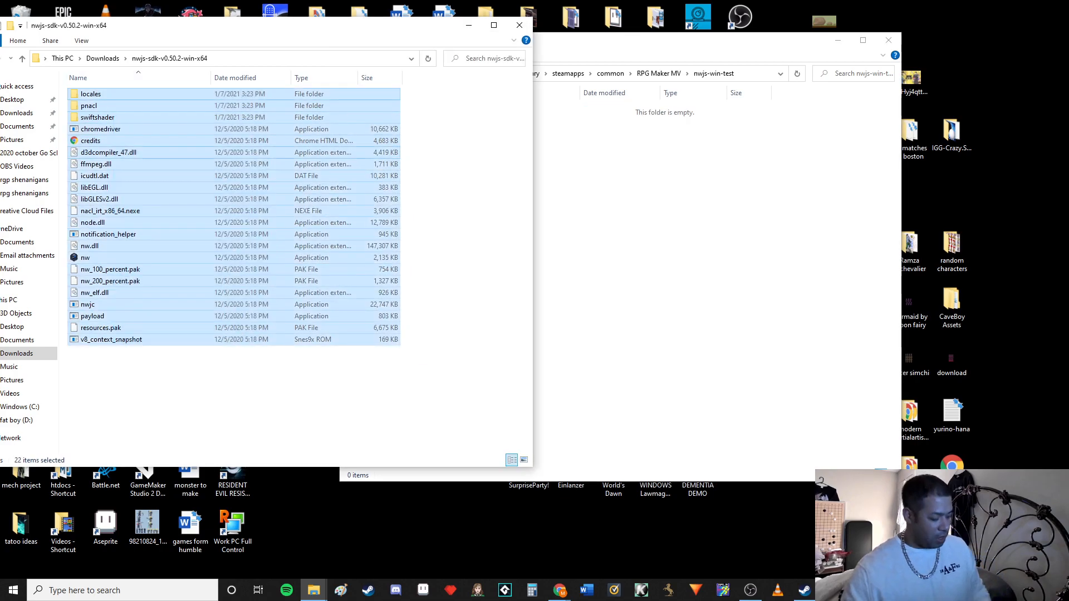
pyautogui.click(646, 251)
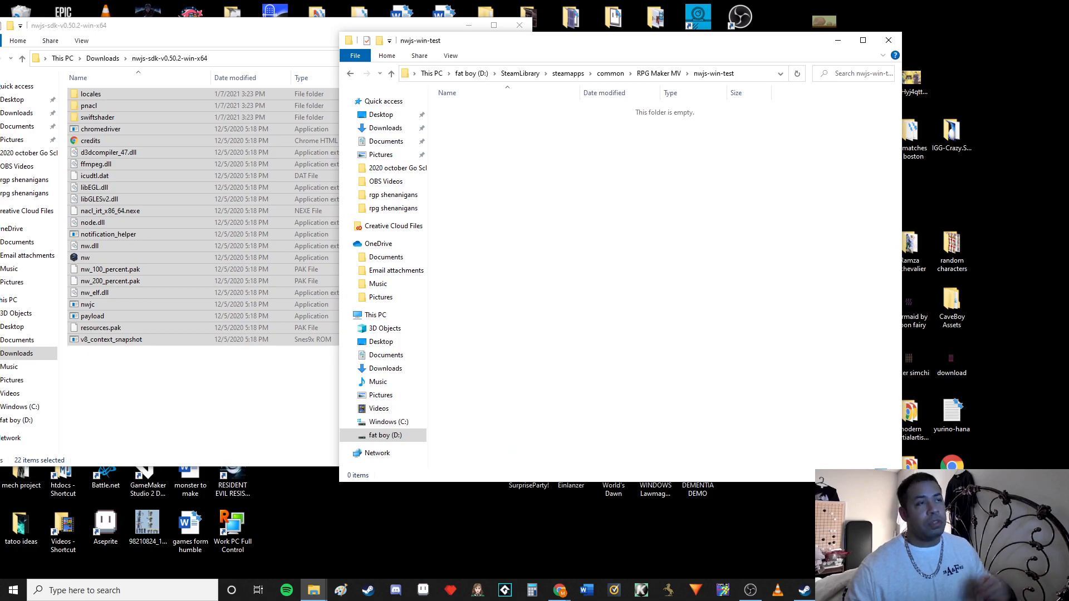
pyautogui.hotkey('ctrl', 'v')
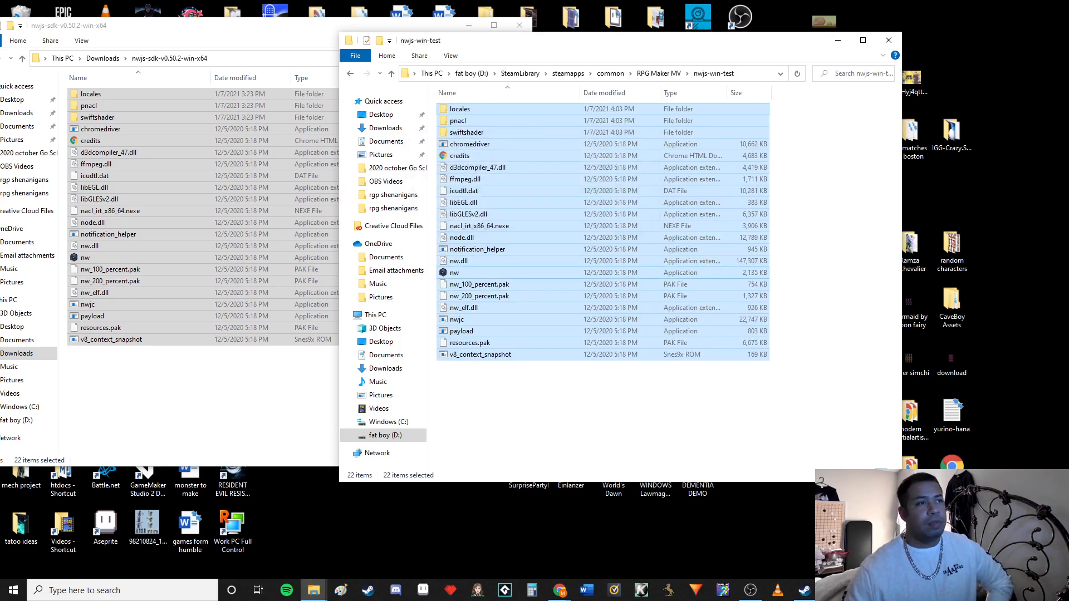
# Rename the nw application in the nwjs-win-test folder to Game.exe
pyautogui.click(456, 273)
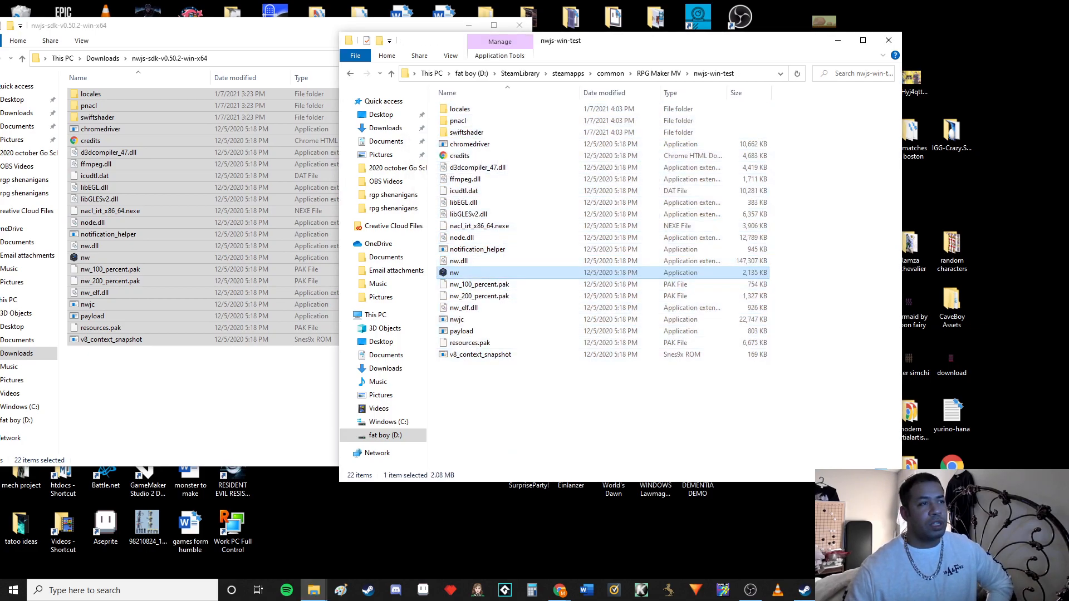
pyautogui.press('F2')
pyautogui.write('Game')
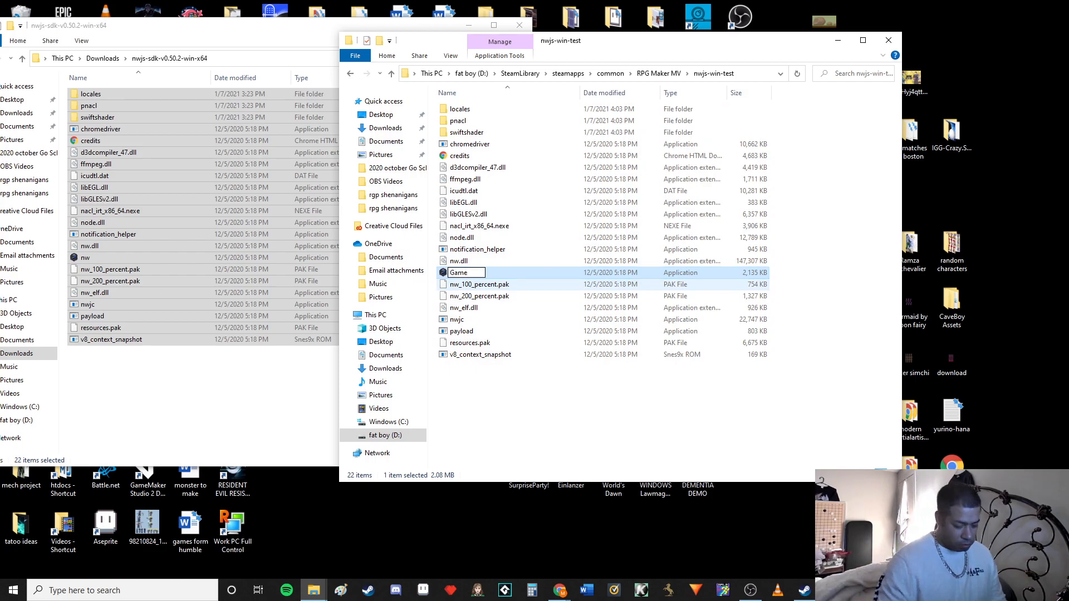
pyautogui.write('.exe')
pyautogui.press('Return')
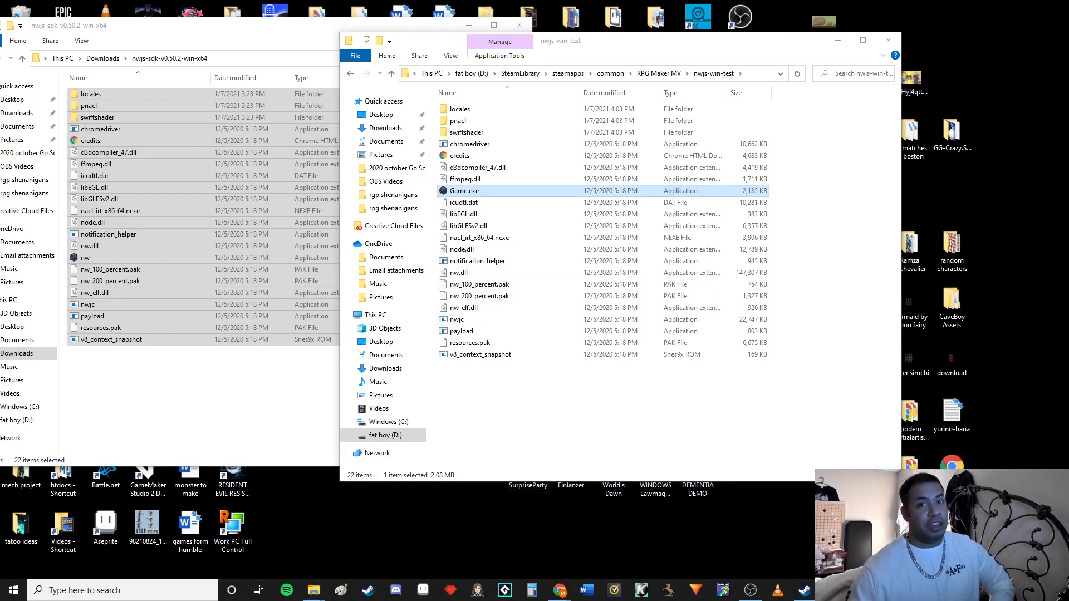
pyautogui.click(613, 413)
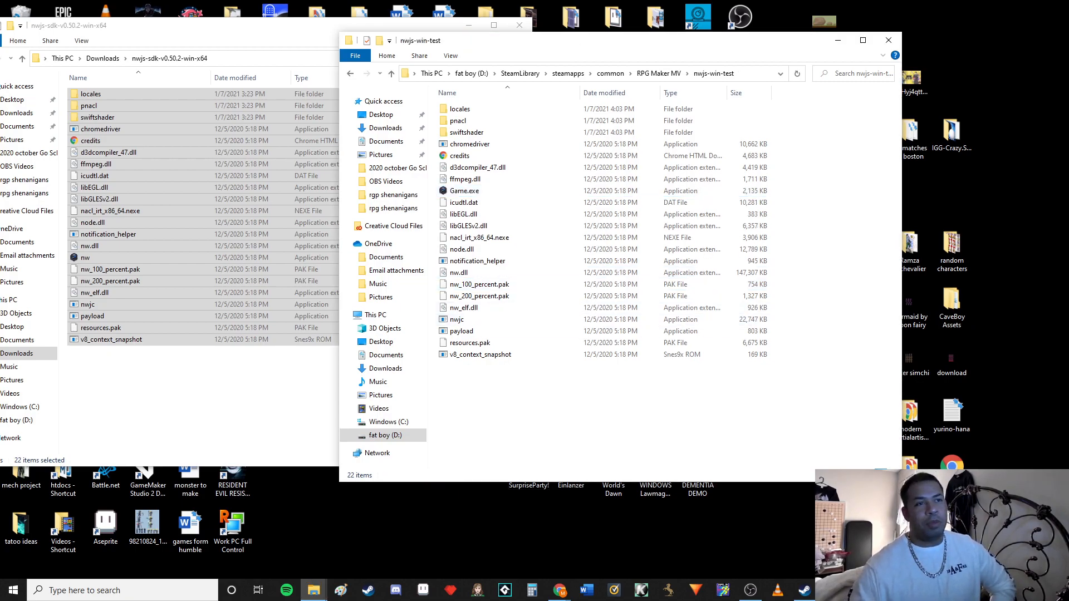
# Return to the RPG Maker MV folder, then close both it and the SDK folder window
pyautogui.click(350, 73)
pyautogui.click(463, 226)
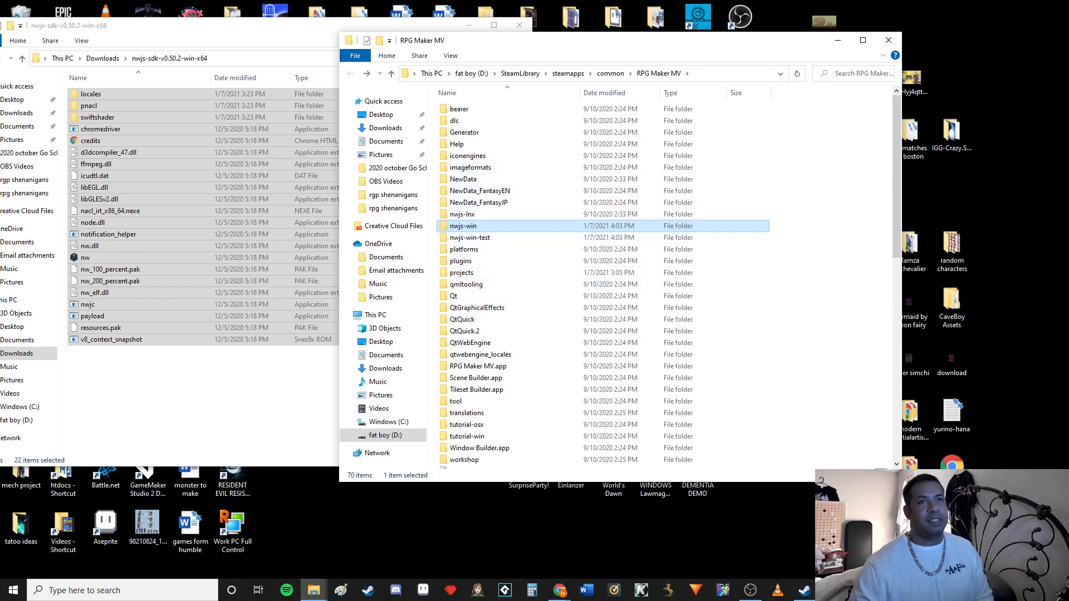
pyautogui.click(888, 40)
pyautogui.click(519, 25)
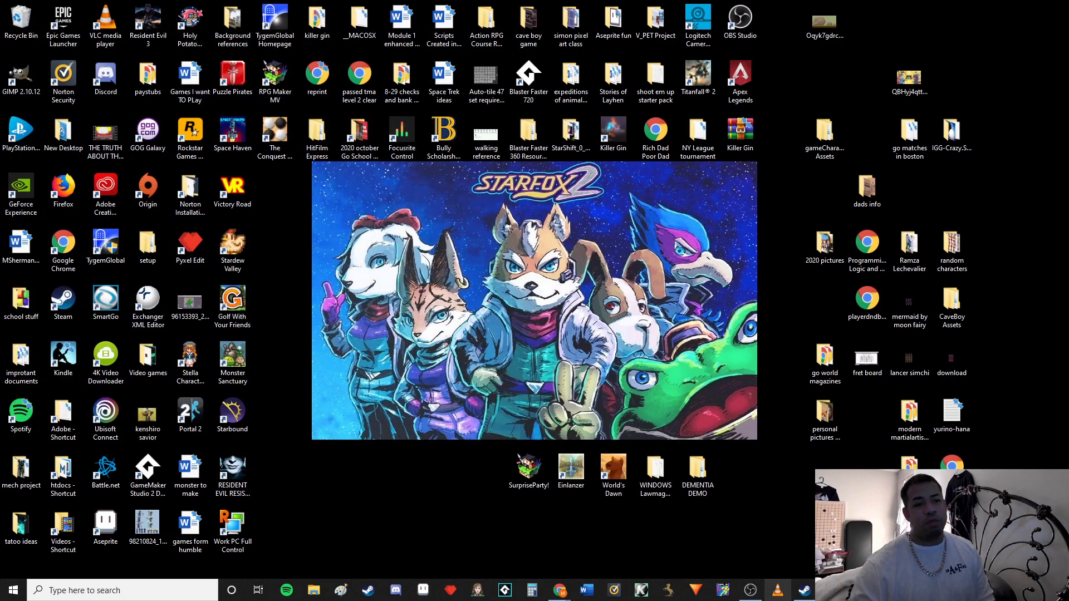
# Switch to Steam and launch RPG Maker MV from the library
pyautogui.click(804, 590)
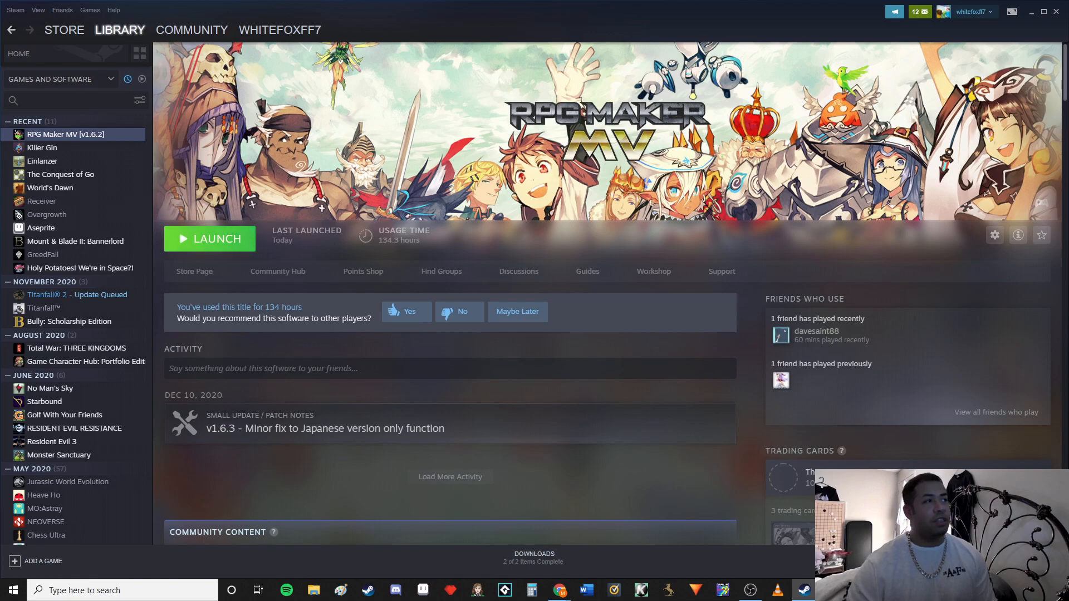
pyautogui.click(210, 238)
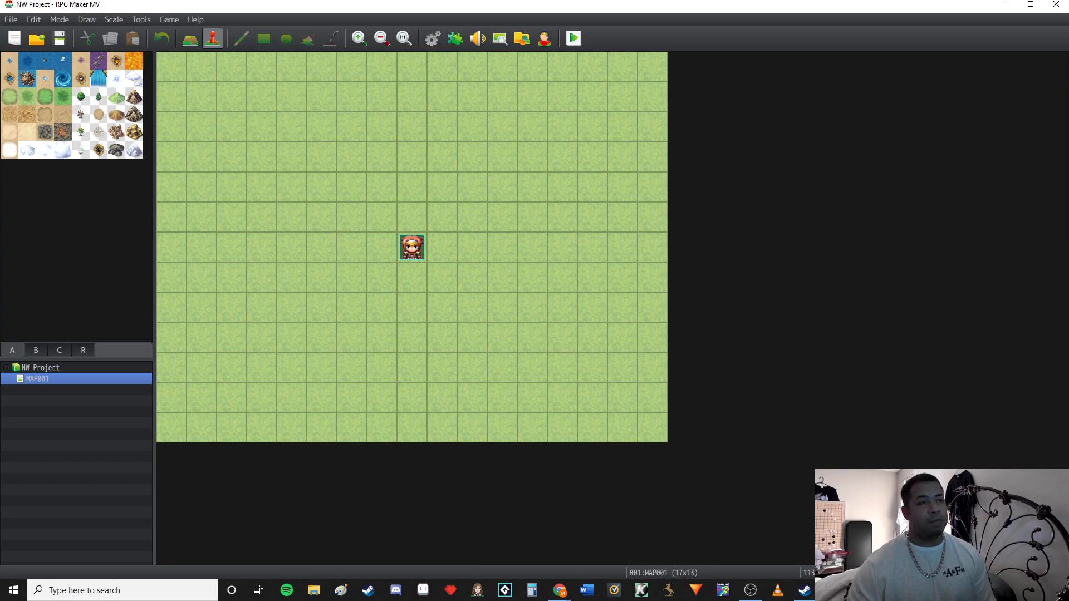
# Playtest NW Project, open the game's developer console and evaluate process.versions
pyautogui.click(573, 38)
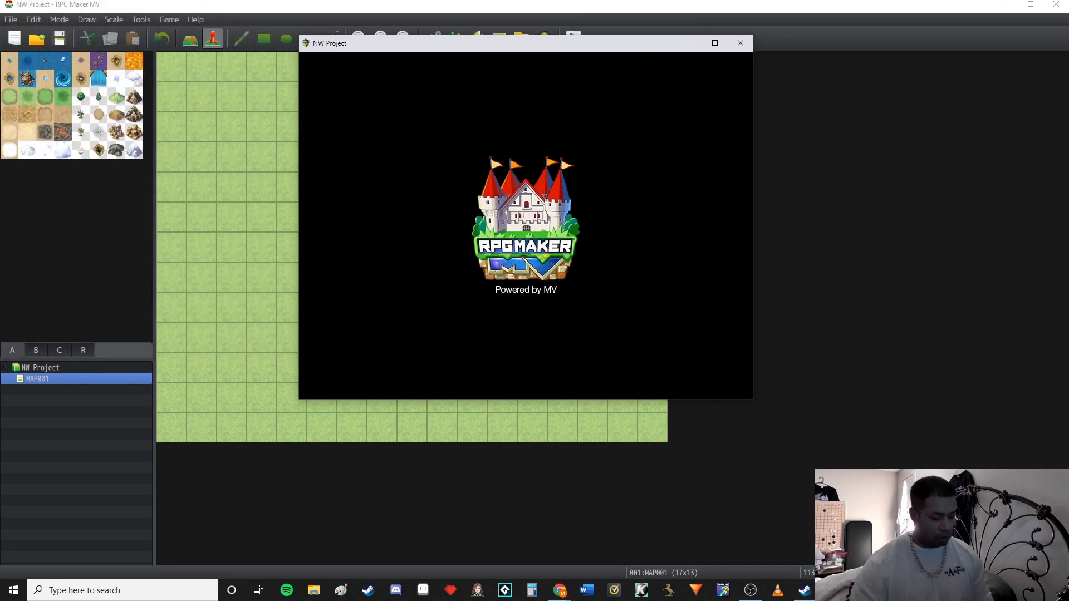
pyautogui.press('F8')
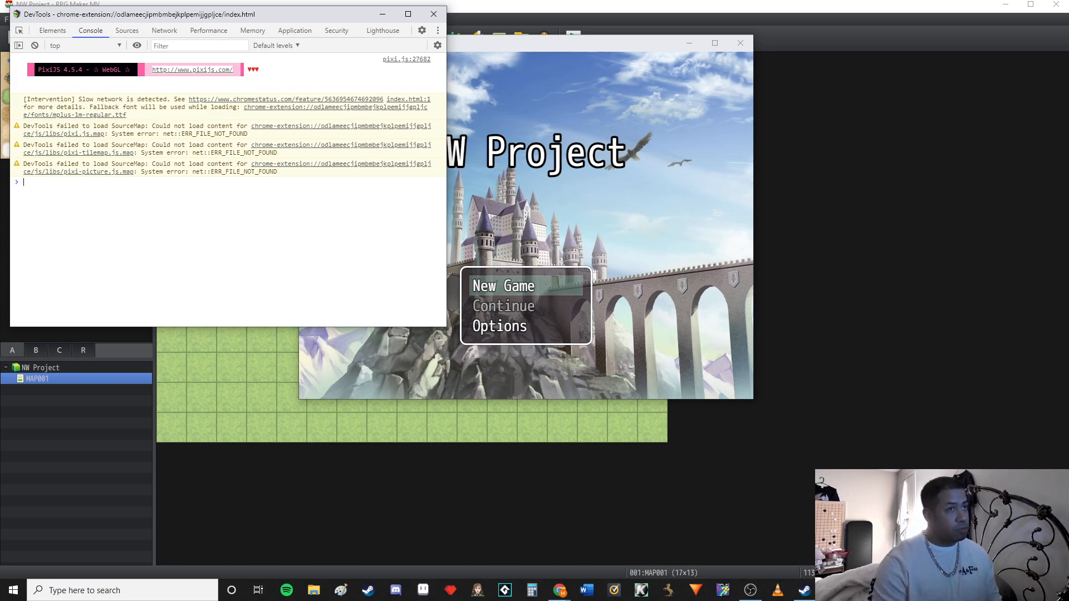
pyautogui.write('proce')
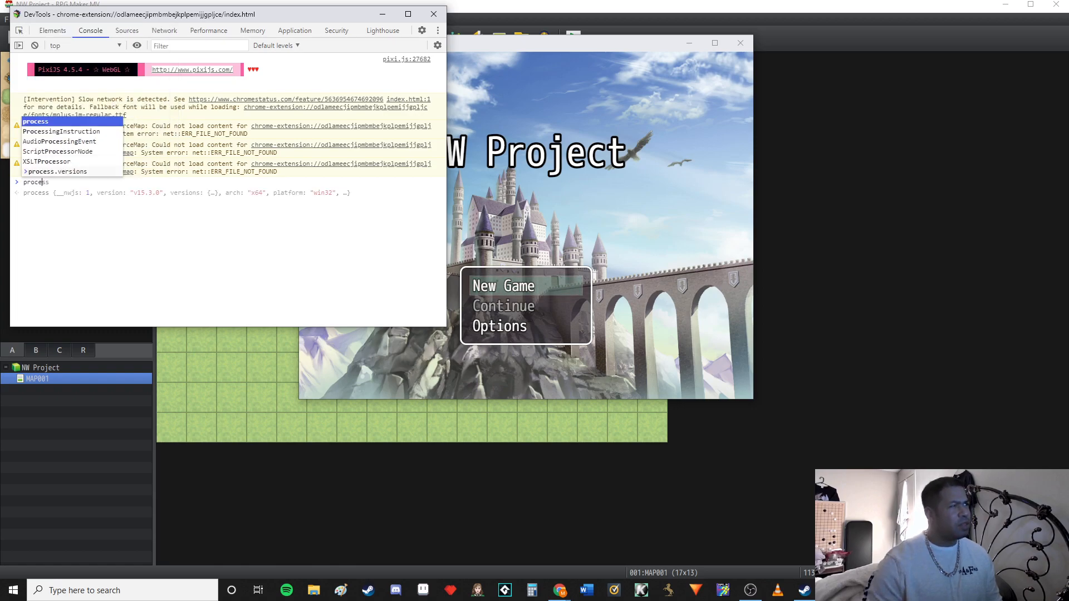
pyautogui.press('Tab')
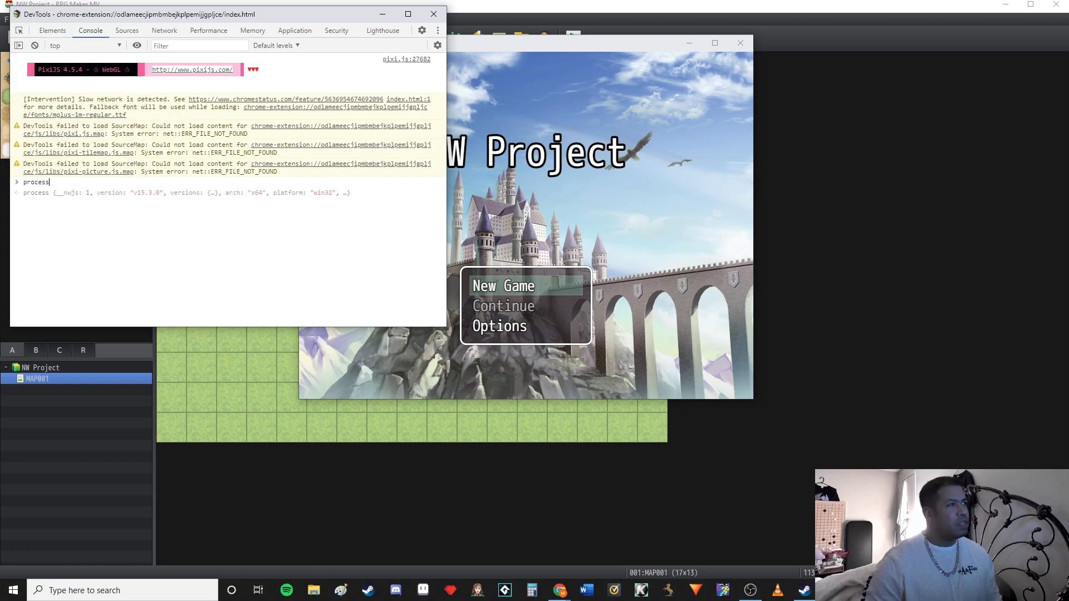
pyautogui.write('.versi')
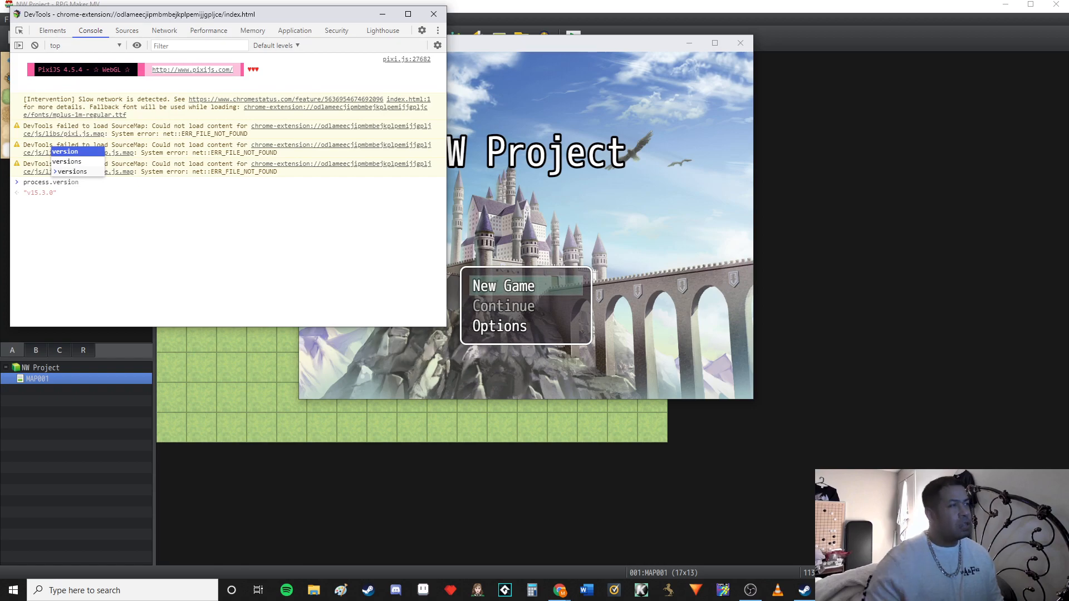
pyautogui.write('ons')
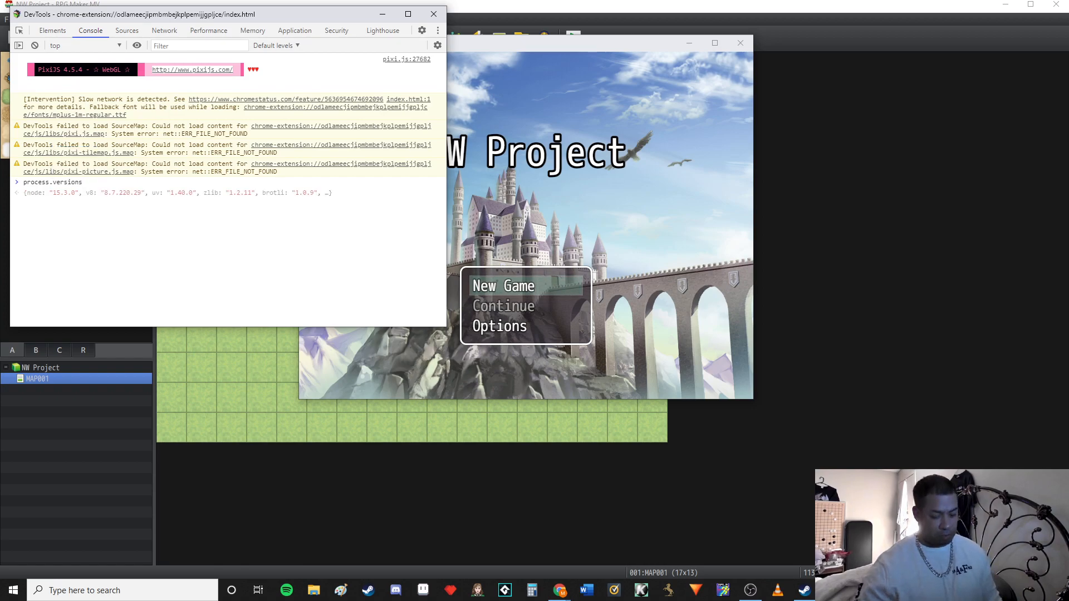
pyautogui.press('Return')
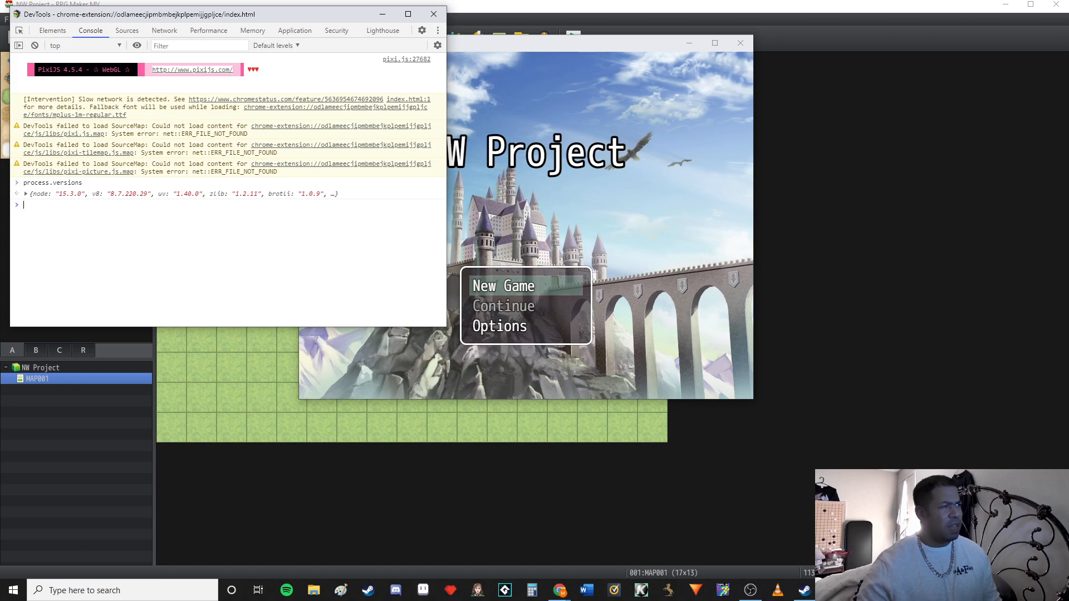
# Expand the returned versions object, check its nw entry, and minimize the developer console
pyautogui.click(26, 194)
pyautogui.scroll(-2, 26, 193)
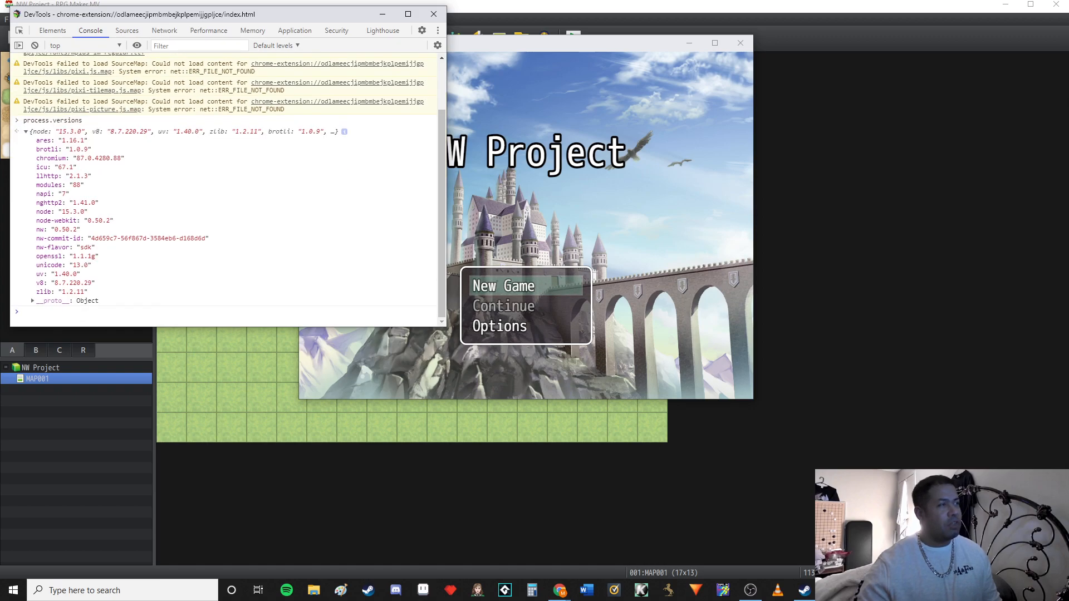
pyautogui.moveTo(80, 230); pyautogui.dragTo(50, 229)
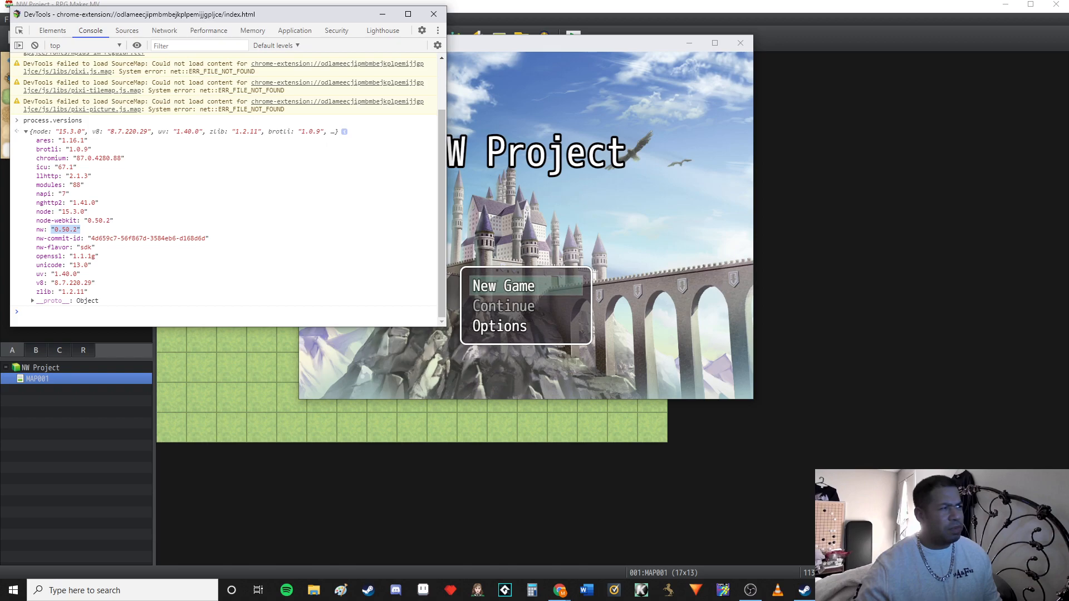
pyautogui.click(111, 230)
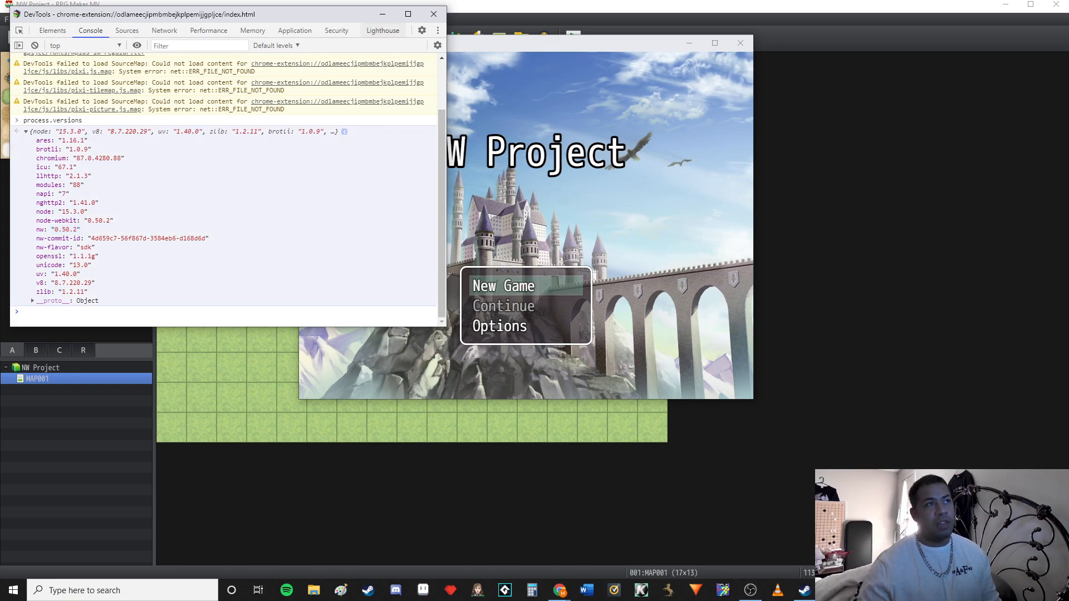
pyautogui.click(383, 13)
# Start a new game in the playtest, walk the party around, and open the first party member's equipment screen
pyautogui.press('Return')
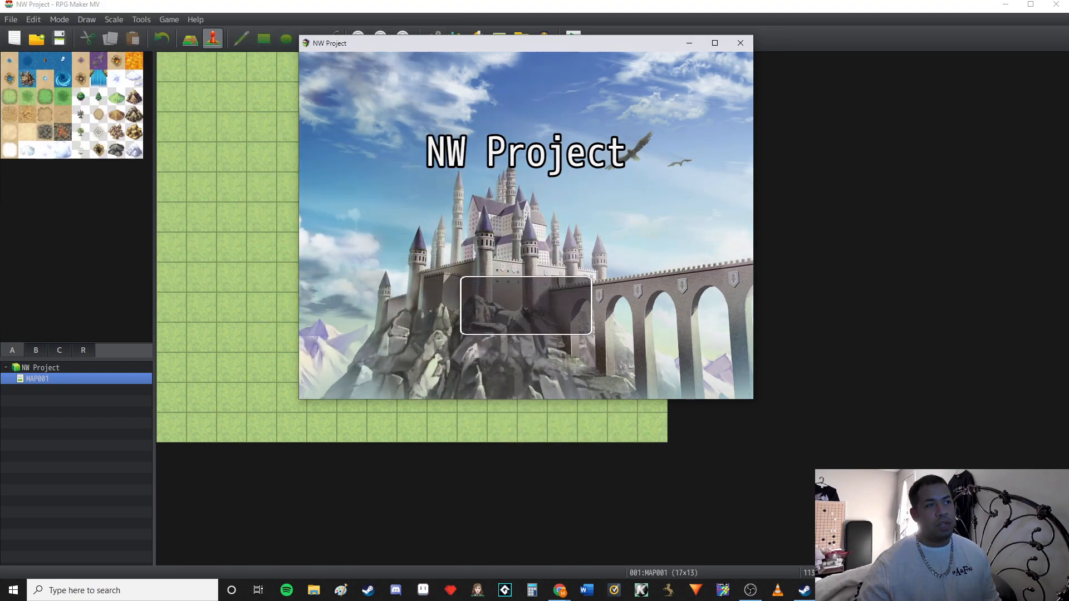
pyautogui.click(313, 172)
pyautogui.click(526, 145)
pyautogui.click(579, 253)
pyautogui.click(580, 279)
pyautogui.rightClick(580, 279)
pyautogui.click(347, 152)
pyautogui.doubleClick(348, 112)
pyautogui.click(593, 103)
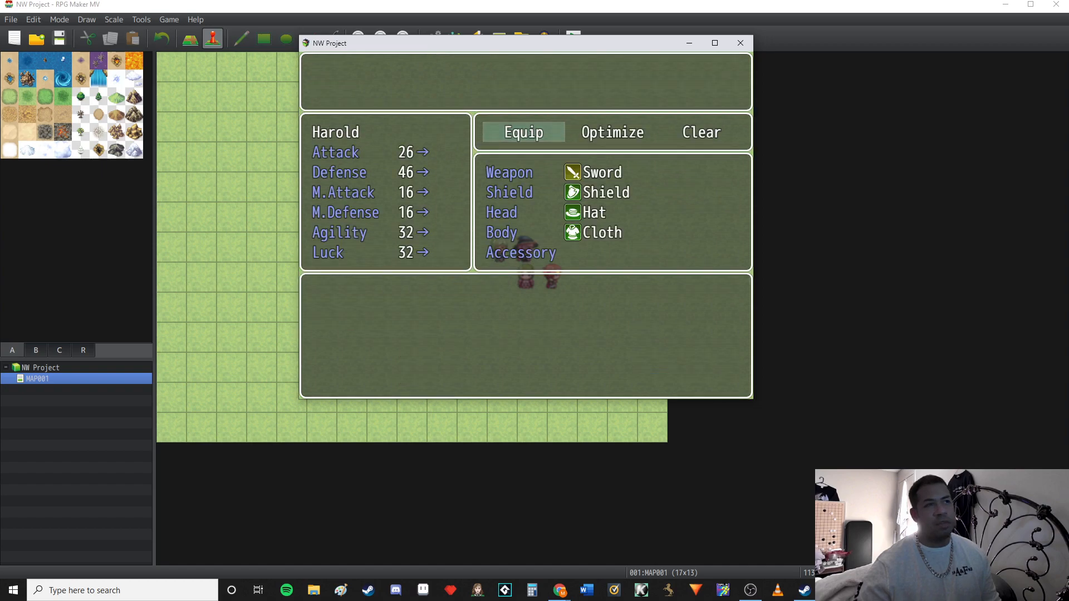
# Leave the equipment screen, walk the party a little on the map, and close the playtest window
pyautogui.rightClick(593, 103)
pyautogui.rightClick(593, 102)
pyautogui.click(446, 252)
pyautogui.click(500, 145)
pyautogui.click(580, 199)
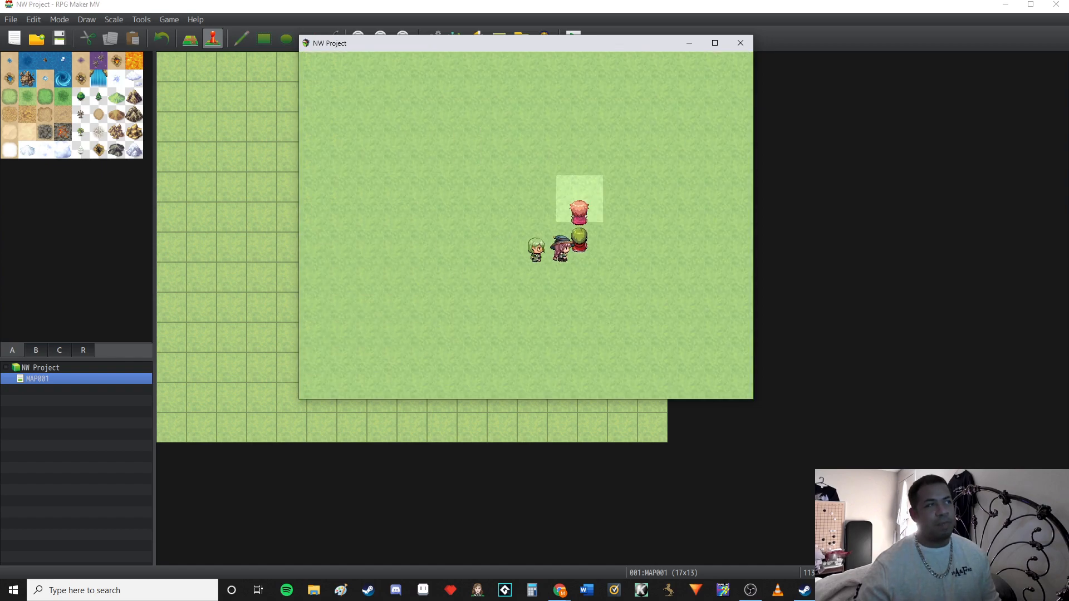
pyautogui.click(741, 43)
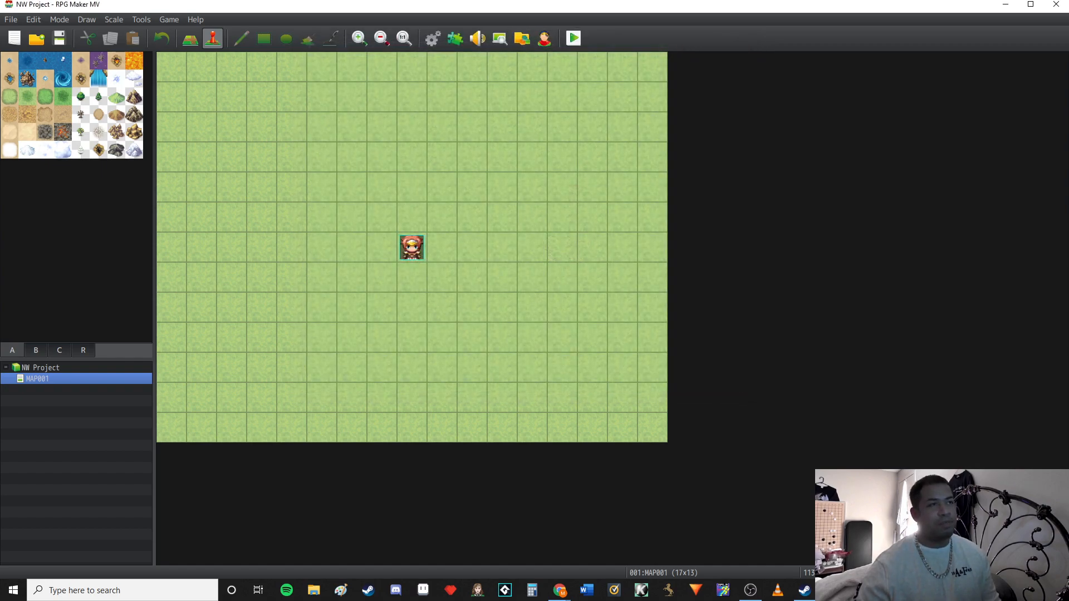
# Deploy NW Project as a distribution package with the preset deployment options and dismiss the completion dialog
pyautogui.click(11, 20)
pyautogui.click(18, 34)
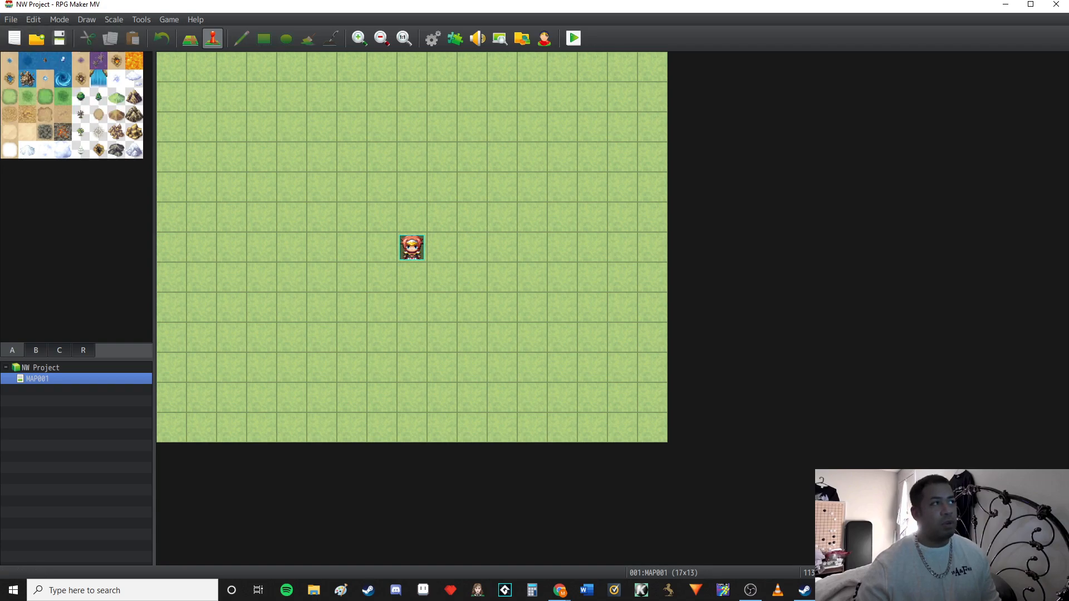
pyautogui.hotkey('alt', 'f')
pyautogui.press('Down')
pyautogui.press('Down')
pyautogui.press('Down')
pyautogui.press('Down')
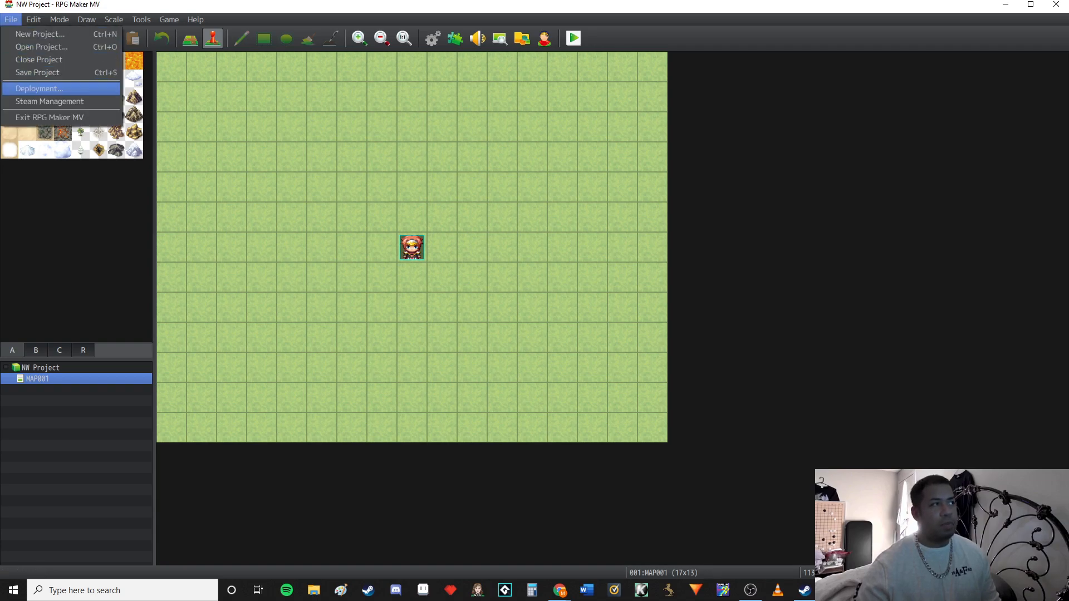
pyautogui.press('Return')
pyautogui.press('Return')
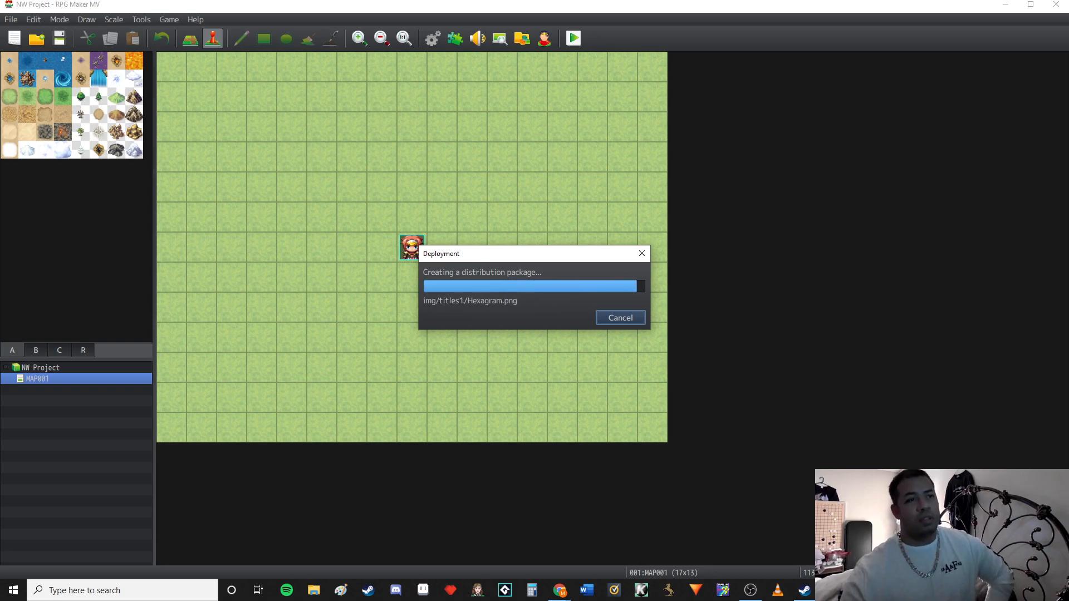
pyautogui.click(600, 312)
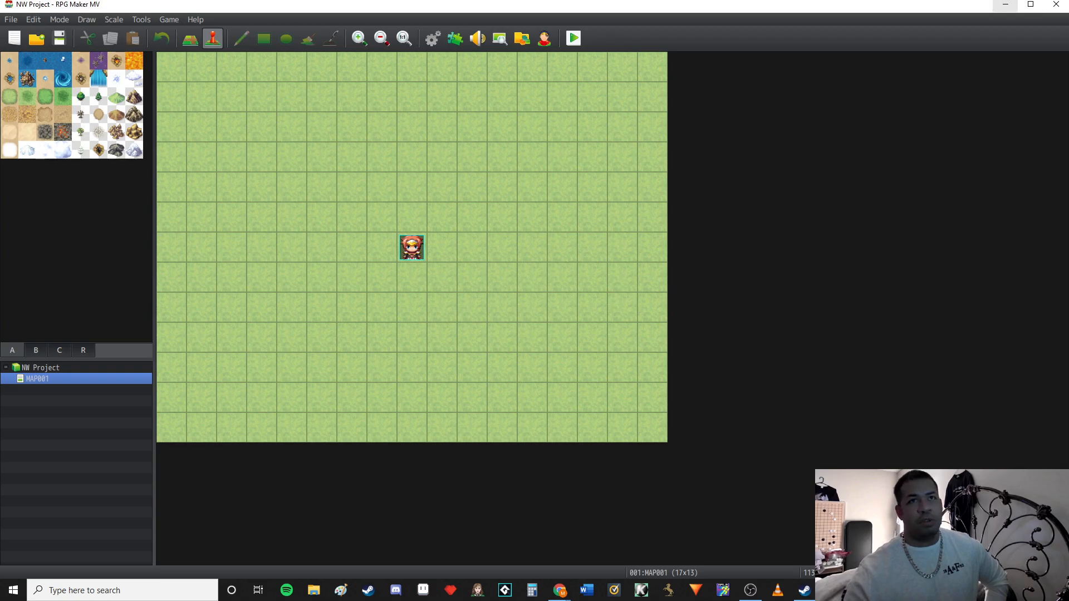
# Minimize the editor and open the deployed NW Project folder inside Documents > Output in File Explorer
pyautogui.click(1006, 4)
pyautogui.click(1031, 12)
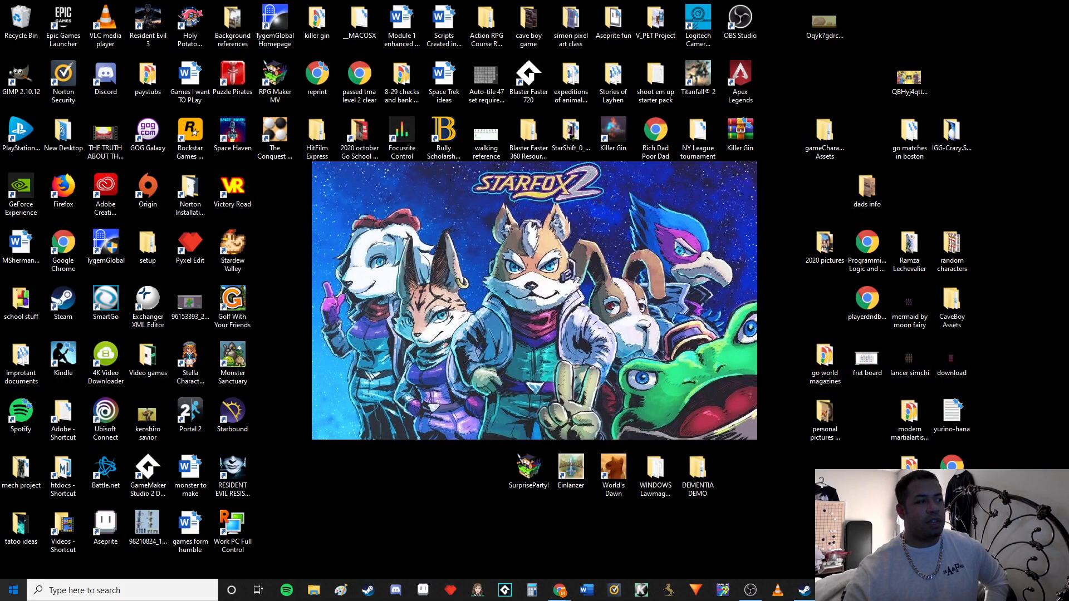
pyautogui.click(13, 590)
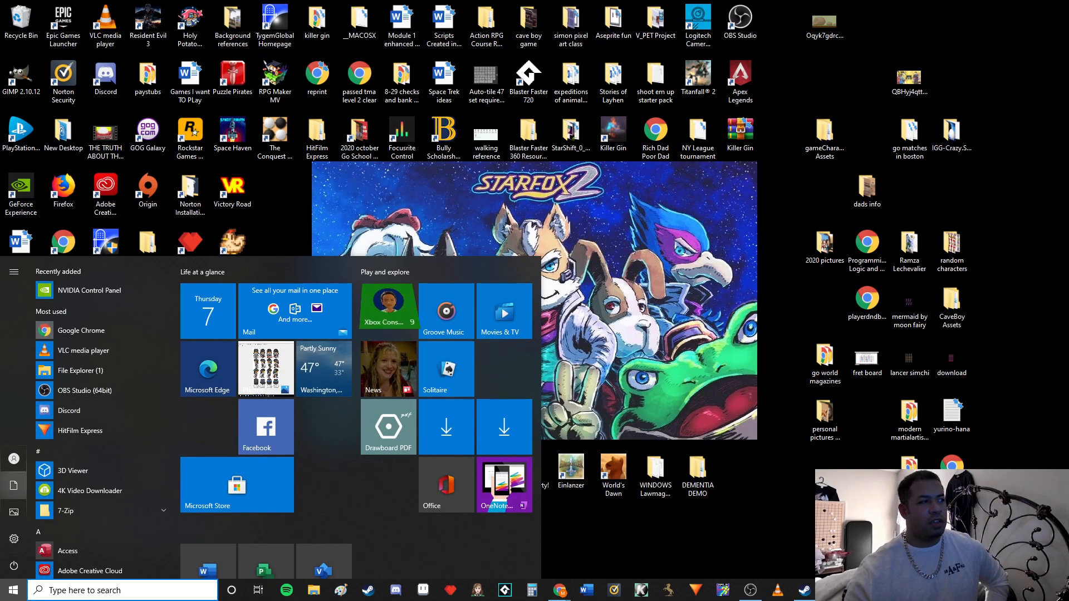
pyautogui.click(14, 486)
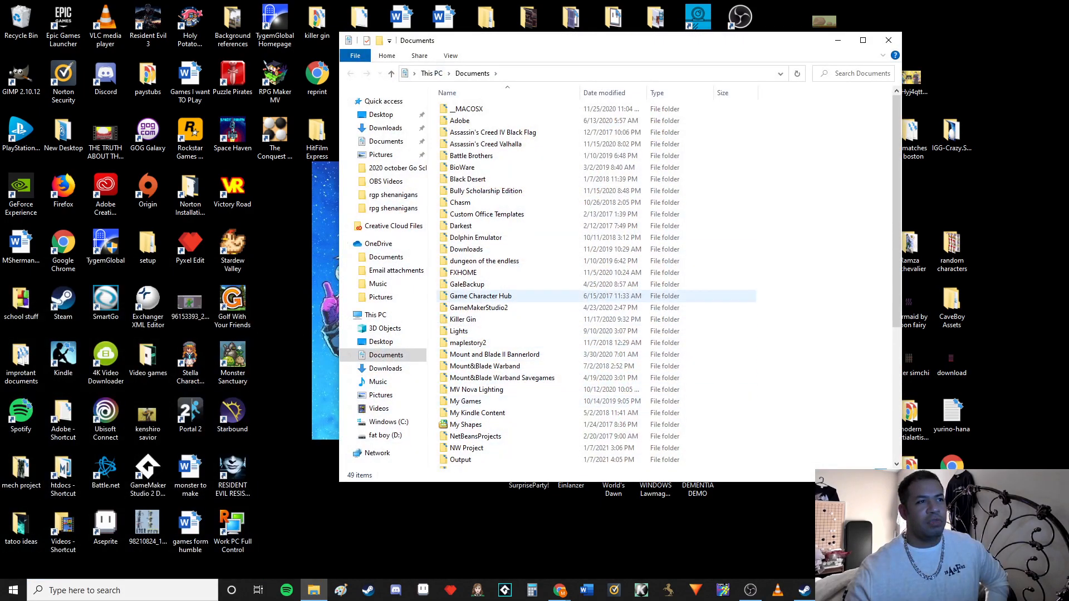
pyautogui.scroll(-2, 490, 369)
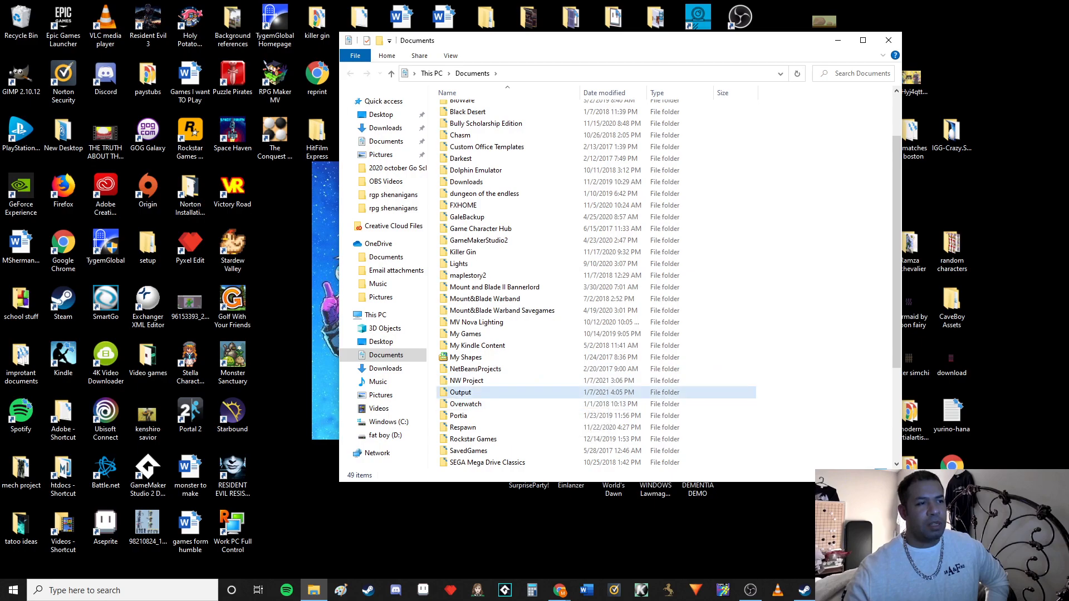
pyautogui.doubleClick(462, 392)
pyautogui.doubleClick(468, 109)
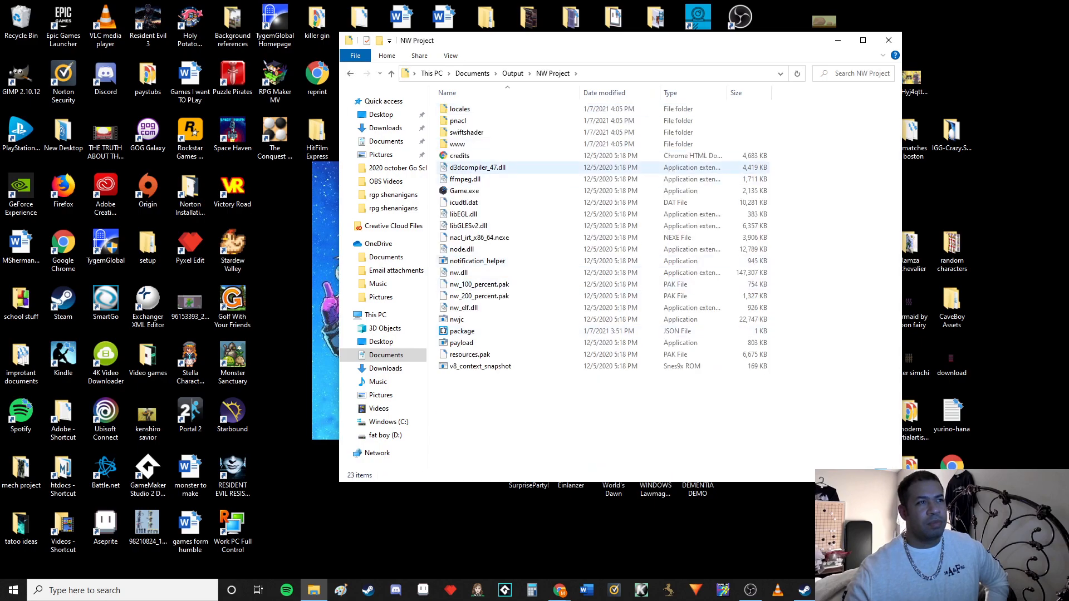
# Run the deployed Game.exe, start a new game, and walk the party around the map
pyautogui.doubleClick(468, 191)
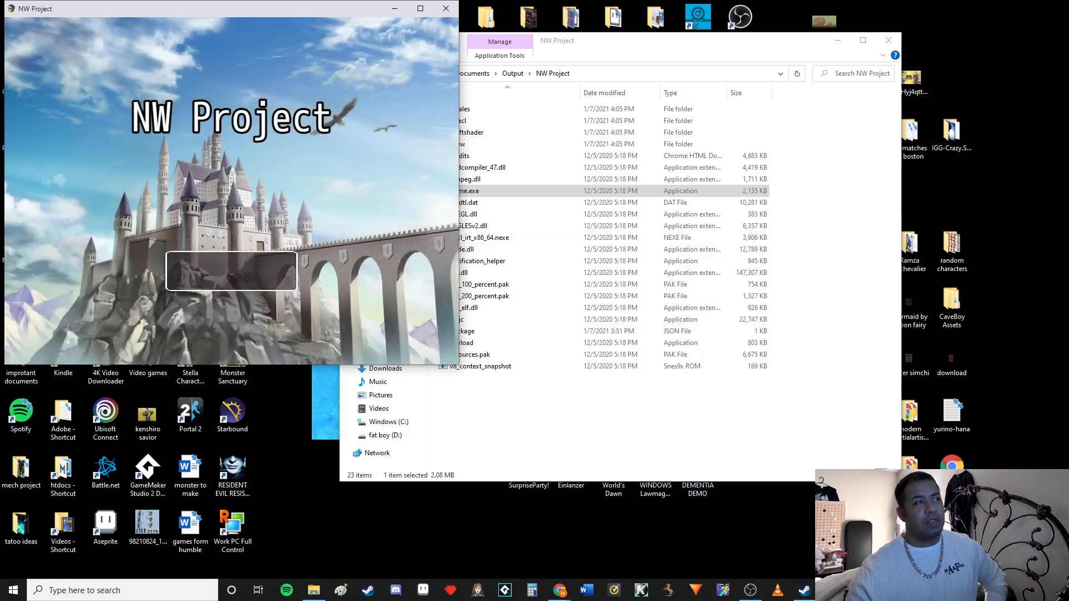
pyautogui.click(257, 244)
pyautogui.click(312, 244)
pyautogui.click(311, 217)
pyautogui.click(204, 187)
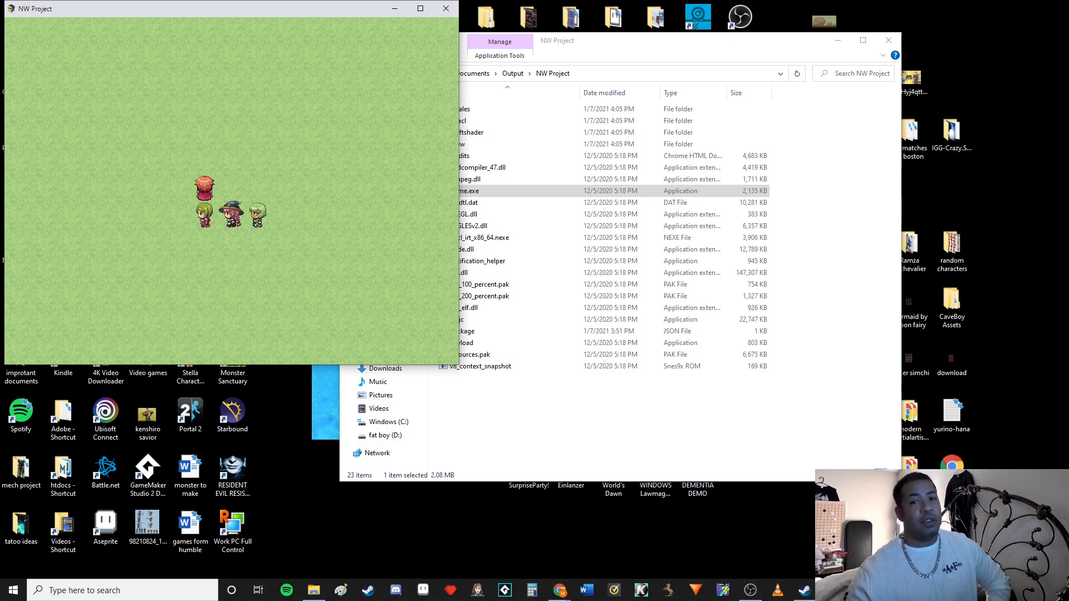
pyautogui.click(232, 137)
pyautogui.click(151, 191)
pyautogui.click(232, 218)
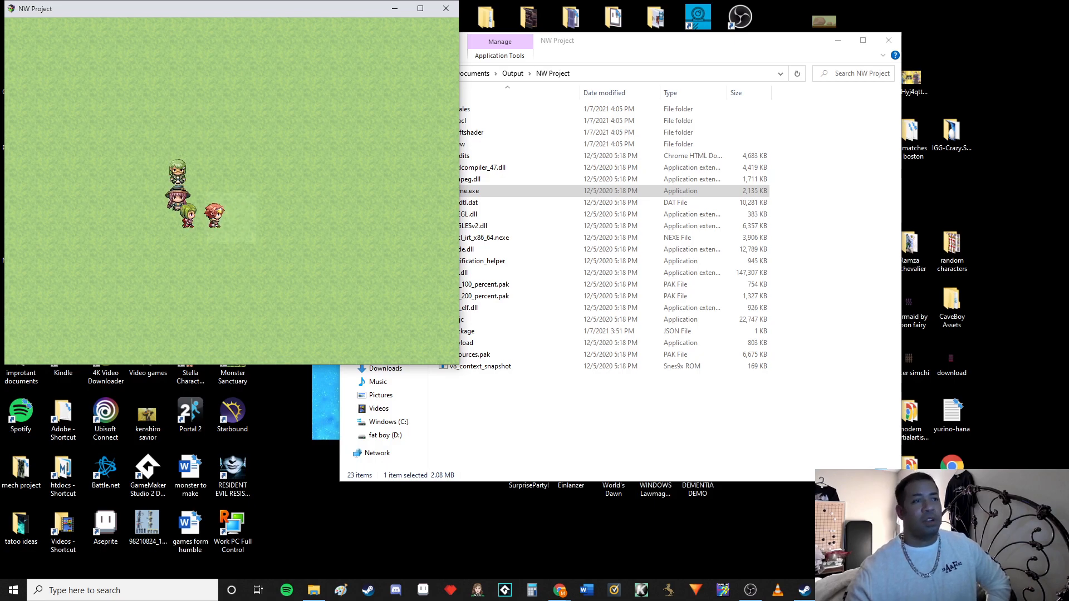
# Walk the party back and forth across the deployed game's map, then open and close the party menu
pyautogui.click(258, 110)
pyautogui.click(152, 110)
pyautogui.click(151, 191)
pyautogui.click(285, 245)
pyautogui.click(338, 191)
pyautogui.click(338, 138)
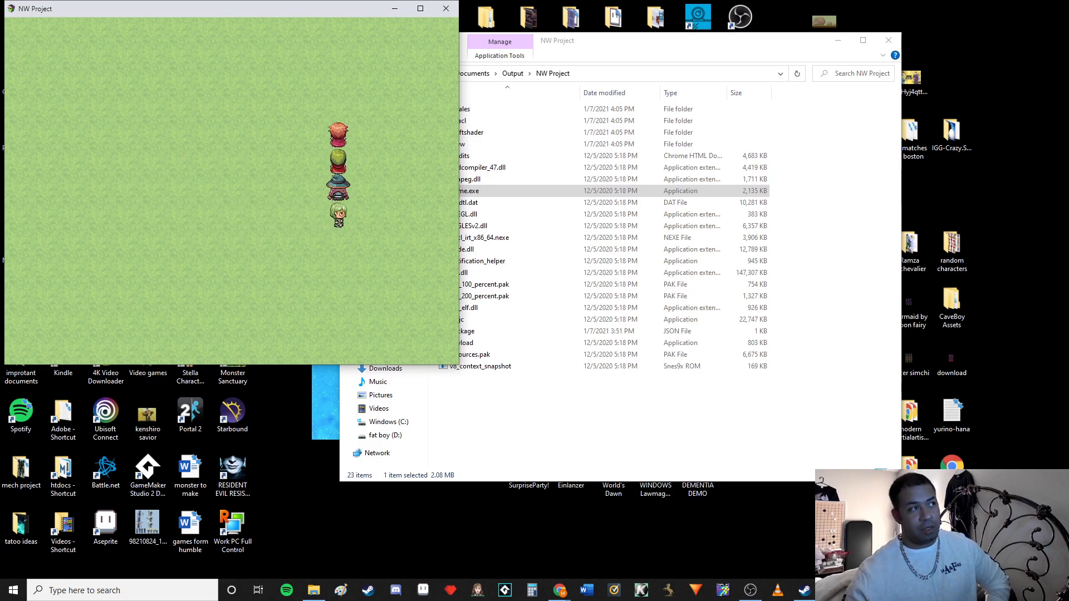
pyautogui.click(259, 137)
pyautogui.click(152, 137)
pyautogui.click(178, 218)
pyautogui.click(285, 244)
pyautogui.click(312, 218)
pyautogui.moveTo(312, 218)
pyautogui.mouseDown()
pyautogui.moveTo(308, 159)
pyautogui.moveTo(98, 164)
pyautogui.moveTo(139, 240)
pyautogui.moveTo(418, 245)
pyautogui.moveTo(418, 218)
pyautogui.moveTo(365, 138)
pyautogui.moveTo(178, 165)
pyautogui.moveTo(312, 244)
pyautogui.moveTo(312, 138)
pyautogui.mouseUp()
pyautogui.click(178, 164)
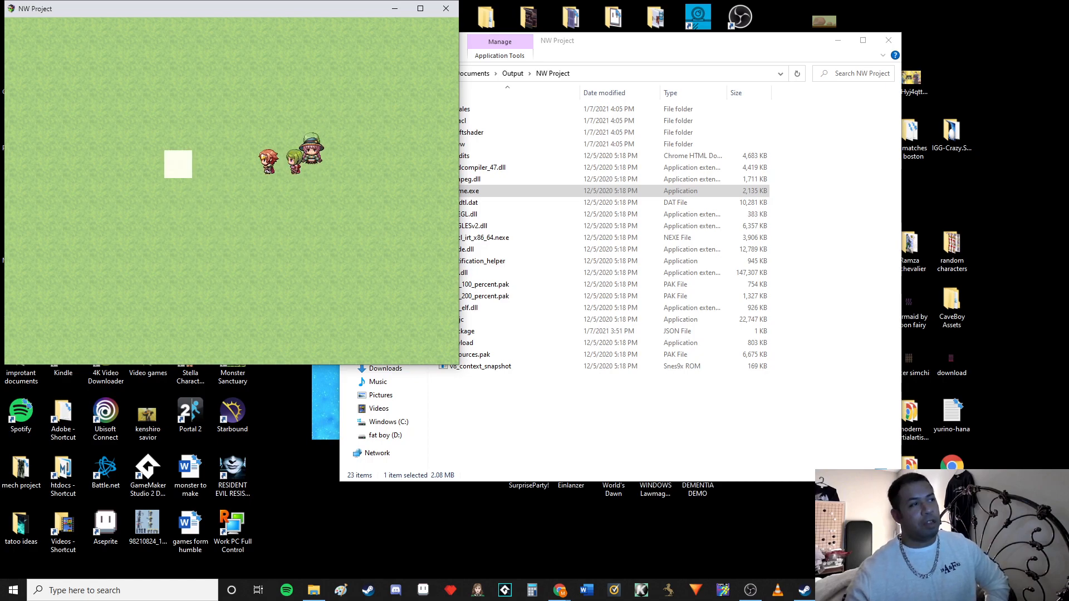
pyautogui.click(178, 137)
pyautogui.click(71, 137)
pyautogui.moveTo(71, 137)
pyautogui.mouseDown()
pyautogui.moveTo(125, 218)
pyautogui.moveTo(286, 164)
pyautogui.mouseUp()
pyautogui.press('Escape')
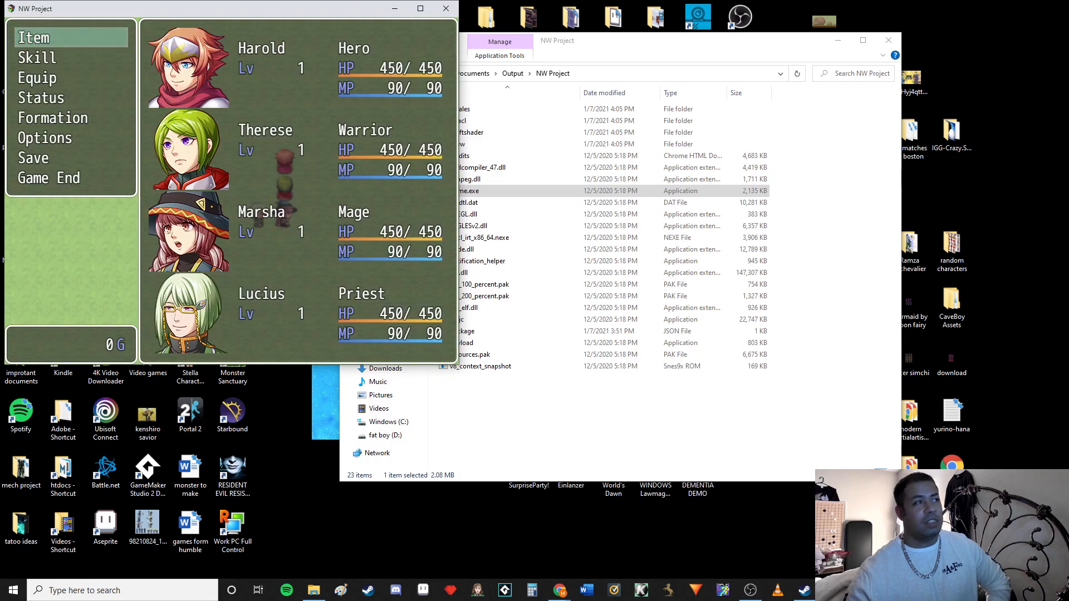
pyautogui.press('Escape')
pyautogui.click(205, 191)
pyautogui.click(178, 164)
pyautogui.click(178, 137)
pyautogui.click(285, 137)
pyautogui.click(285, 244)
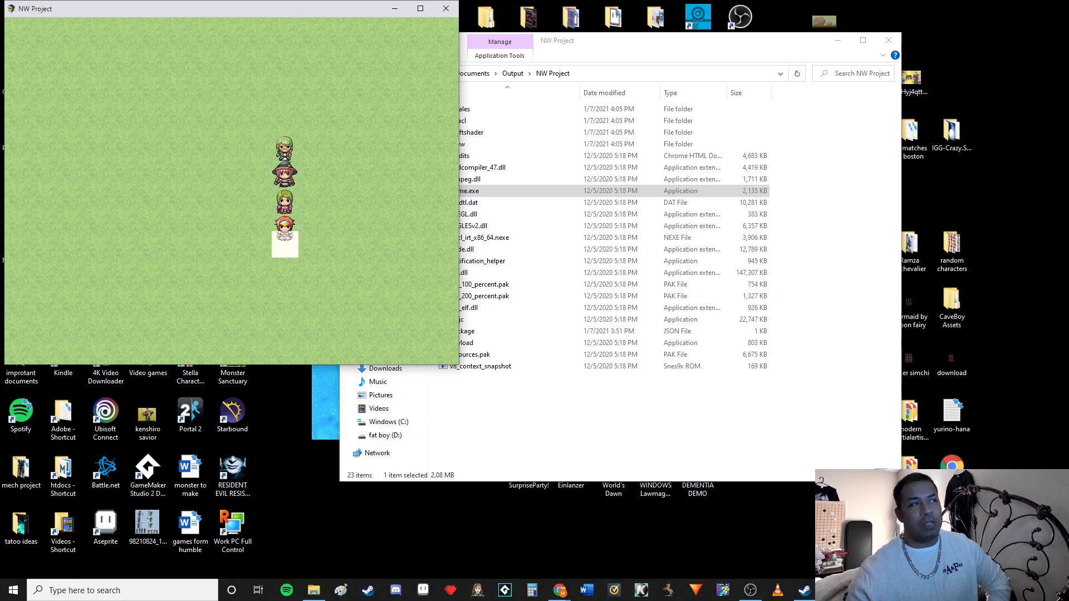
pyautogui.click(205, 271)
pyautogui.click(98, 191)
pyautogui.click(98, 165)
pyautogui.click(98, 137)
pyautogui.click(125, 164)
pyautogui.click(205, 164)
pyautogui.click(205, 191)
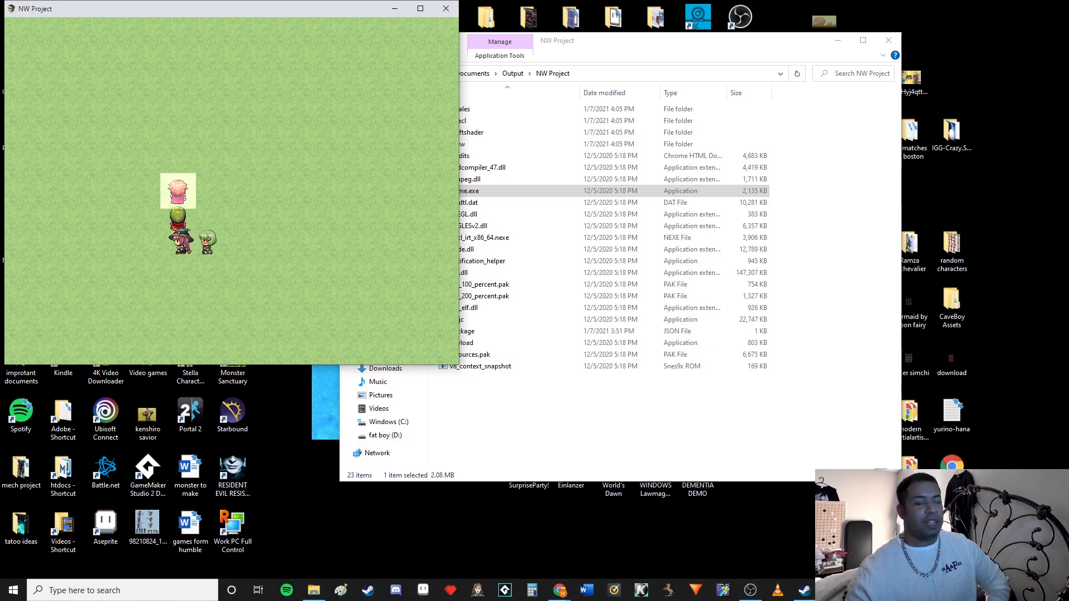
pyautogui.moveTo(205, 218); pyautogui.dragTo(125, 218)
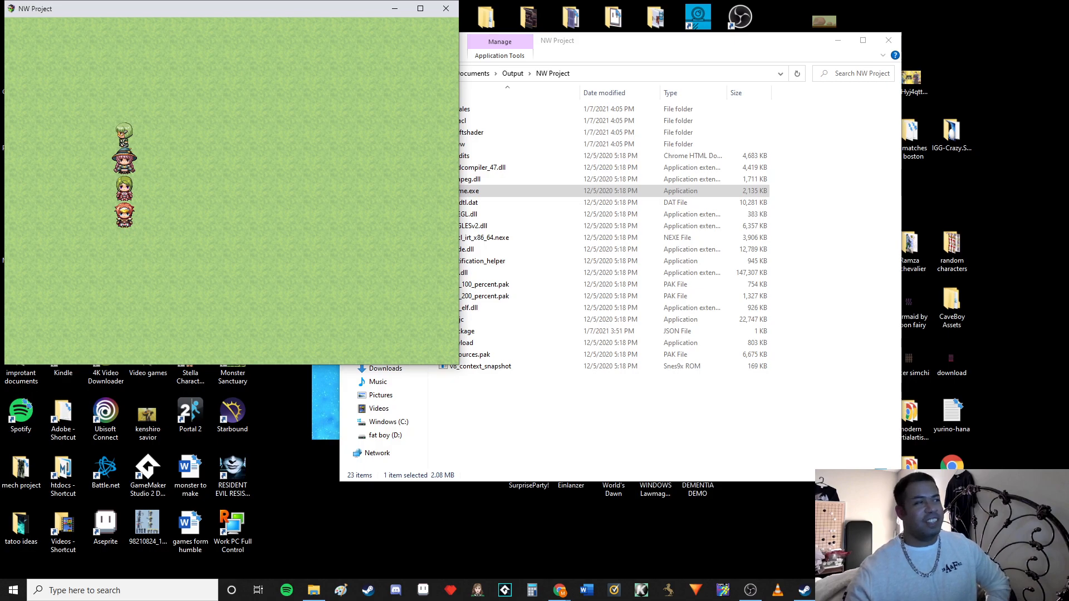
pyautogui.press('Right')
pyautogui.moveTo(205, 270); pyautogui.dragTo(97, 191)
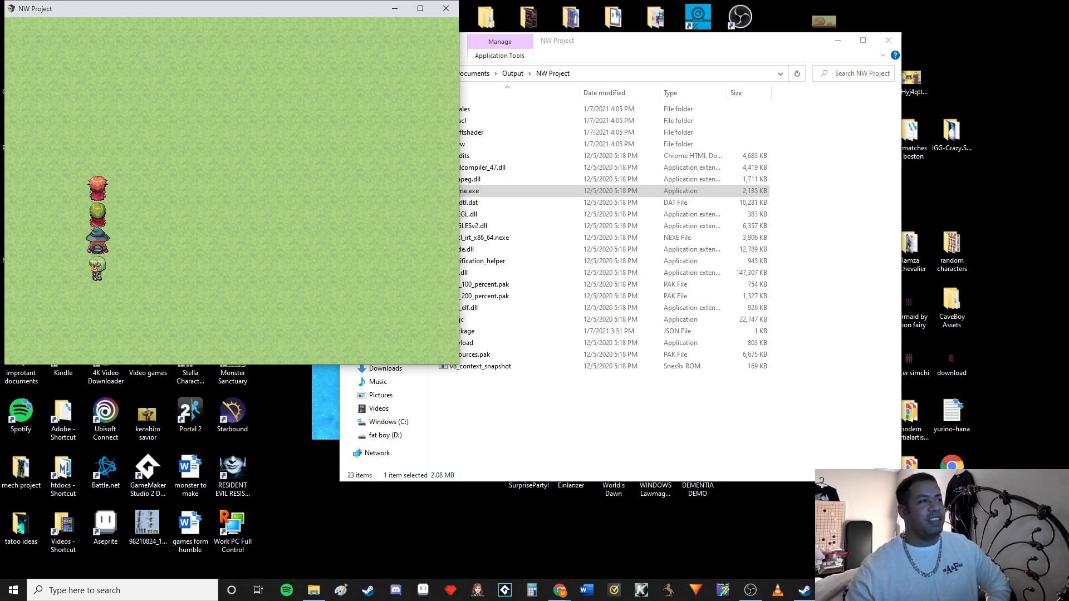
pyautogui.click(204, 191)
pyautogui.click(232, 217)
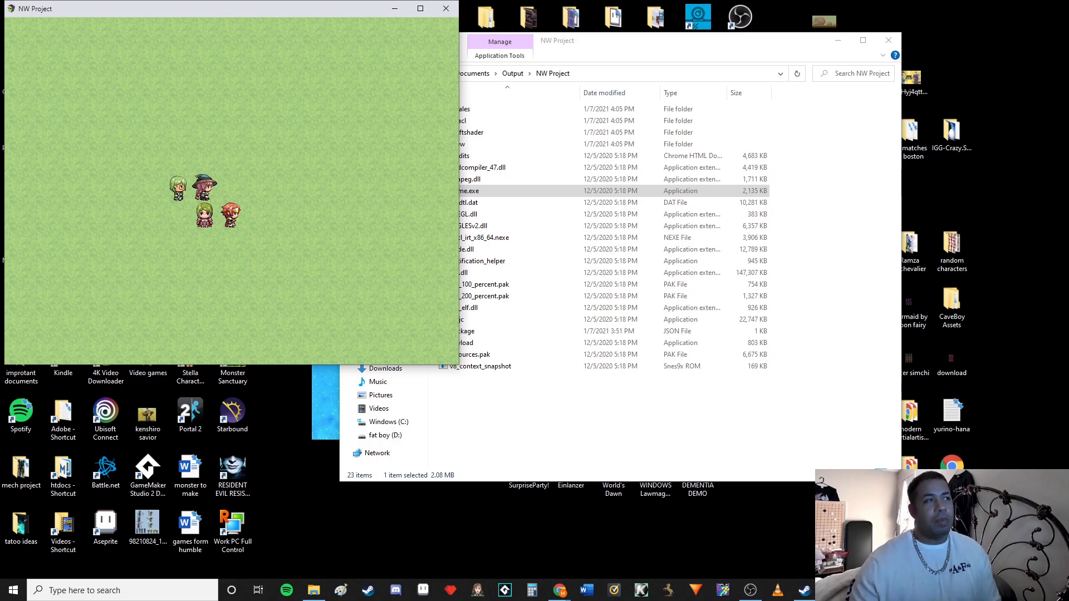
pyautogui.moveTo(831, 590)
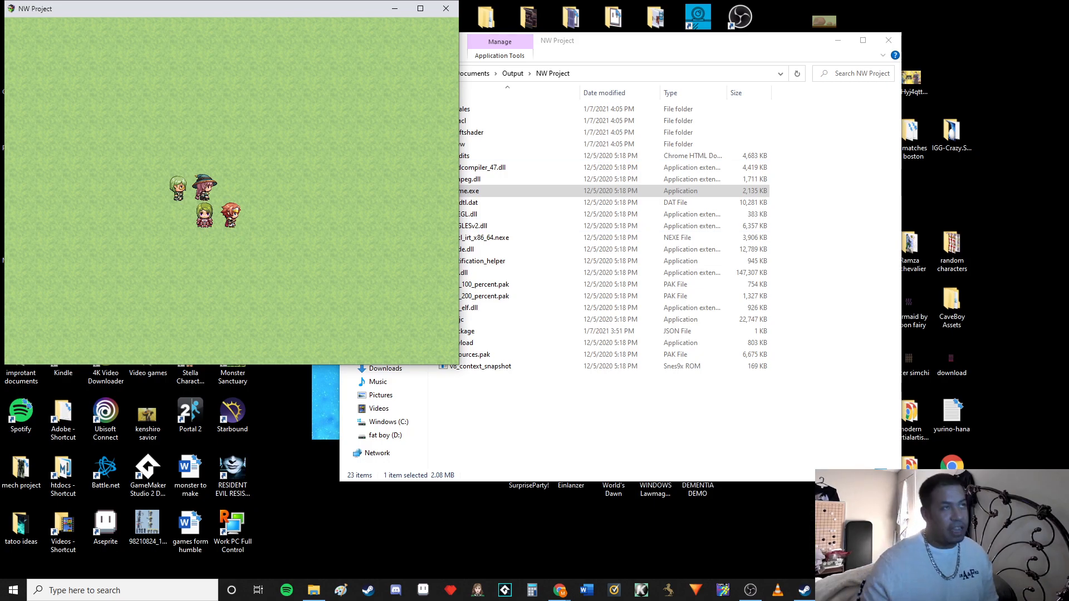
# Close the deployed game and its NW Project folder, and switch back to the RPG Maker MV editor
pyautogui.click(446, 9)
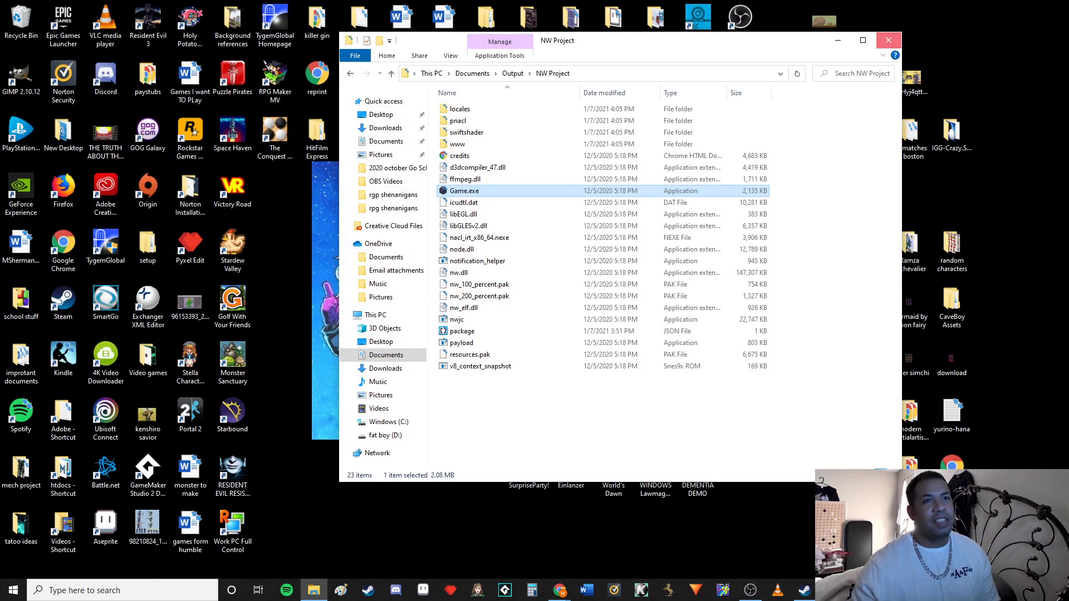
pyautogui.click(889, 40)
pyautogui.click(831, 590)
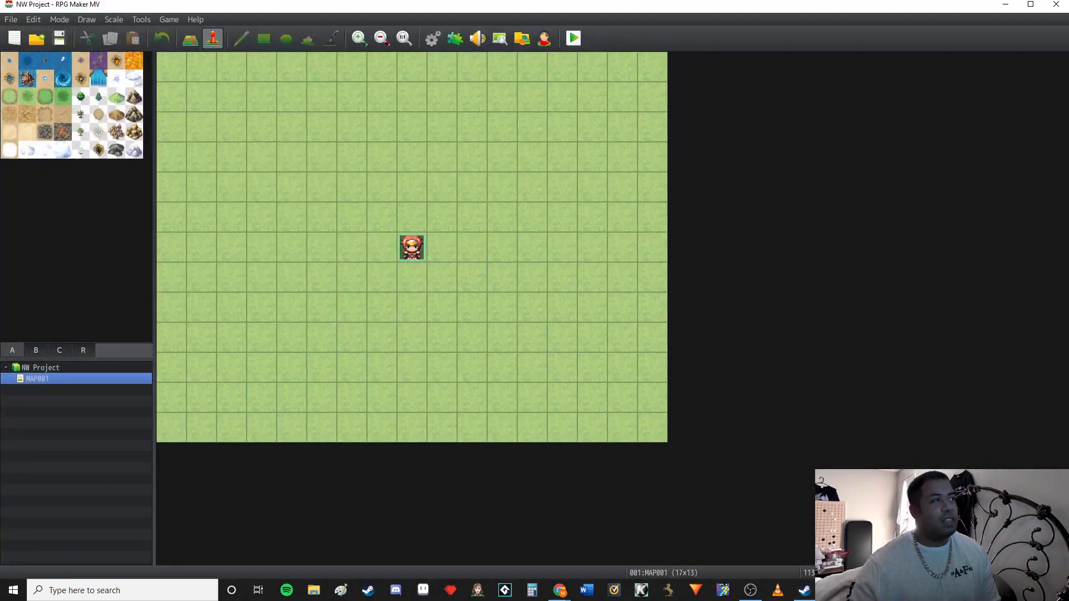
# Playtest NW Project and check the PixiJS version in the developer console, closing both windows and minimizing the editor when done
pyautogui.click(574, 38)
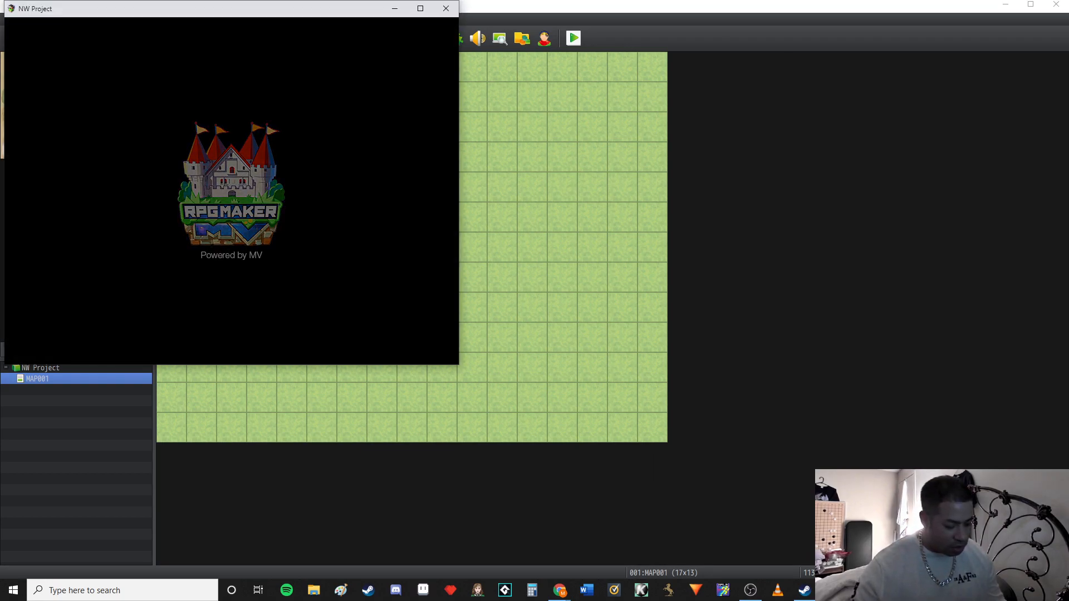
pyautogui.press('F8')
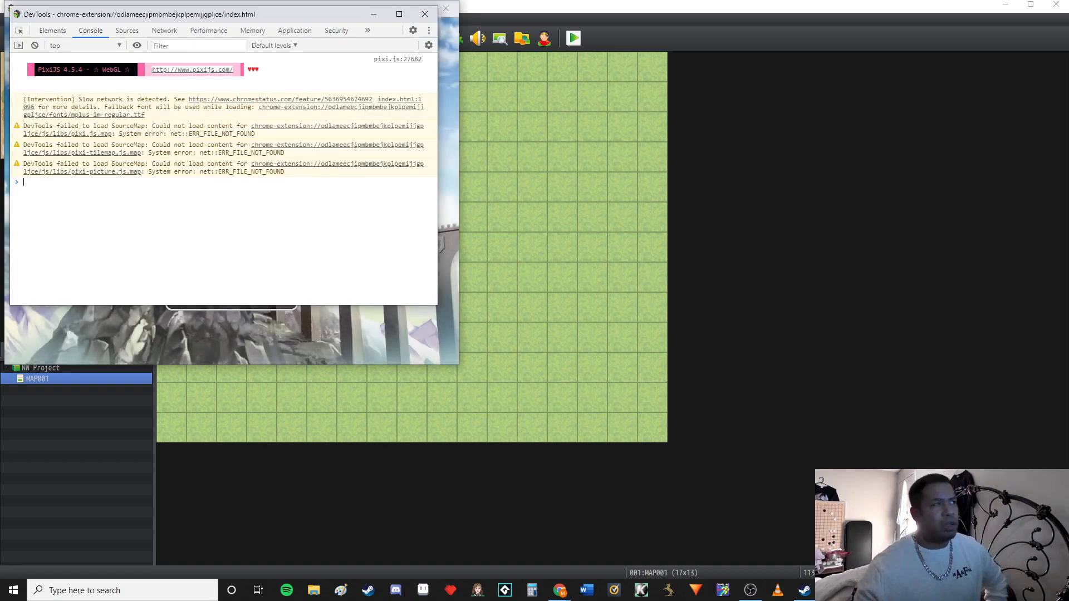
pyautogui.click(425, 14)
pyautogui.click(446, 9)
pyautogui.click(1006, 4)
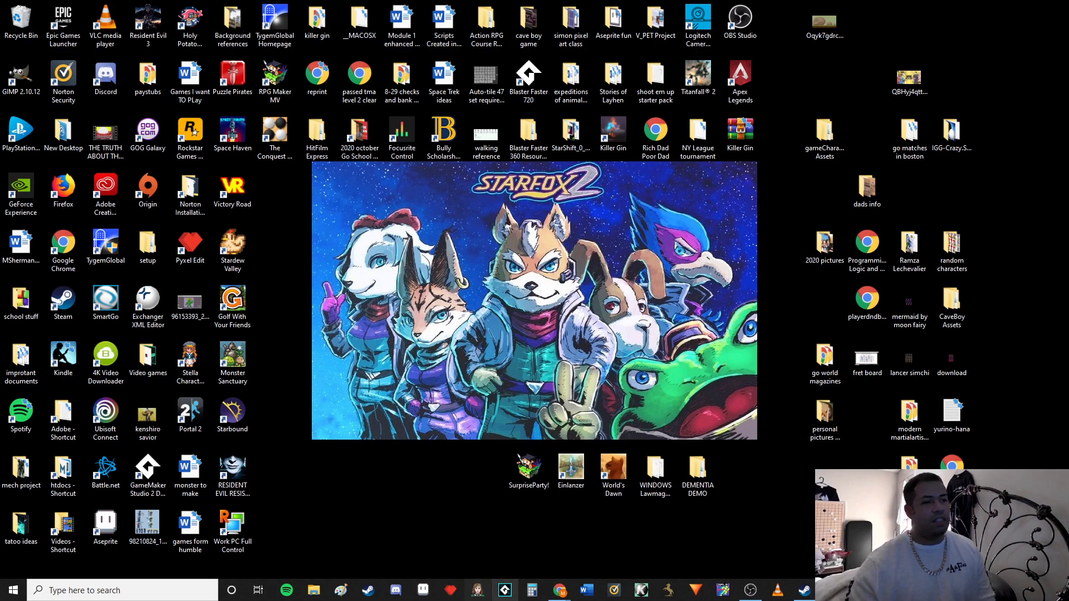
# Switch to Chrome and open the pixijs/pixi.js GitHub releases page from the "download pixi js" search results
pyautogui.moveTo(559, 591)
pyautogui.click(620, 534)
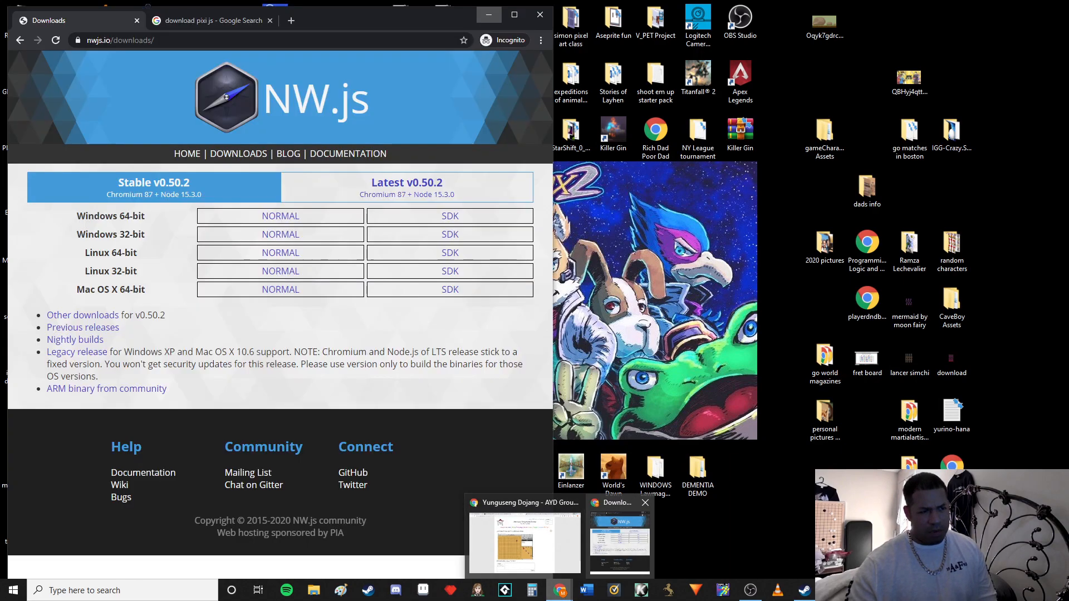
pyautogui.click(211, 20)
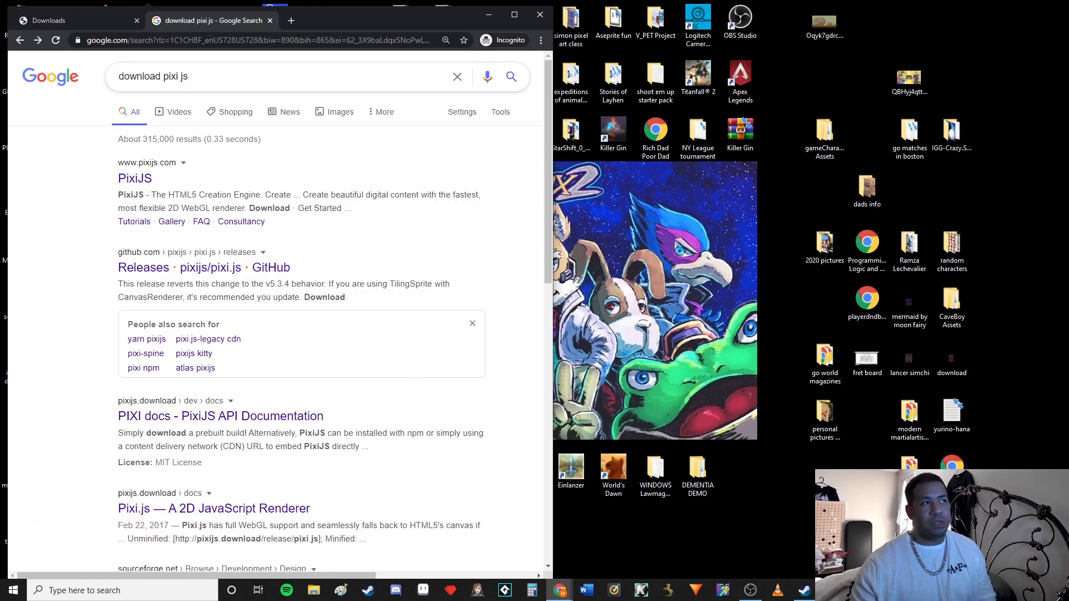
pyautogui.click(204, 267)
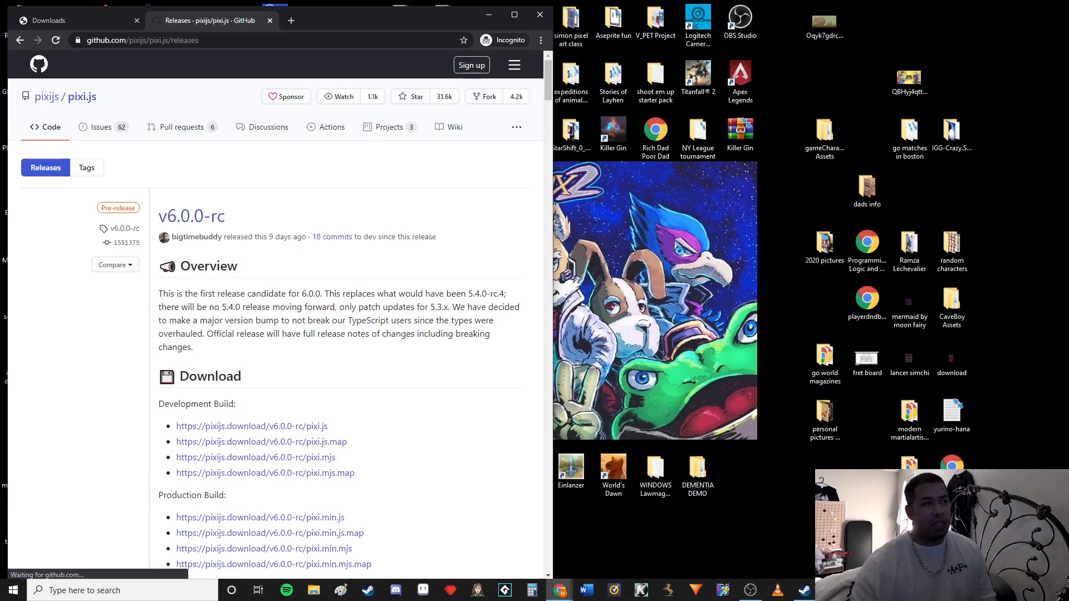
# Look through the first page of pixi.js releases for version 4 builds and their download links
pyautogui.scroll(-12, 276, 312)
pyautogui.scroll(5, 276, 312)
pyautogui.scroll(-20, 275, 311)
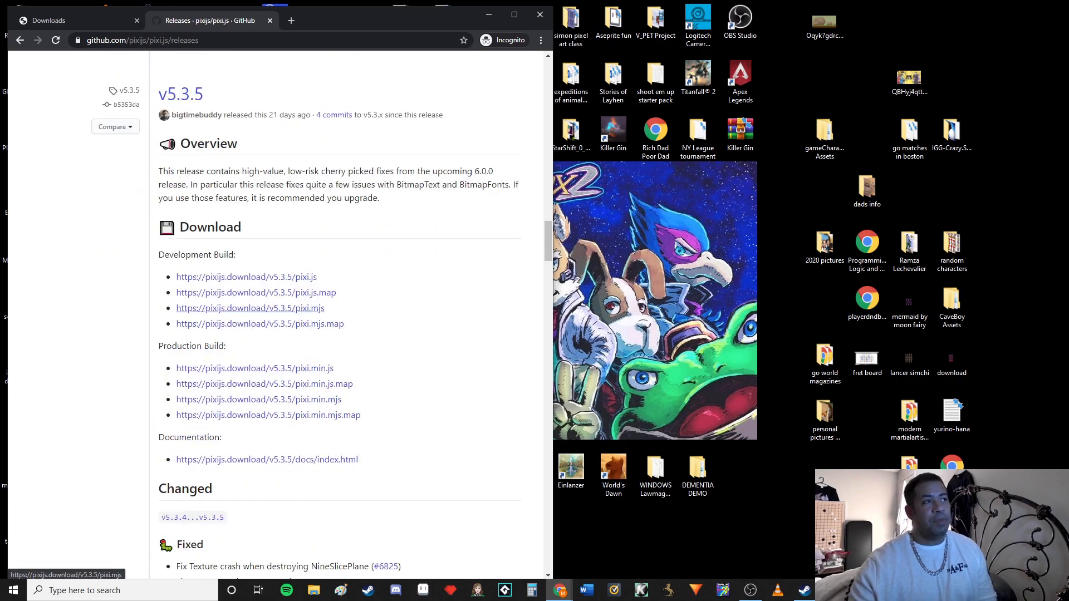
pyautogui.scroll(-15, 251, 308)
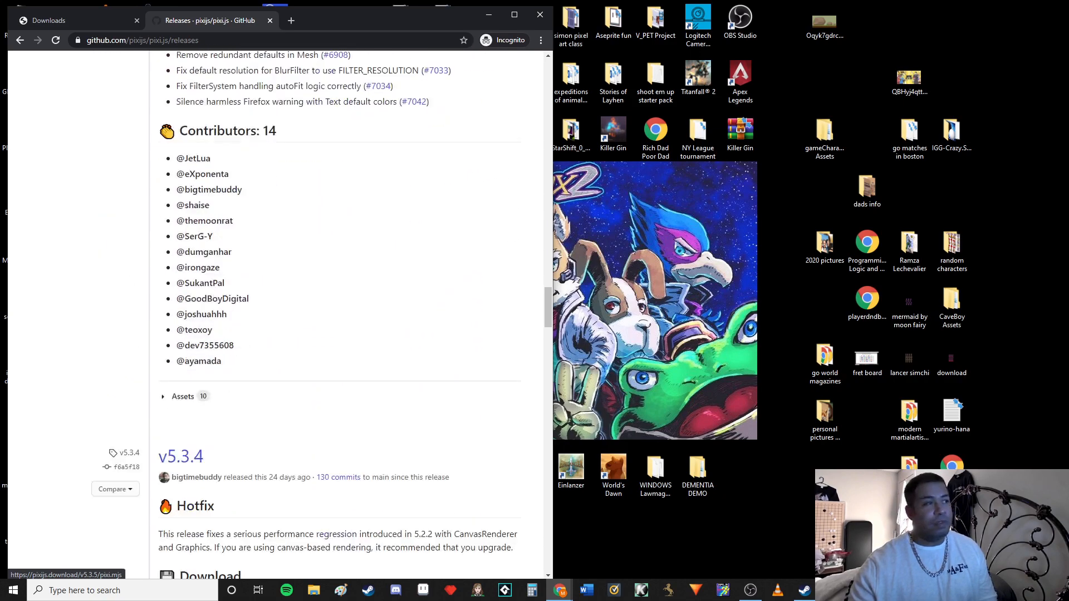
pyautogui.scroll(-20, 276, 312)
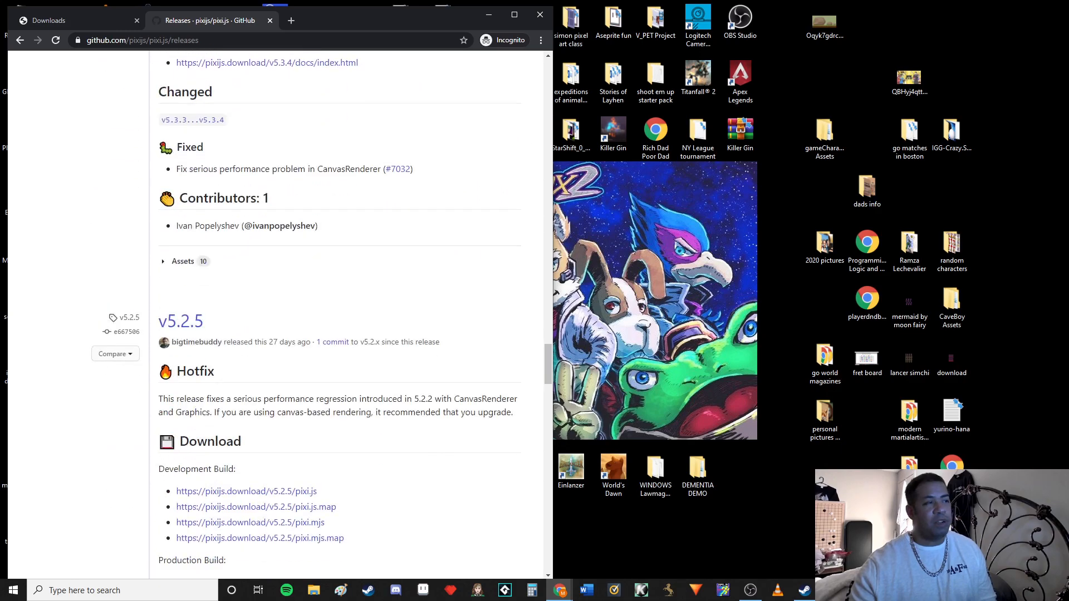
pyautogui.scroll(-18, 275, 311)
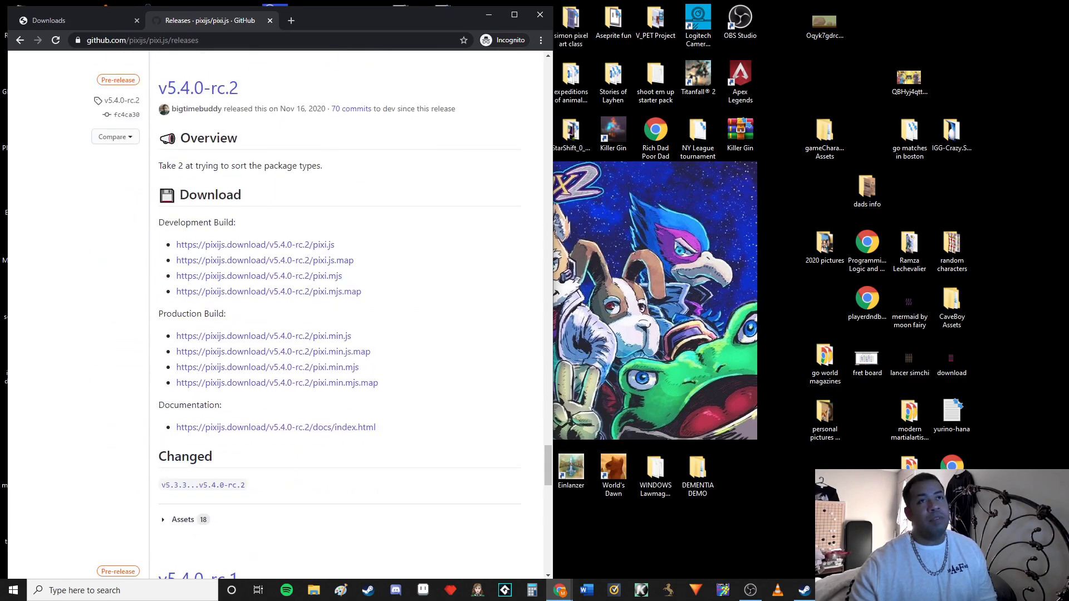
pyautogui.scroll(-10, 276, 312)
pyautogui.scroll(4, 275, 312)
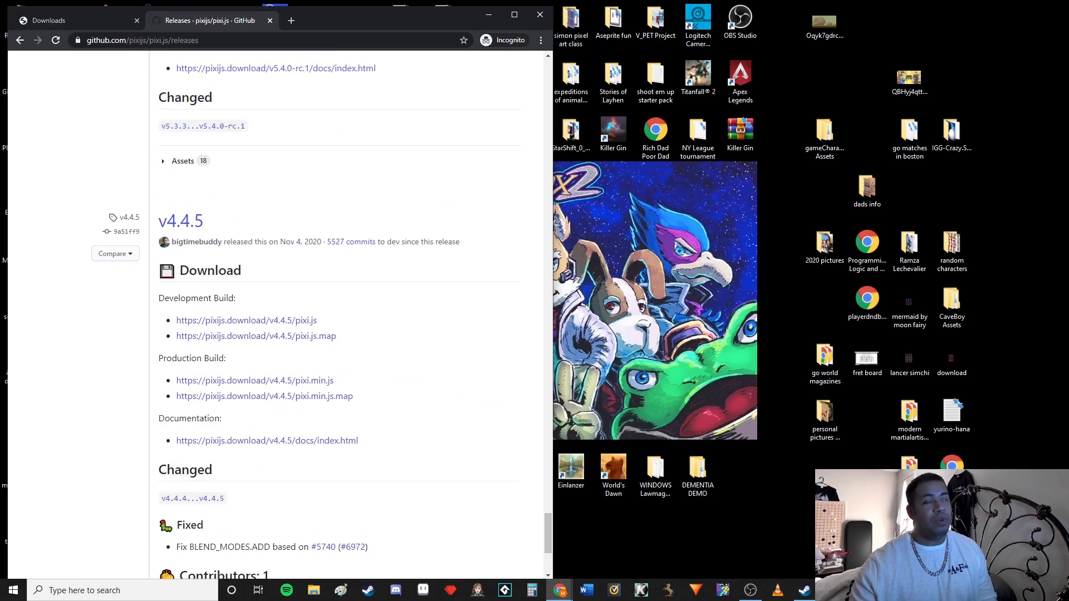
pyautogui.scroll(10, 276, 312)
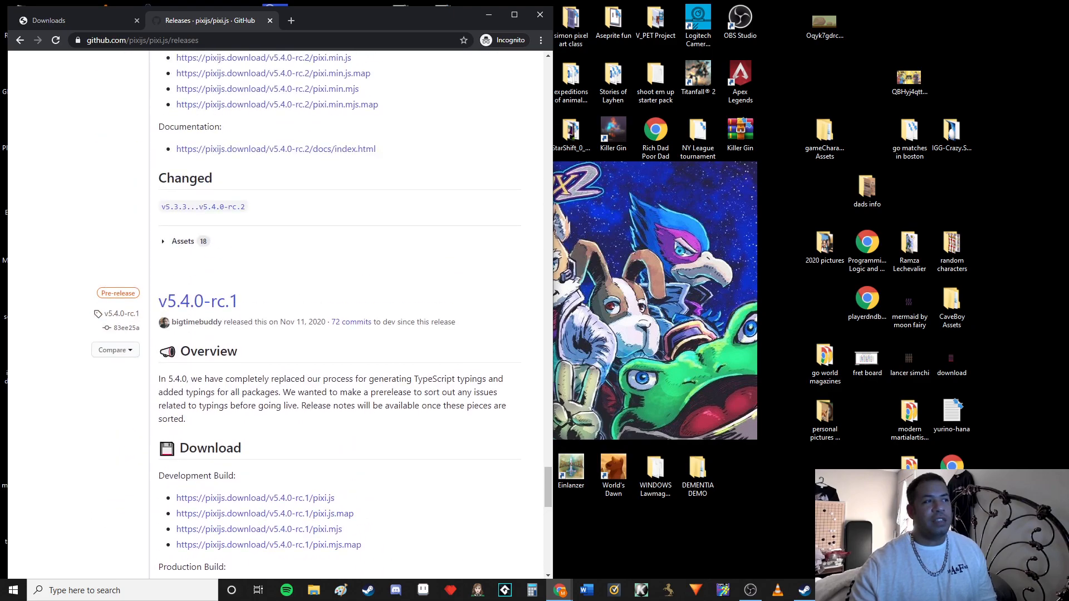
pyautogui.scroll(-11, 275, 312)
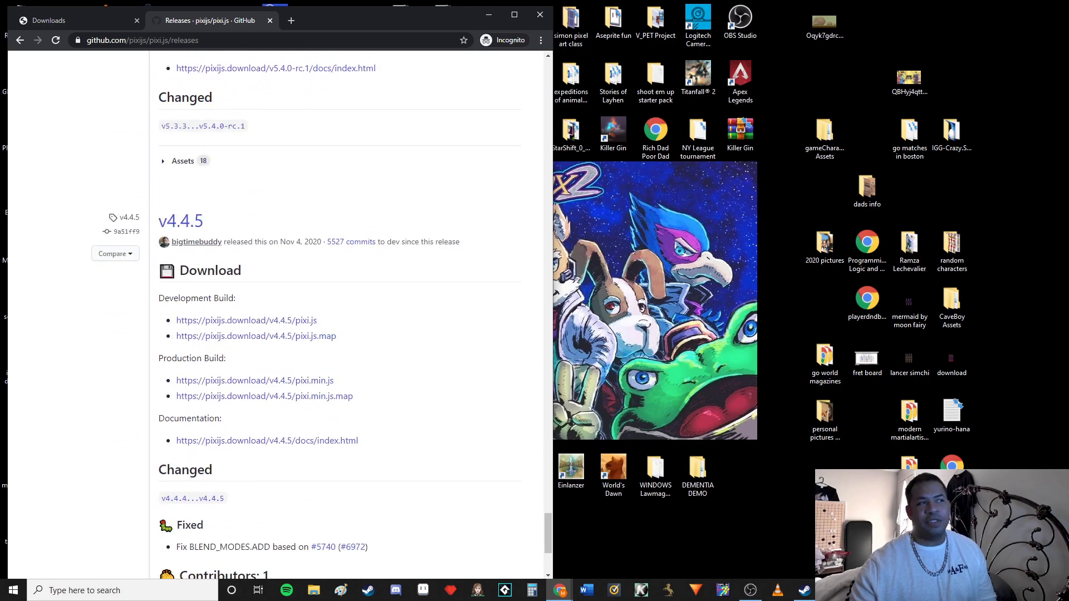
pyautogui.moveTo(196, 241)
pyautogui.scroll(-4, 276, 312)
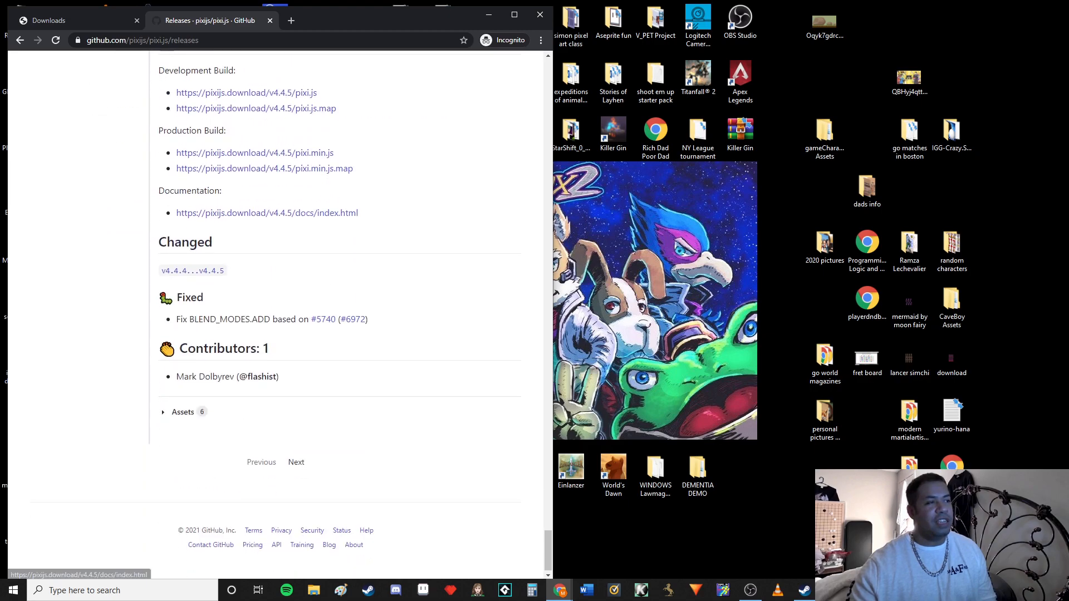
# Go to the next page of pixi.js releases, find and highlight the v4.8.9 heading, and minimize the browser
pyautogui.click(296, 462)
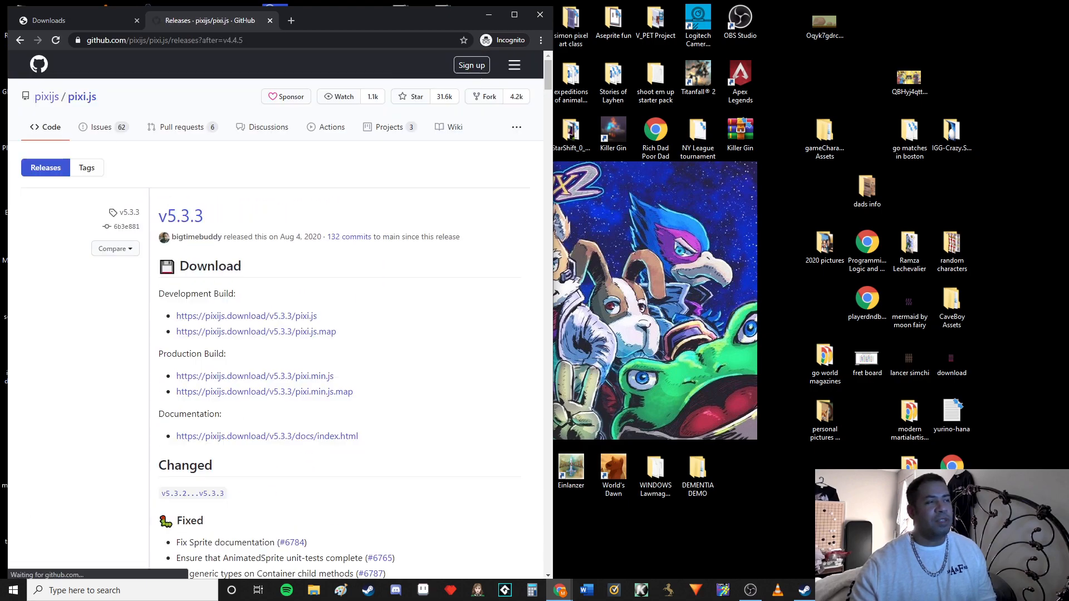
pyautogui.scroll(-6, 275, 312)
pyautogui.scroll(-13, 275, 312)
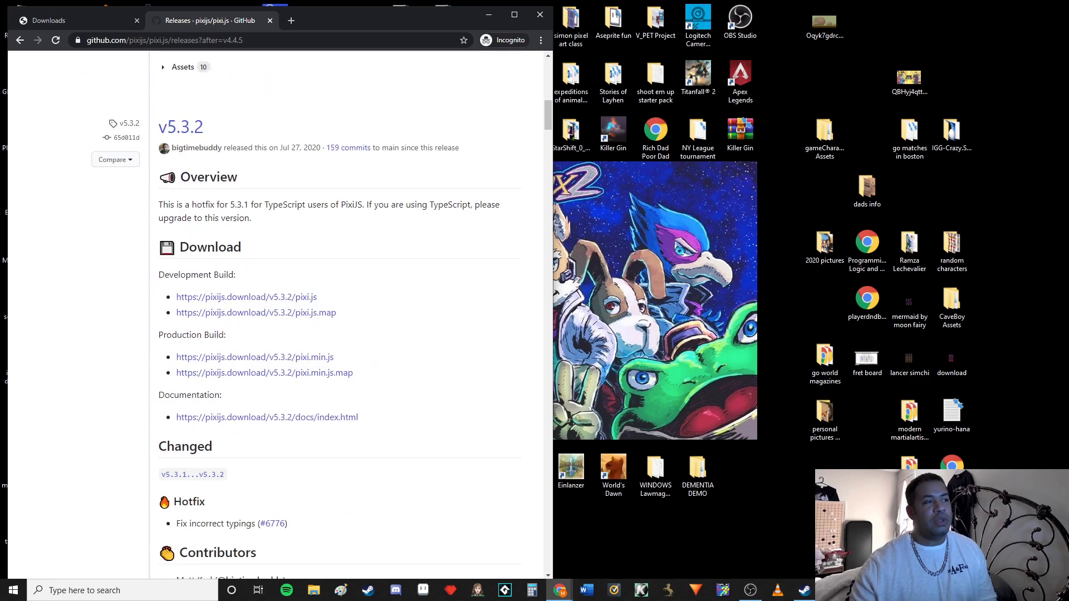
pyautogui.scroll(-20, 276, 312)
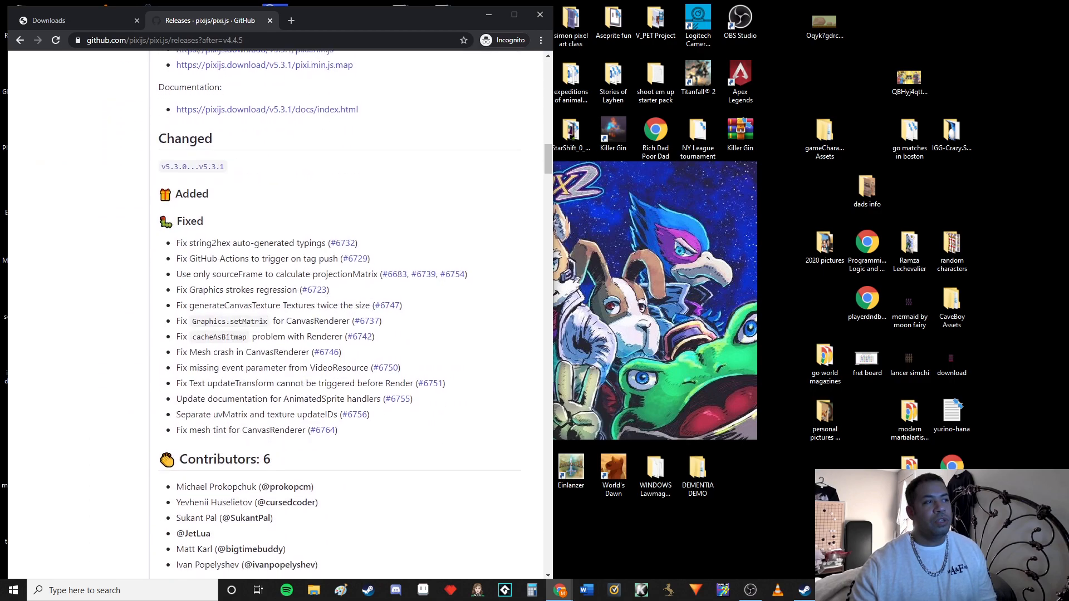
pyautogui.scroll(-20, 276, 312)
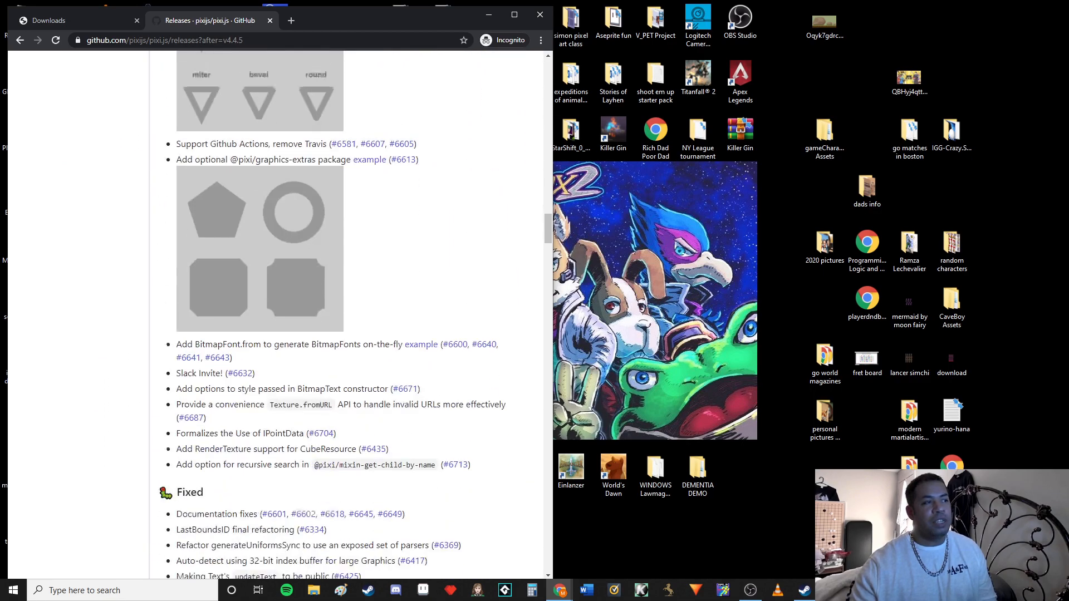
pyautogui.scroll(-17, 276, 312)
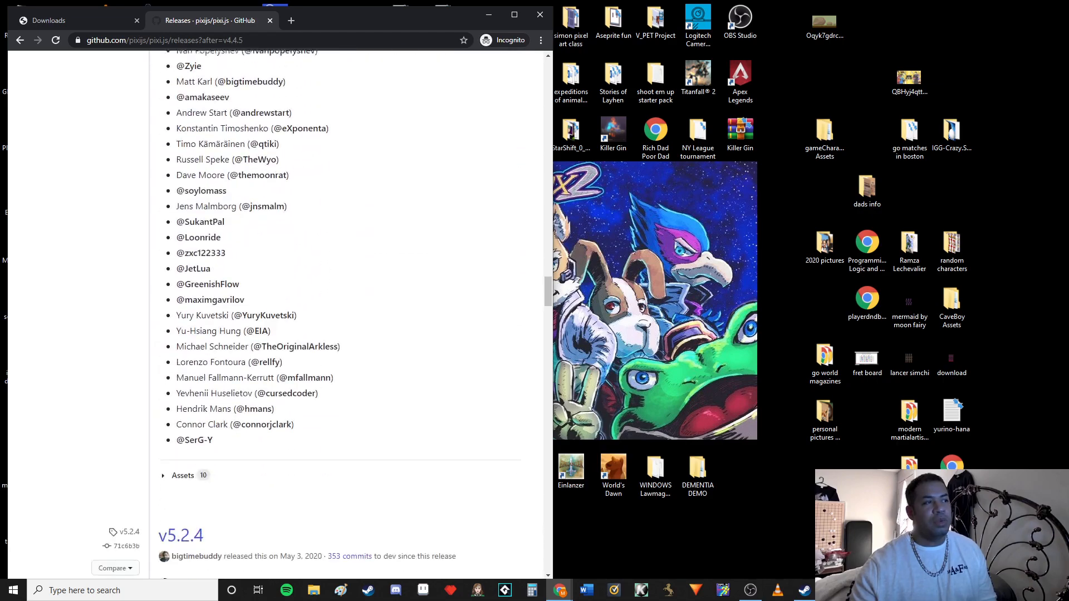
pyautogui.scroll(-20, 276, 312)
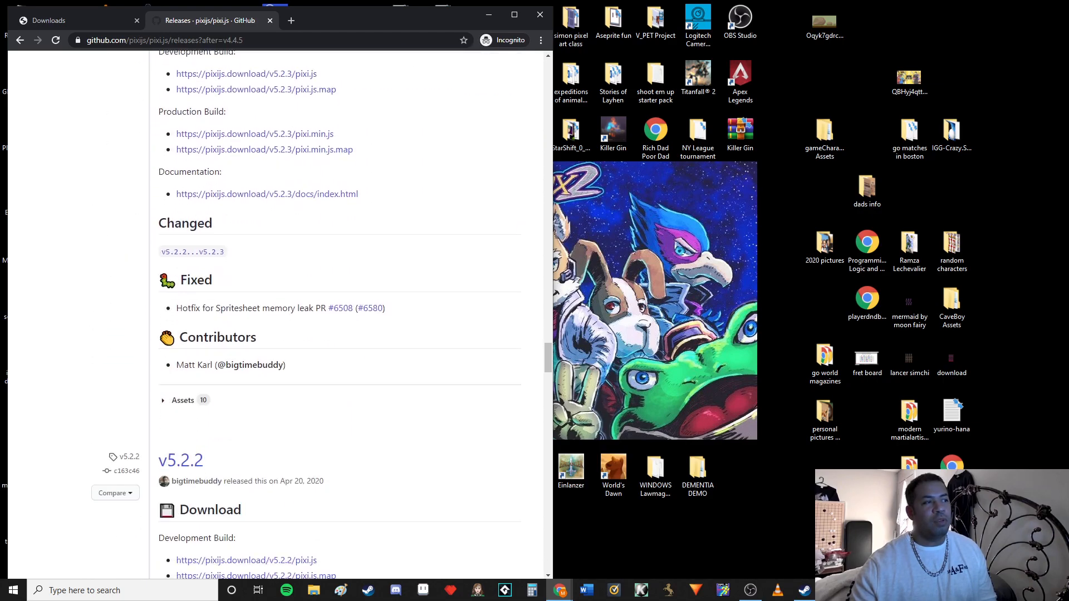
pyautogui.scroll(-20, 276, 312)
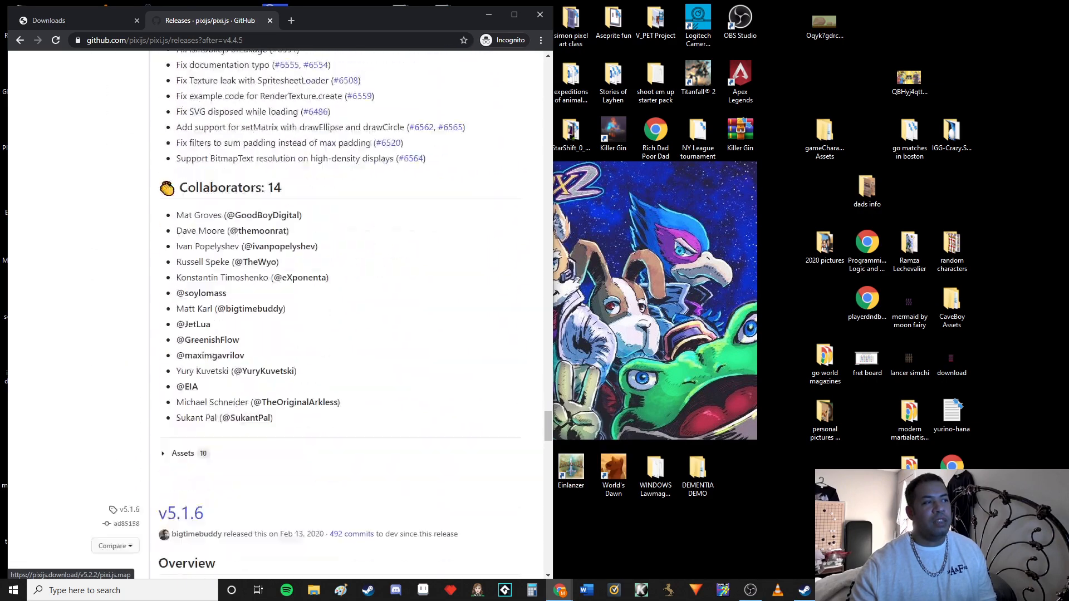
pyautogui.scroll(-20, 276, 312)
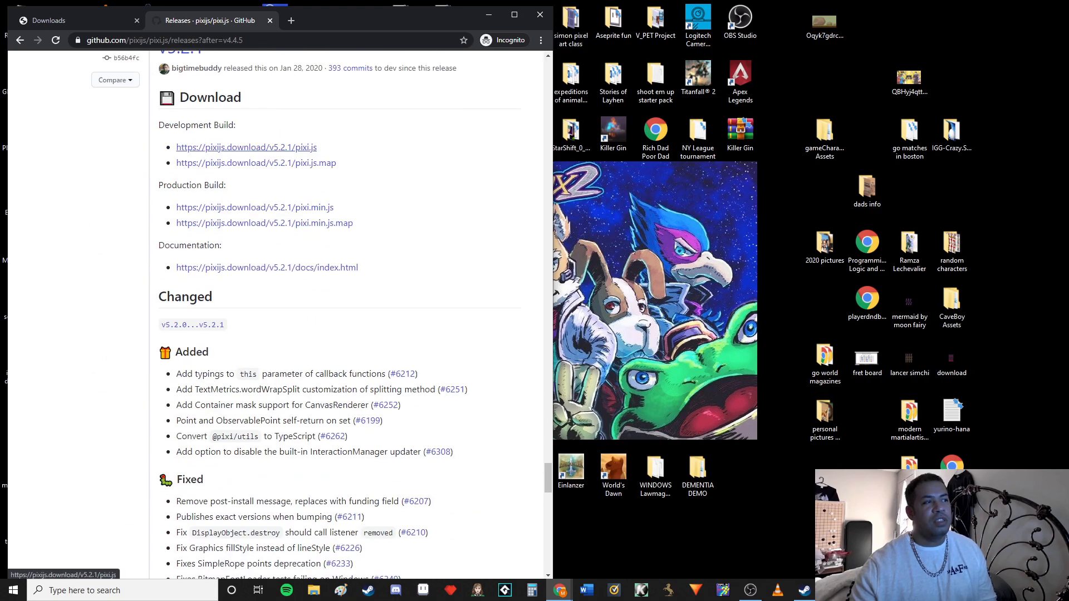
pyautogui.scroll(-7, 276, 312)
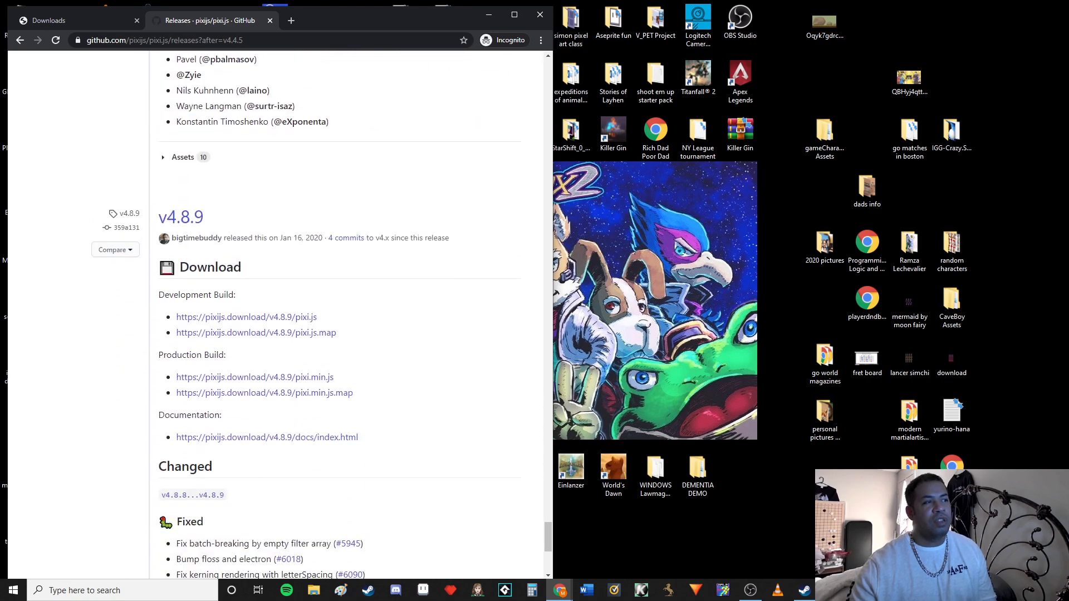
pyautogui.moveTo(205, 217); pyautogui.dragTo(160, 218)
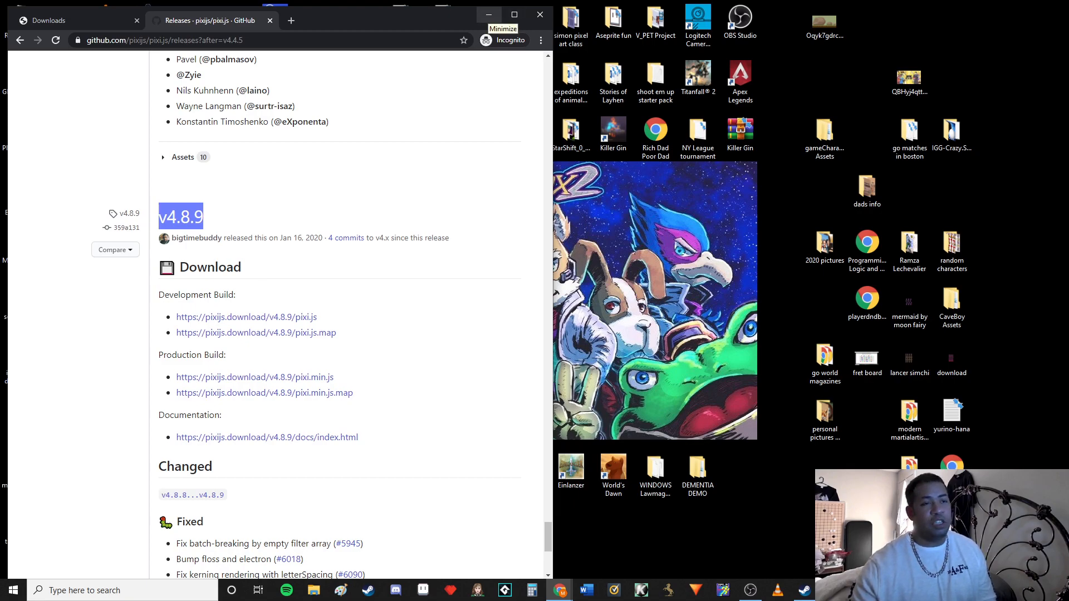
pyautogui.click(489, 15)
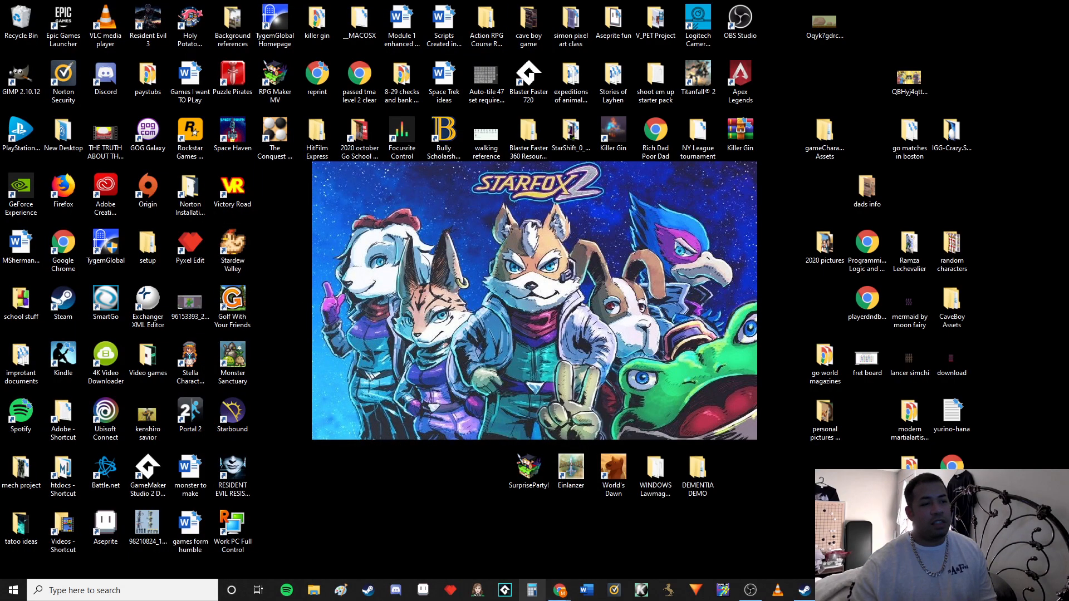
# Switch to Steam and browse RPG Maker MV's local files from its properties, closing the properties dialog when done
pyautogui.click(804, 591)
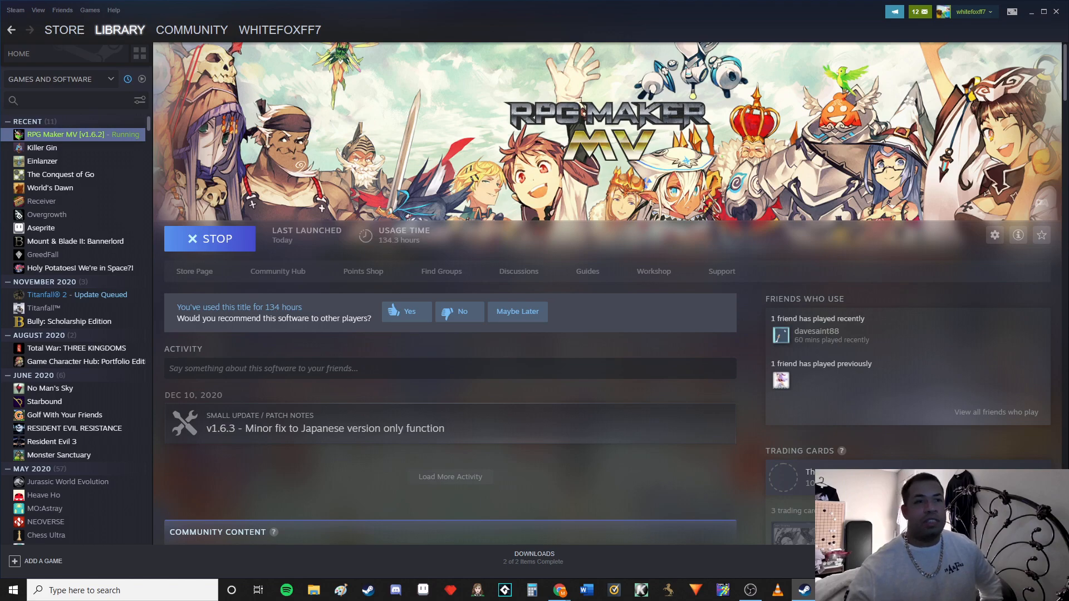
pyautogui.rightClick(96, 135)
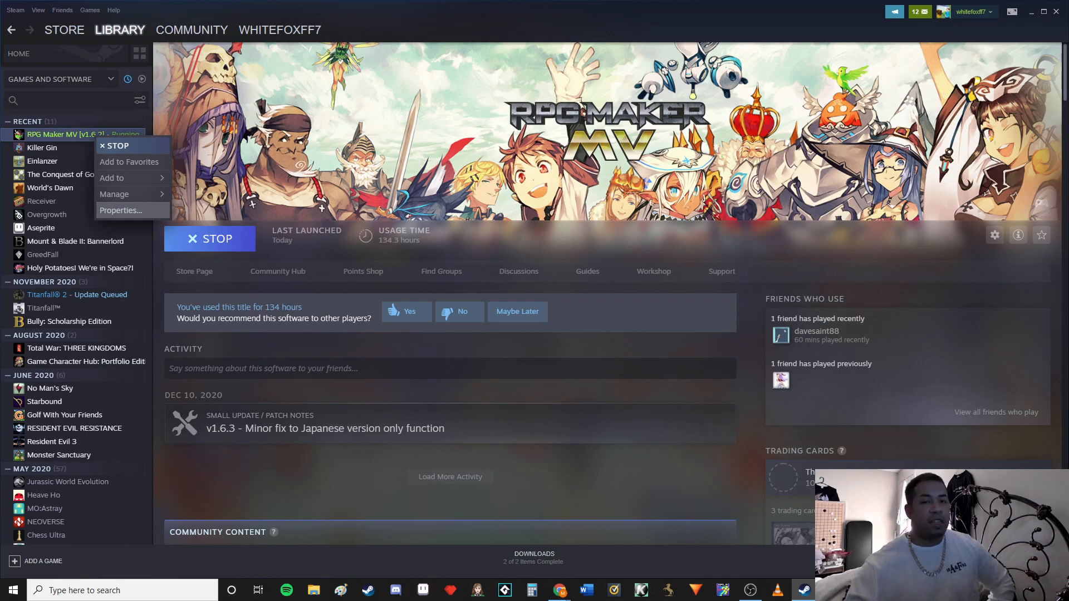
pyautogui.click(120, 211)
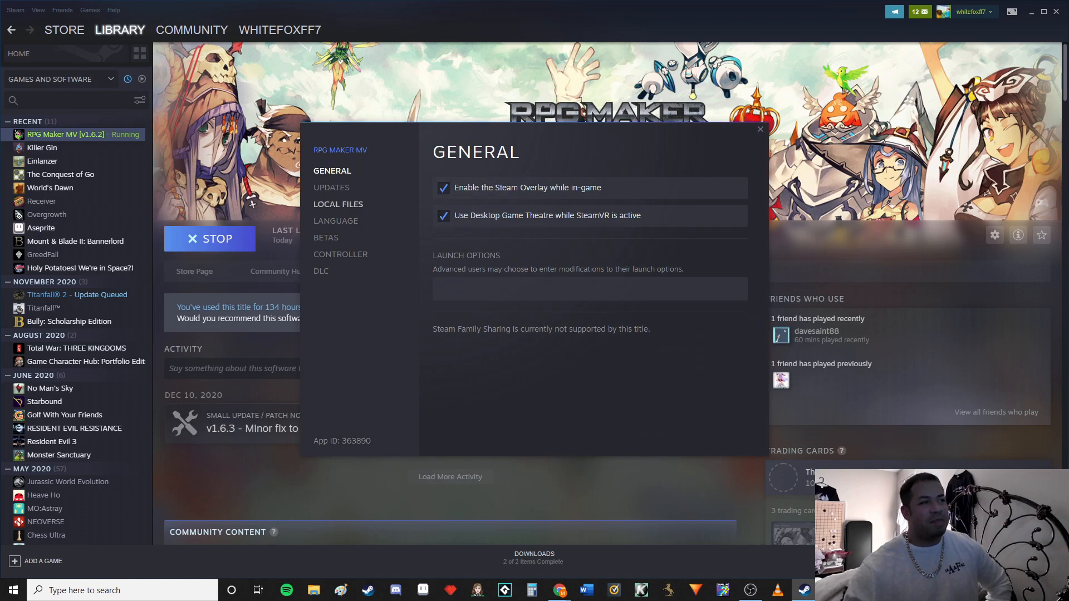
pyautogui.click(338, 204)
pyautogui.click(675, 187)
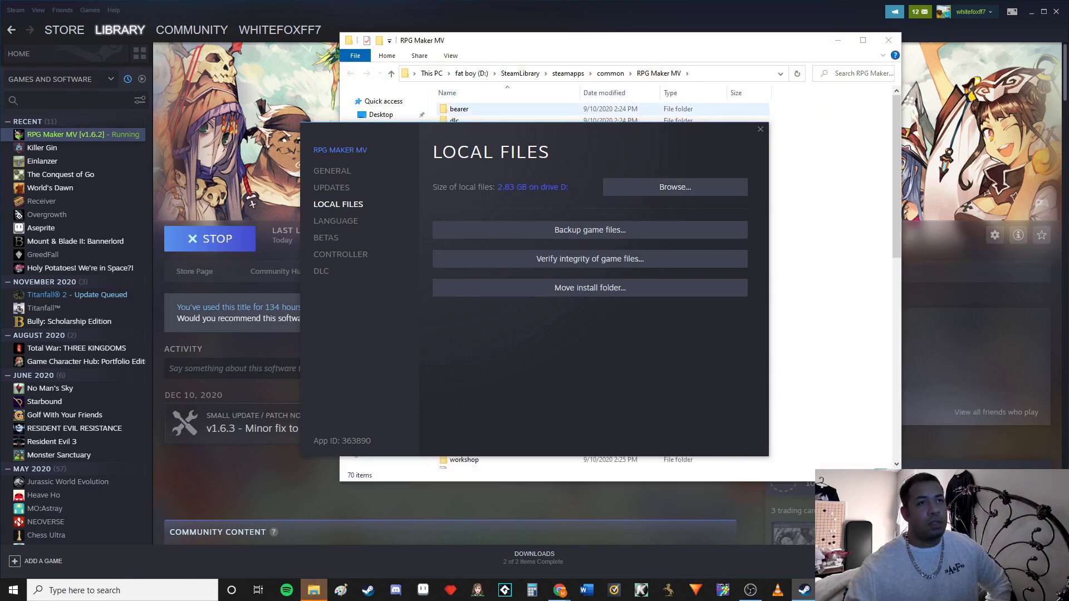
pyautogui.click(761, 129)
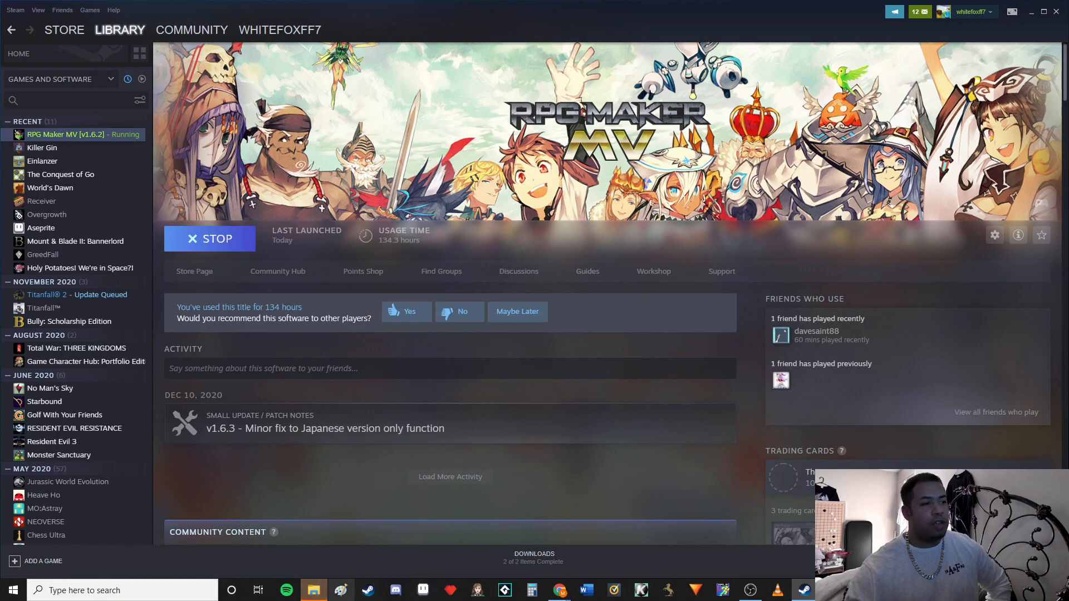
# Open the nwjs-win folder in the RPG Maker MV install directory and move all its contents to the Recycle Bin
pyautogui.click(313, 591)
pyautogui.doubleClick(464, 225)
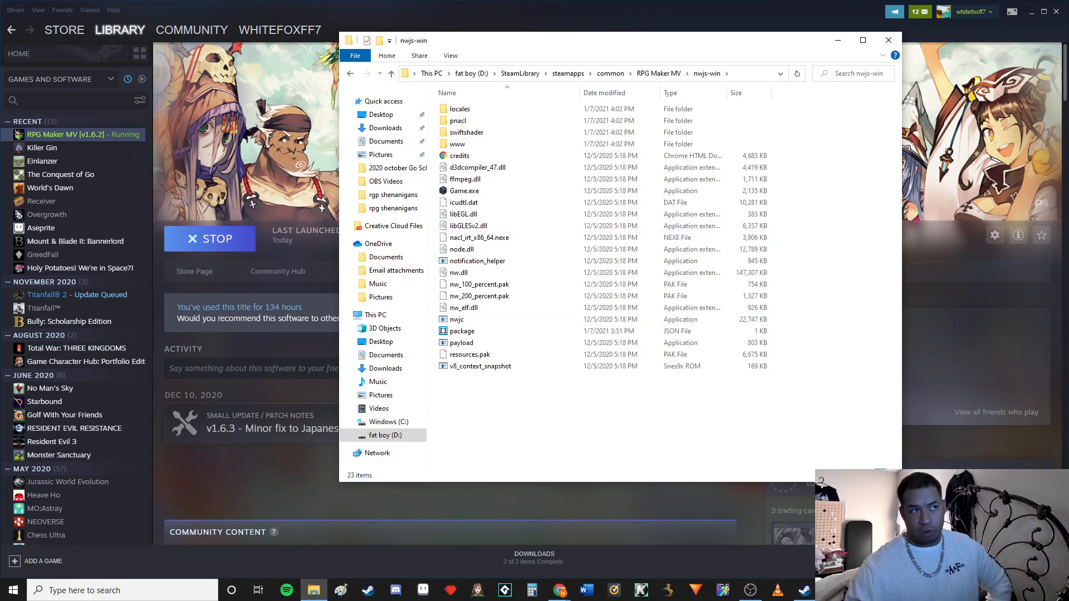
pyautogui.click(1031, 11)
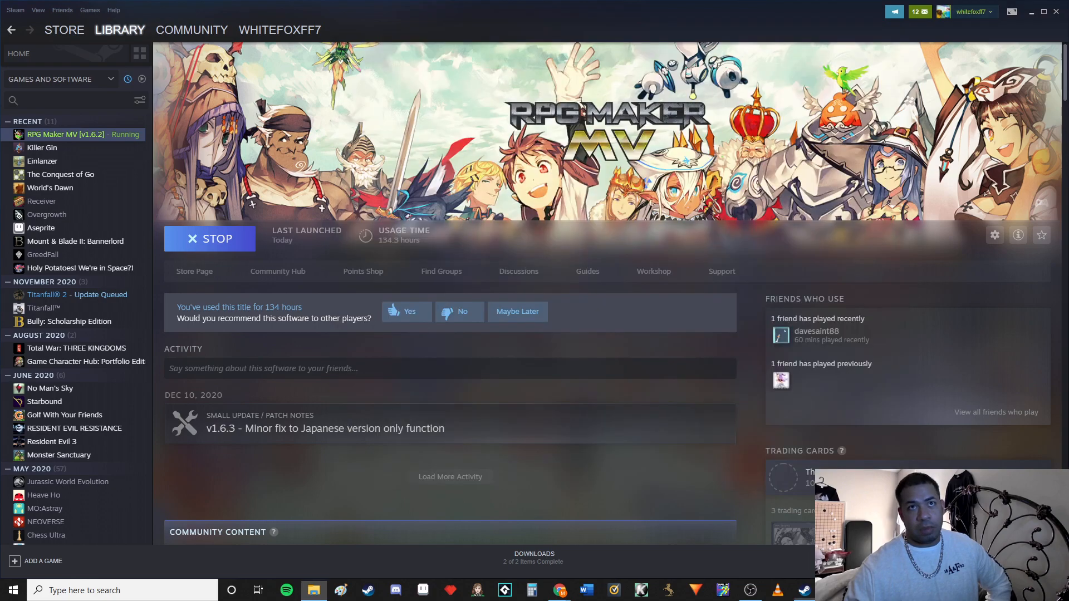
pyautogui.hotkey('ctrl', 'a')
pyautogui.moveTo(460, 109); pyautogui.dragTo(24, 27)
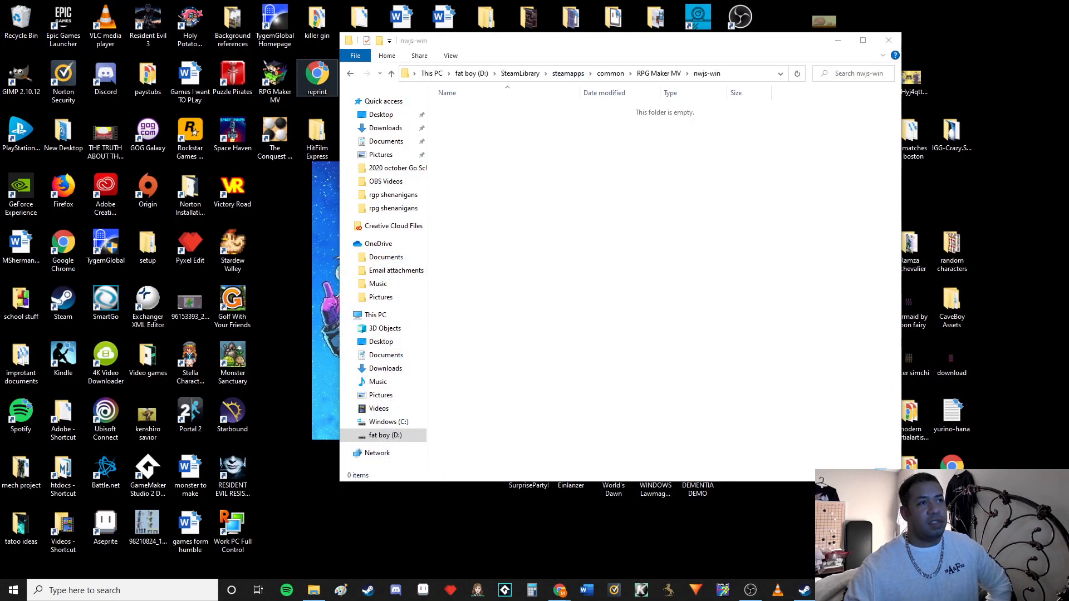
# Move all contents of the nwjs-win-test folder to the Recycle Bin and return to the RPG Maker MV folder
pyautogui.click(350, 74)
pyautogui.doubleClick(475, 238)
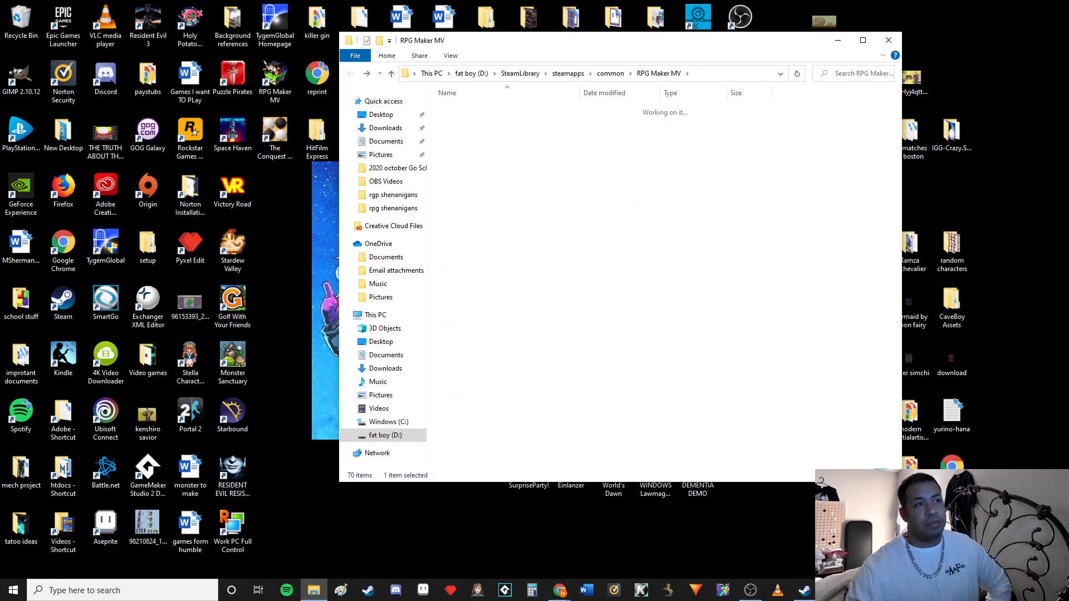
pyautogui.hotkey('ctrl', 'a')
pyautogui.moveTo(479, 365); pyautogui.dragTo(25, 25)
pyautogui.hotkey('alt', 'Left')
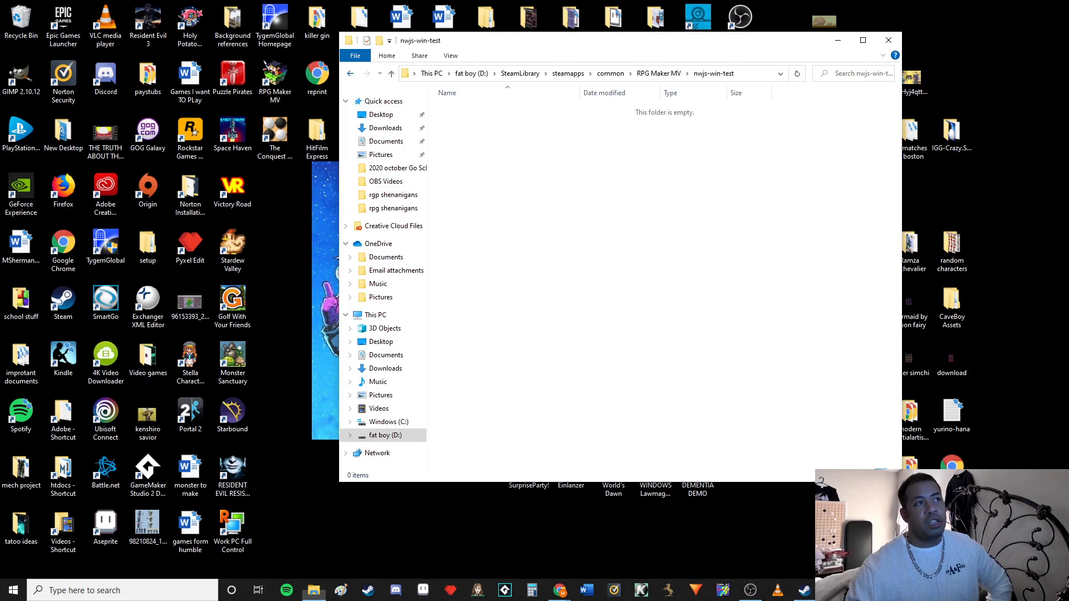
# Check the contents of the nwjs-win and nwjs-win-test folders, returning to the RPG Maker MV folder after each
pyautogui.doubleClick(474, 226)
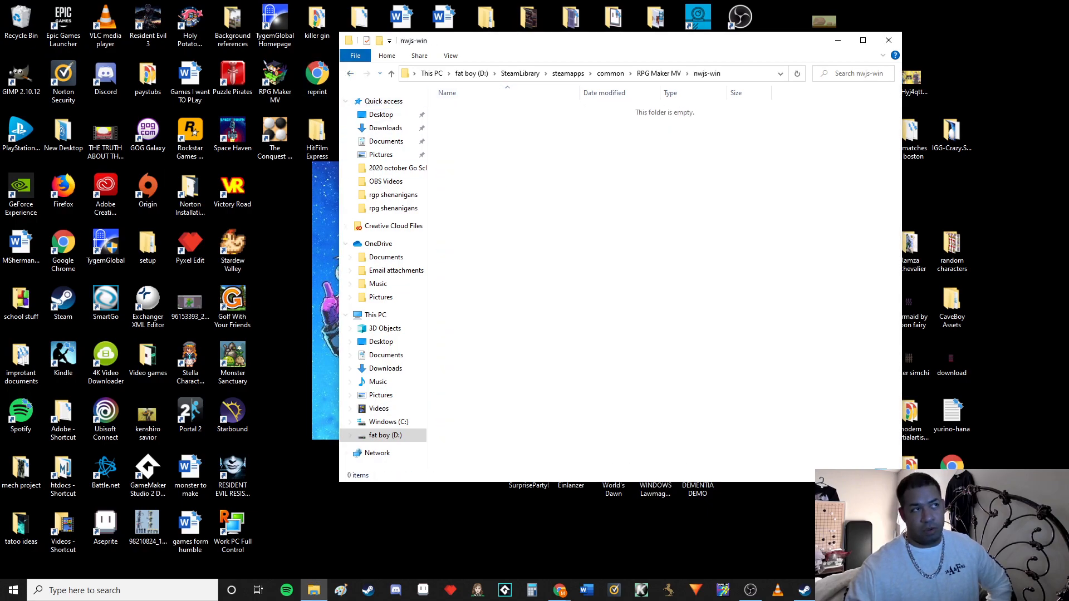
pyautogui.click(350, 73)
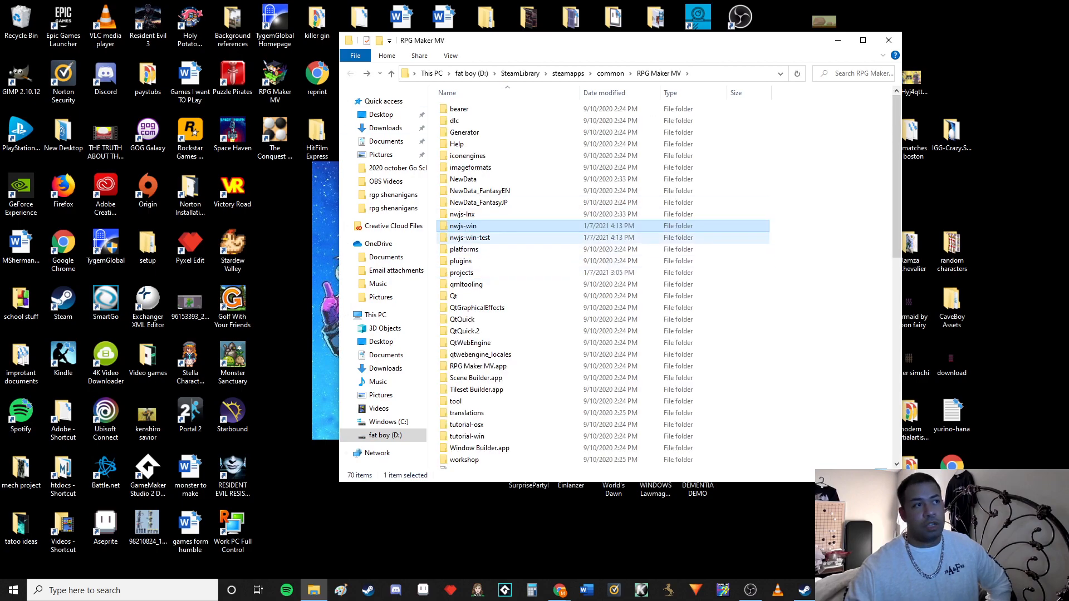
pyautogui.doubleClick(473, 238)
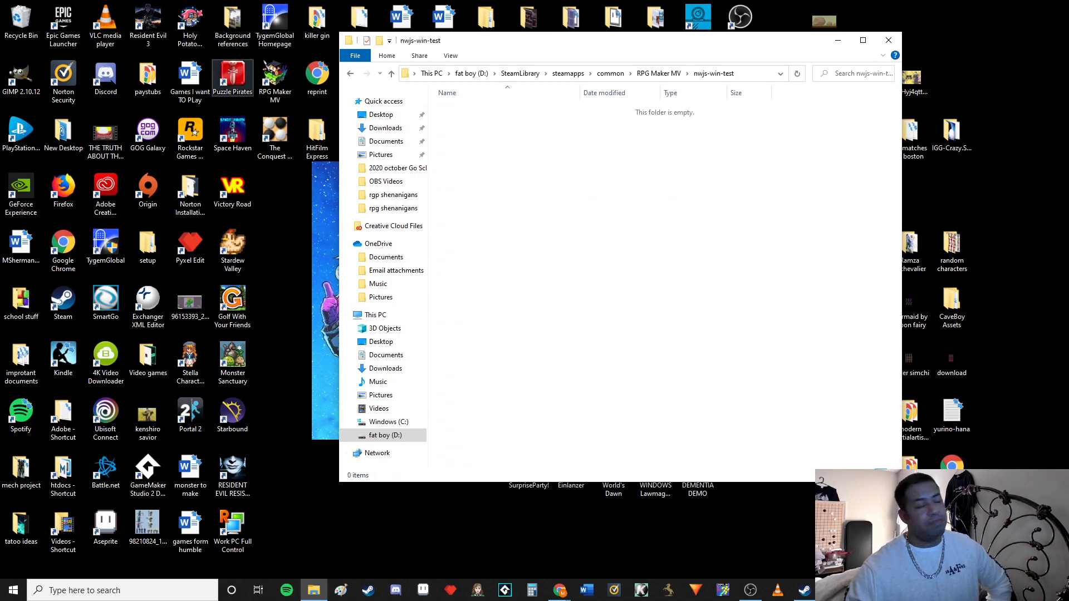
pyautogui.click(350, 73)
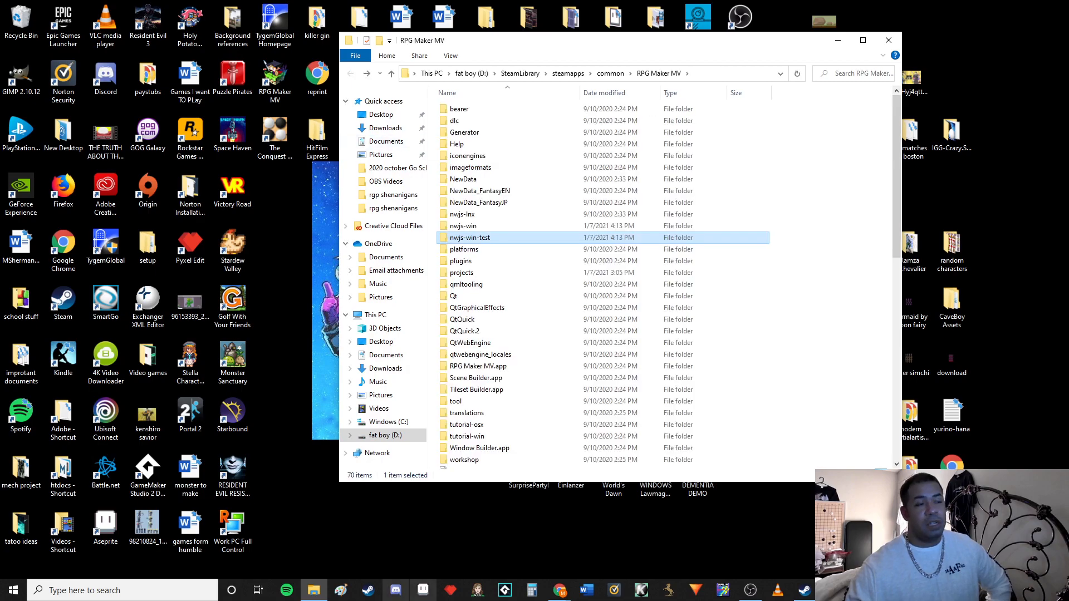
# Switch to Steam and verify the integrity of RPG Maker MV's local files, closing the validation and properties dialogs when done
pyautogui.click(804, 590)
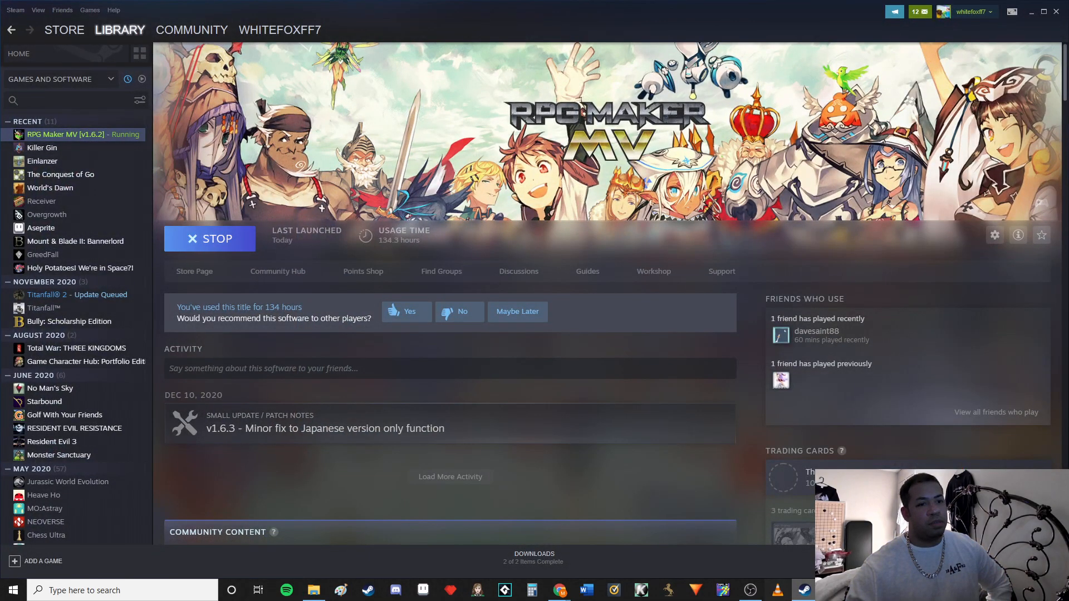
pyautogui.click(832, 590)
pyautogui.click(805, 590)
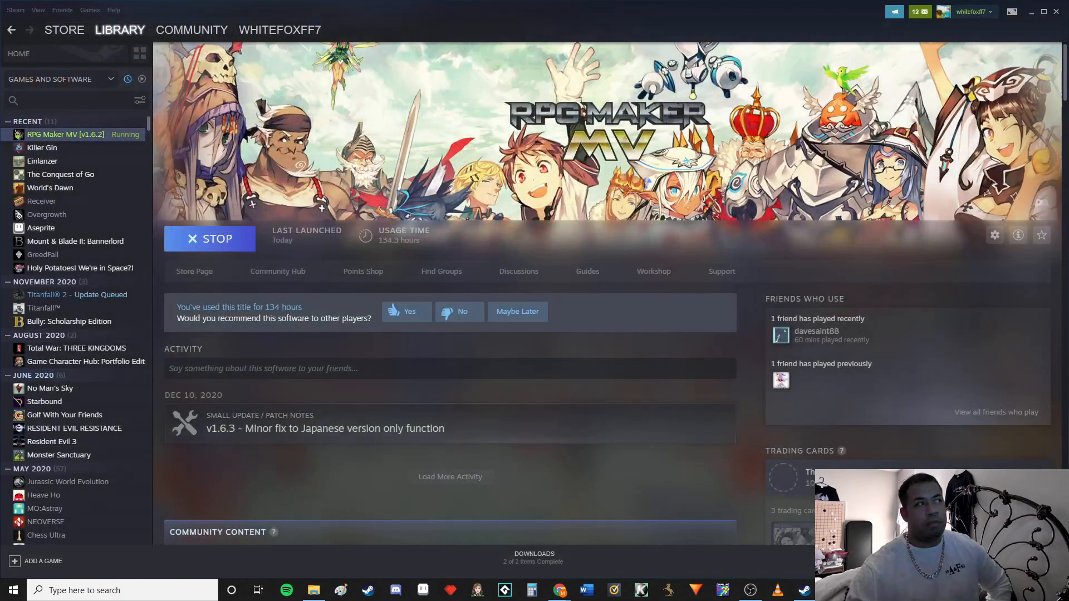
pyautogui.rightClick(57, 134)
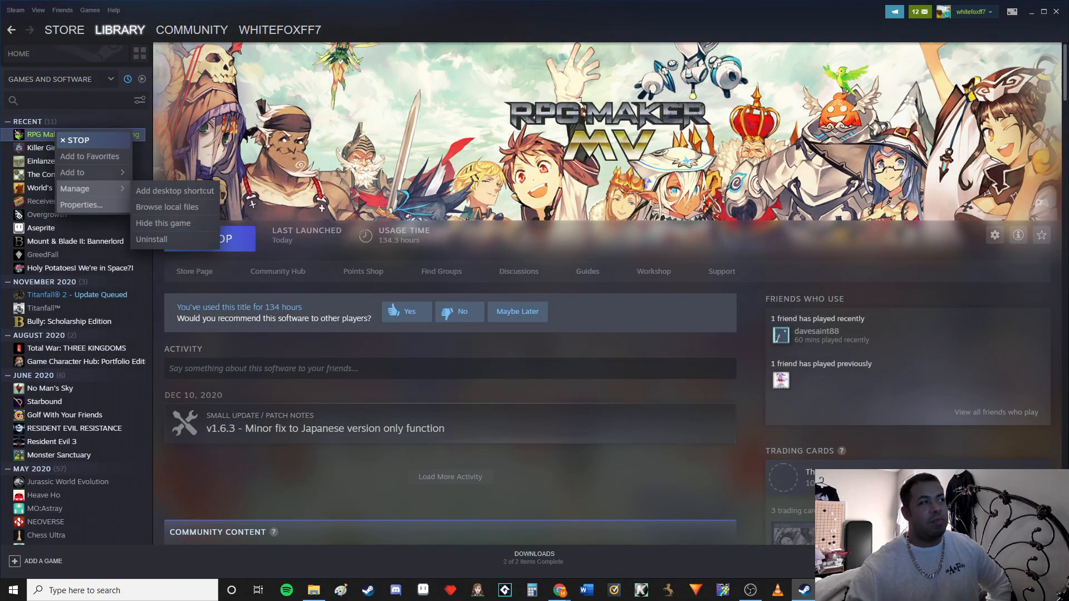
pyautogui.click(81, 205)
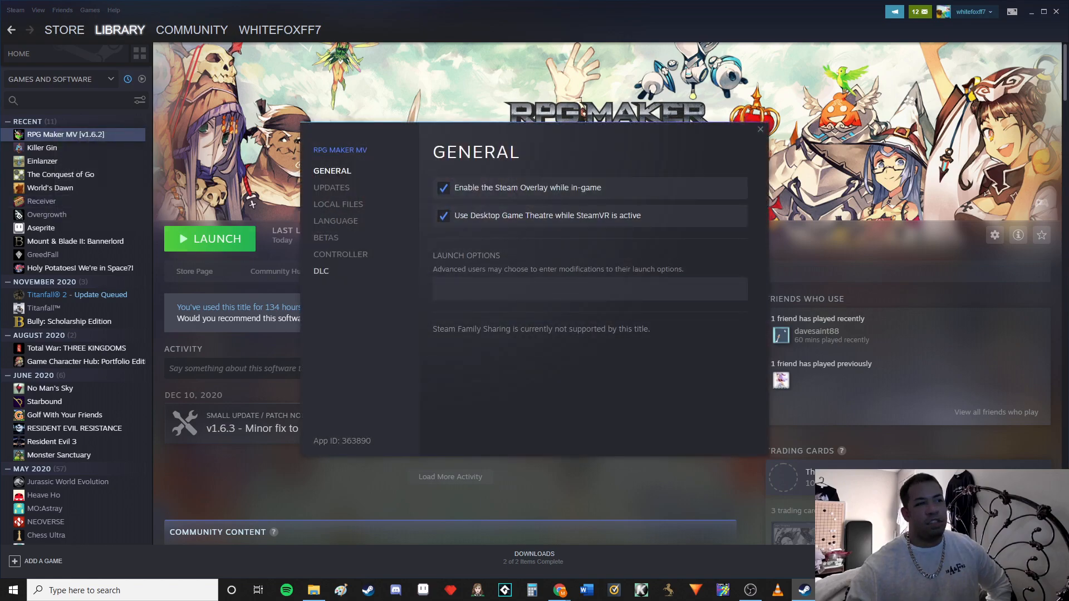
pyautogui.click(338, 204)
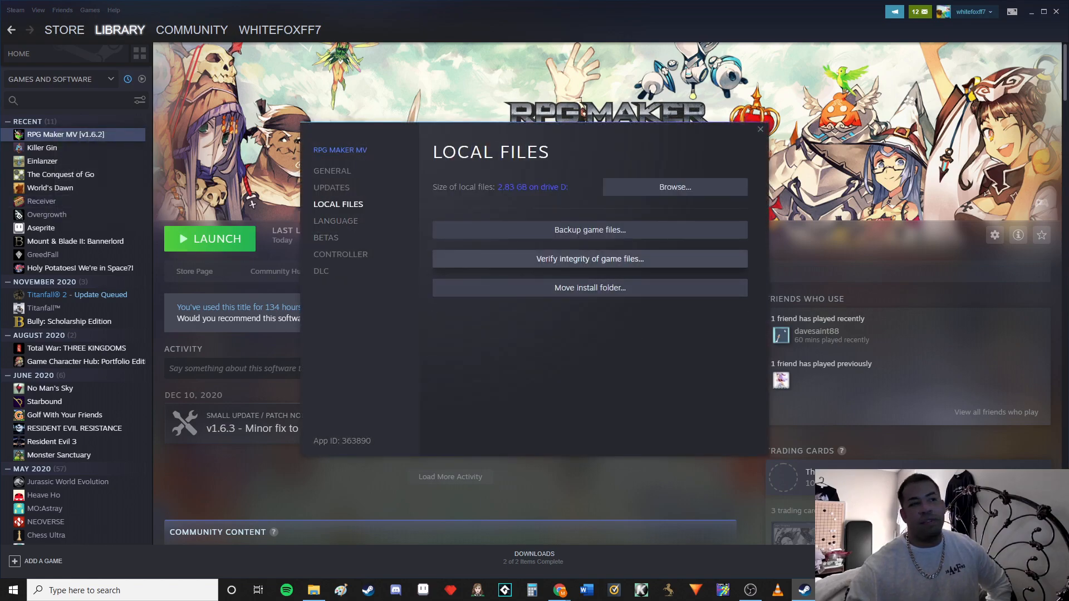
pyautogui.click(591, 259)
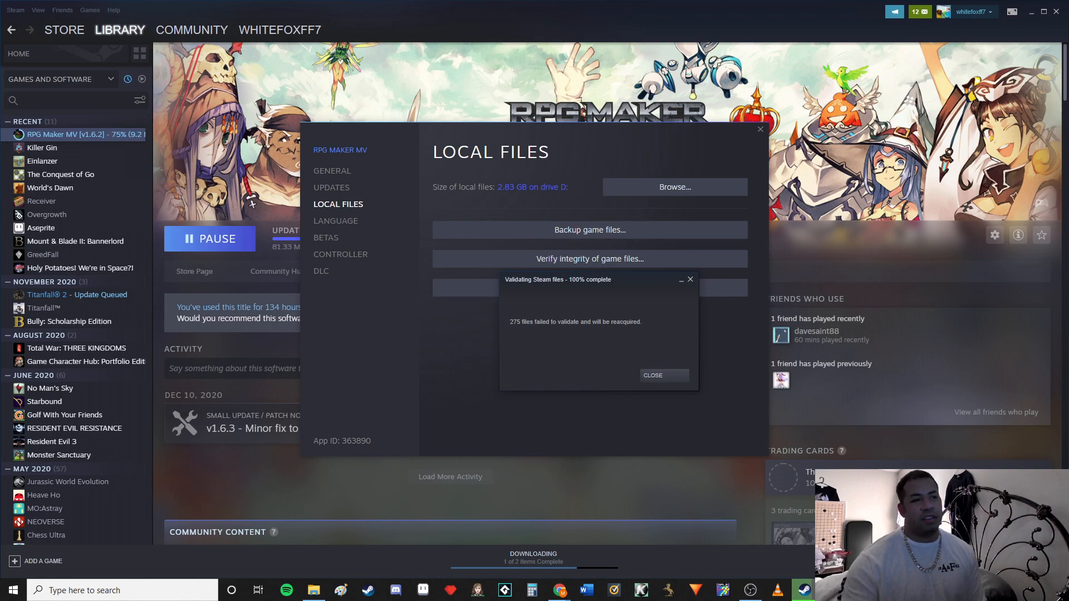
pyautogui.click(663, 375)
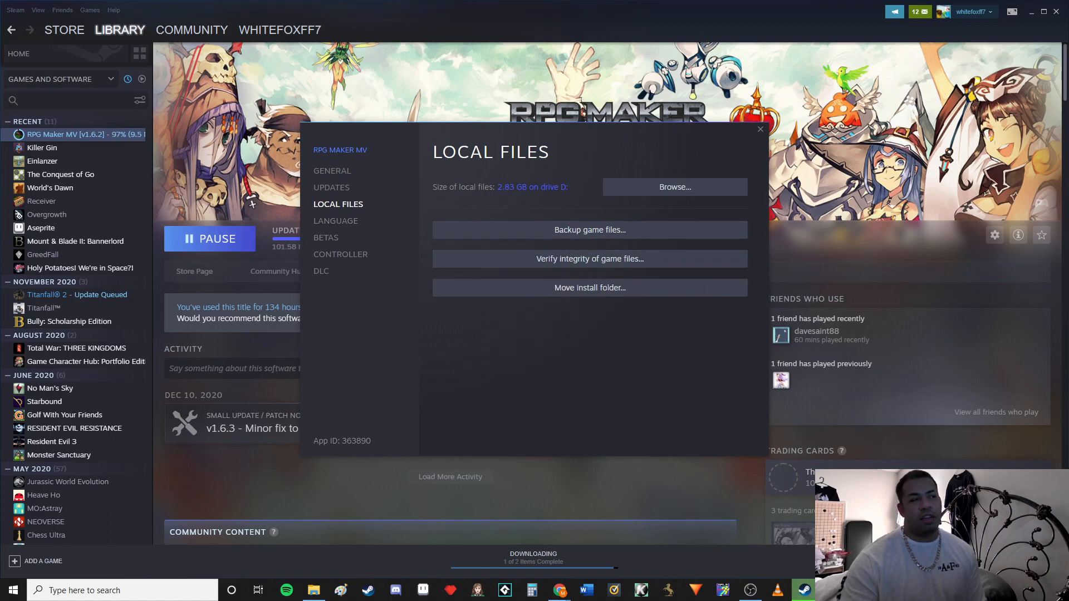
pyautogui.click(761, 129)
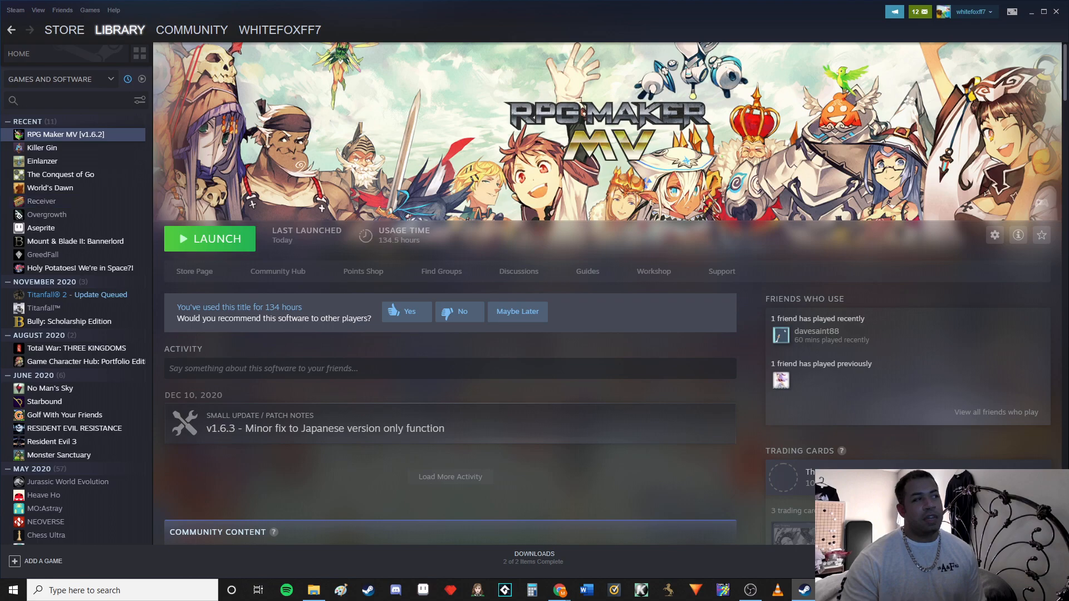
# Launch RPG Maker MV from Steam and playtest NW Project, dismissing the profile error dialog
pyautogui.click(210, 239)
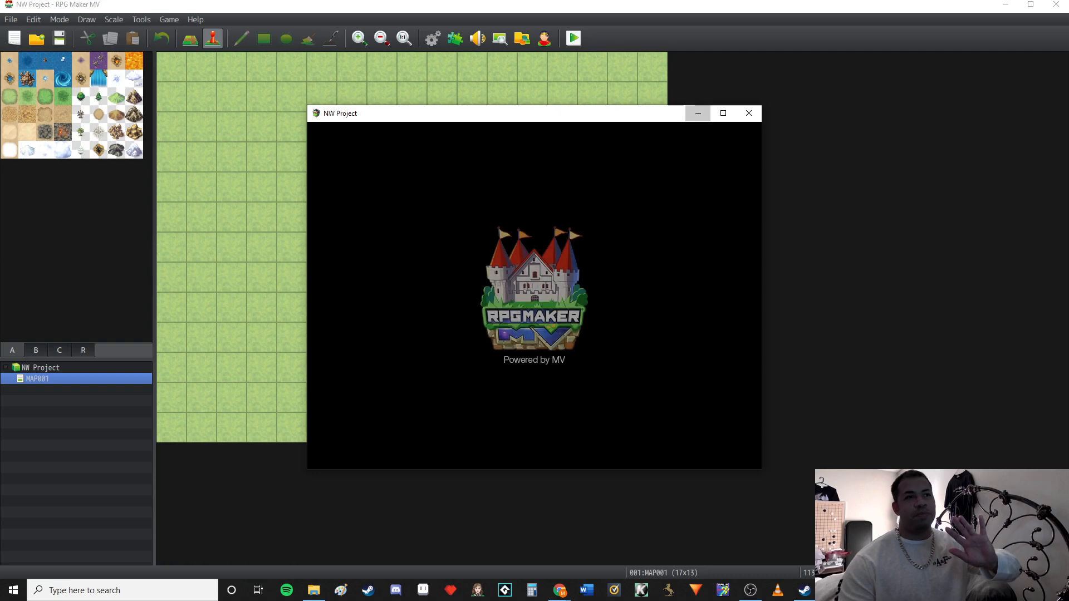
pyautogui.click(698, 113)
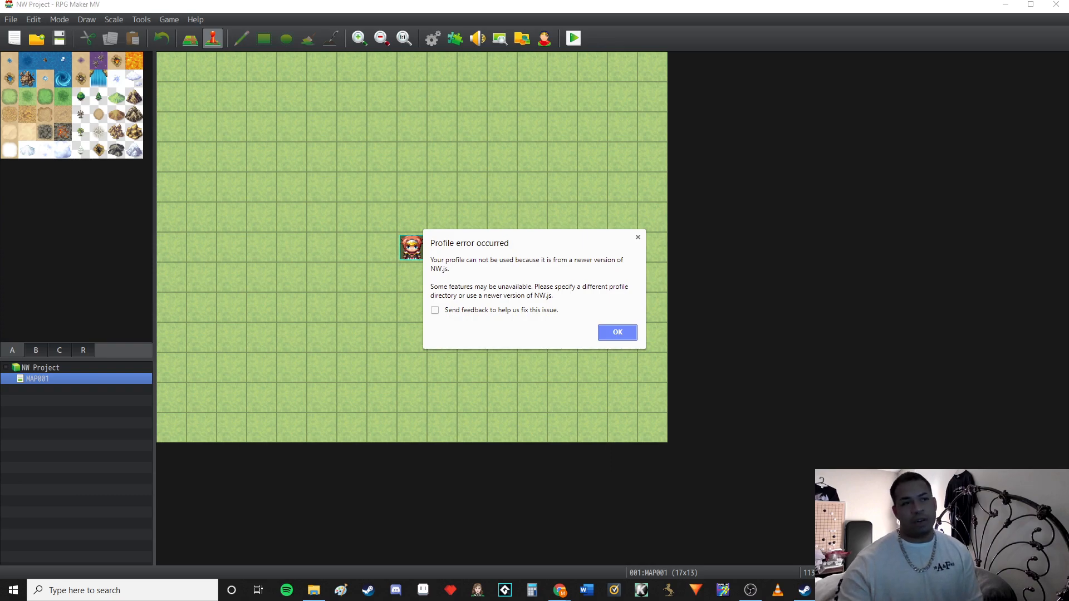
pyautogui.click(618, 332)
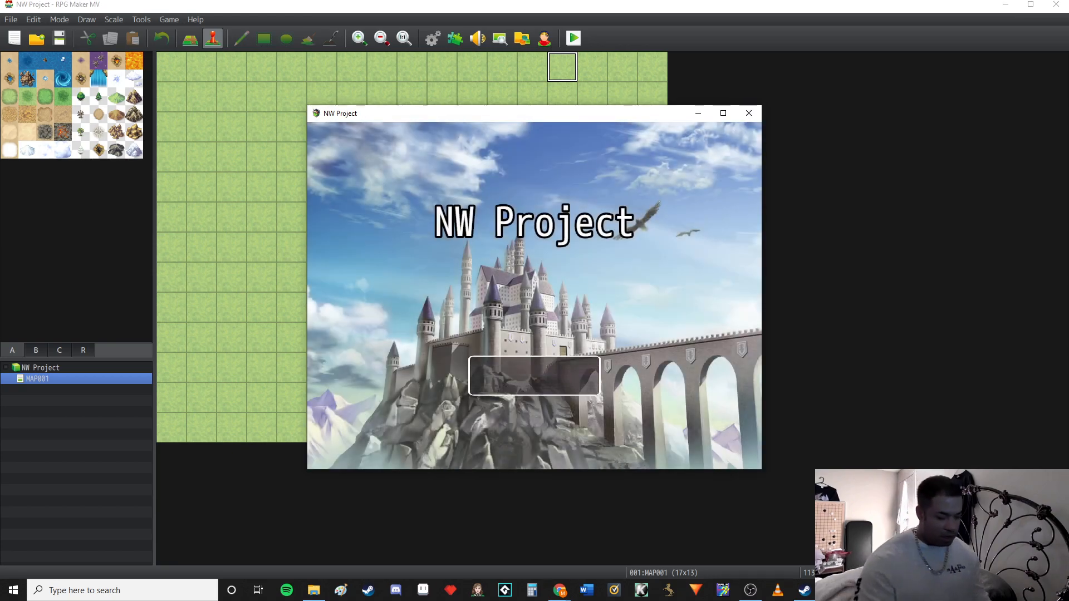
# Open the game's developer console, run process.versions, expand the result and highlight the nw version entry
pyautogui.press('F8')
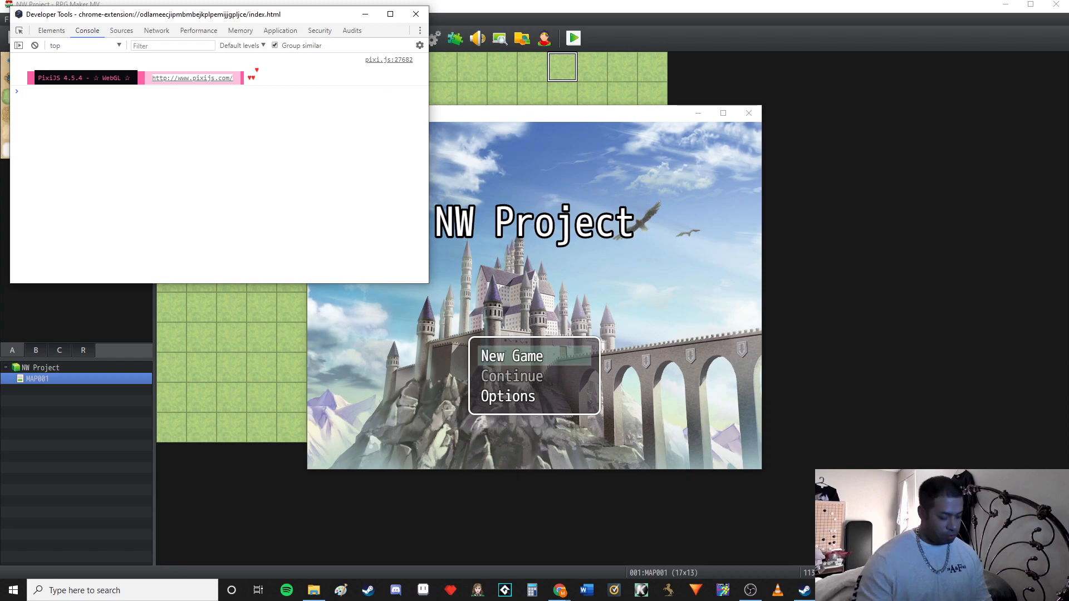
pyautogui.write('process')
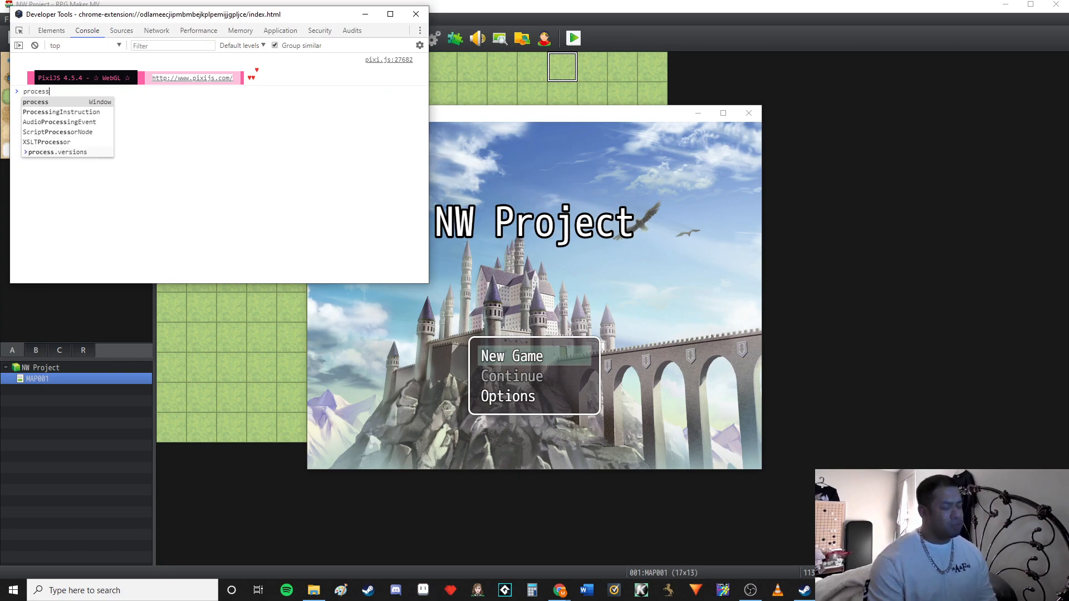
pyautogui.write('.versions')
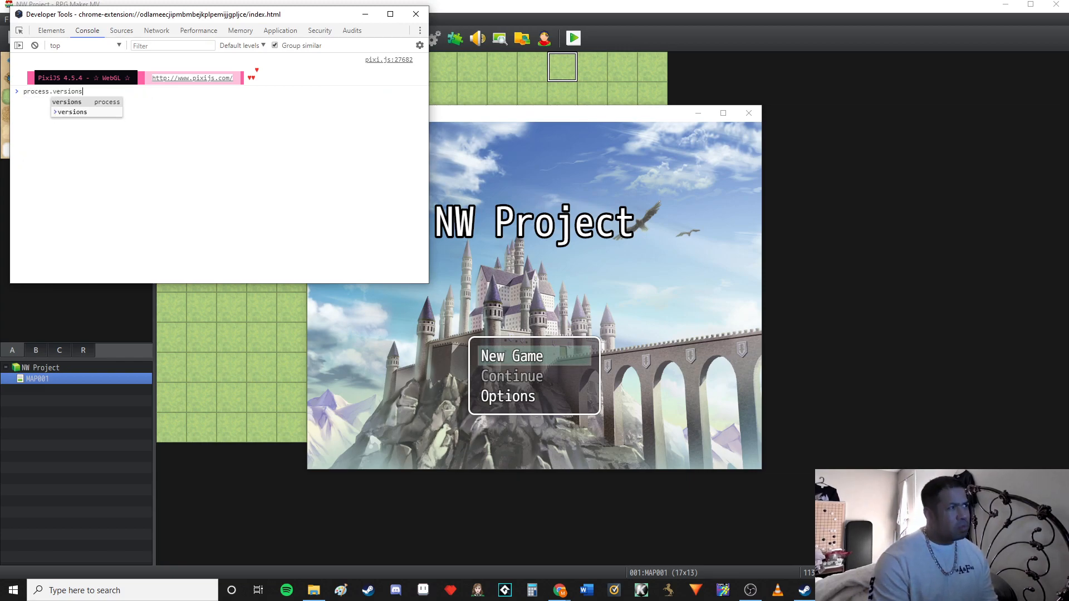
pyautogui.press('Return')
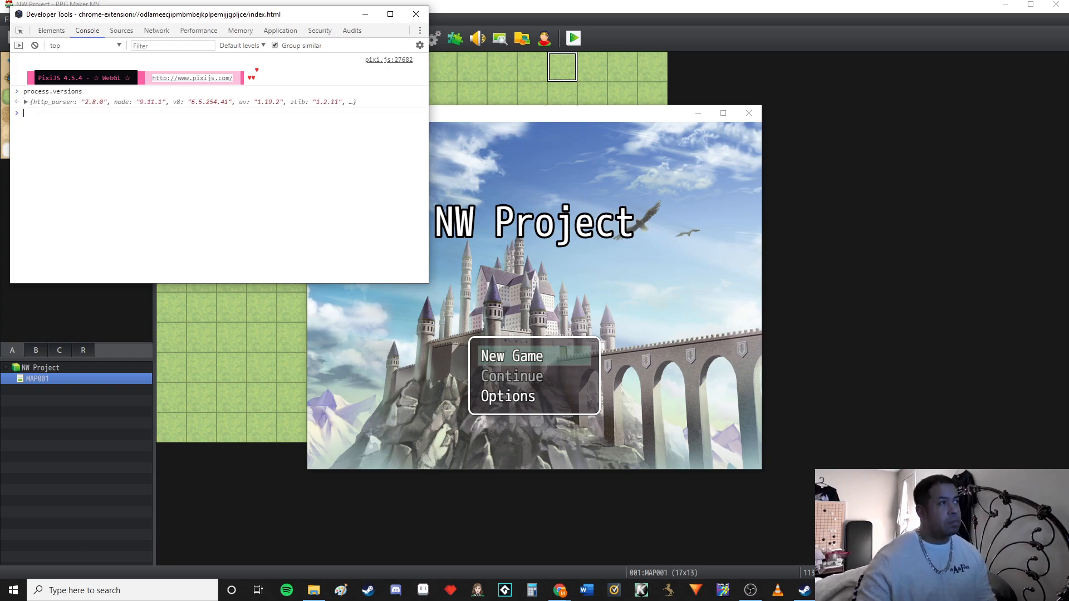
pyautogui.click(26, 102)
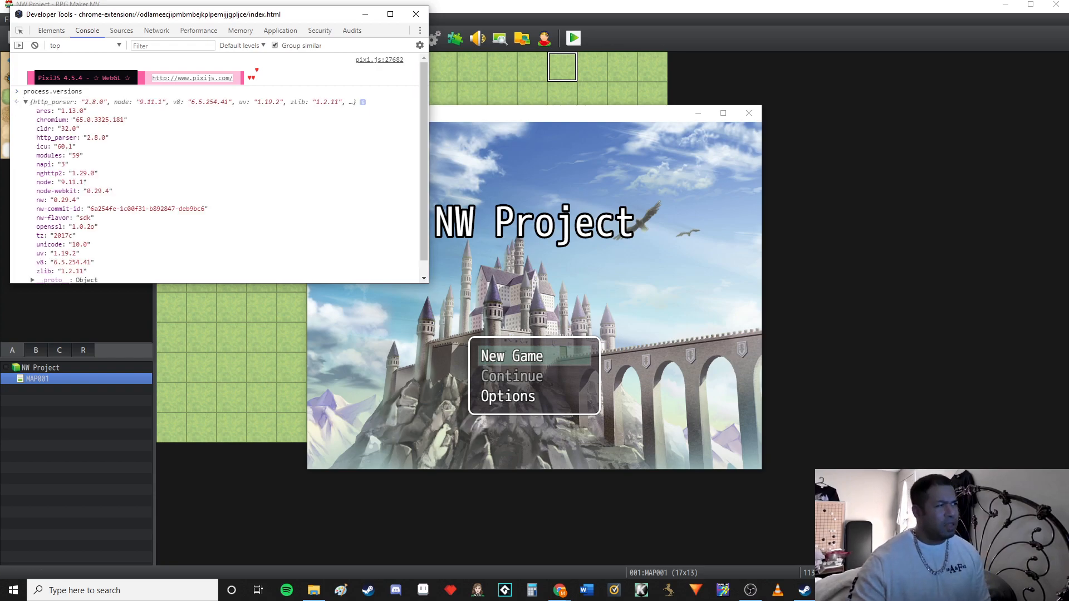
pyautogui.scroll(-1, 220, 168)
pyautogui.moveTo(44, 184); pyautogui.dragTo(80, 185)
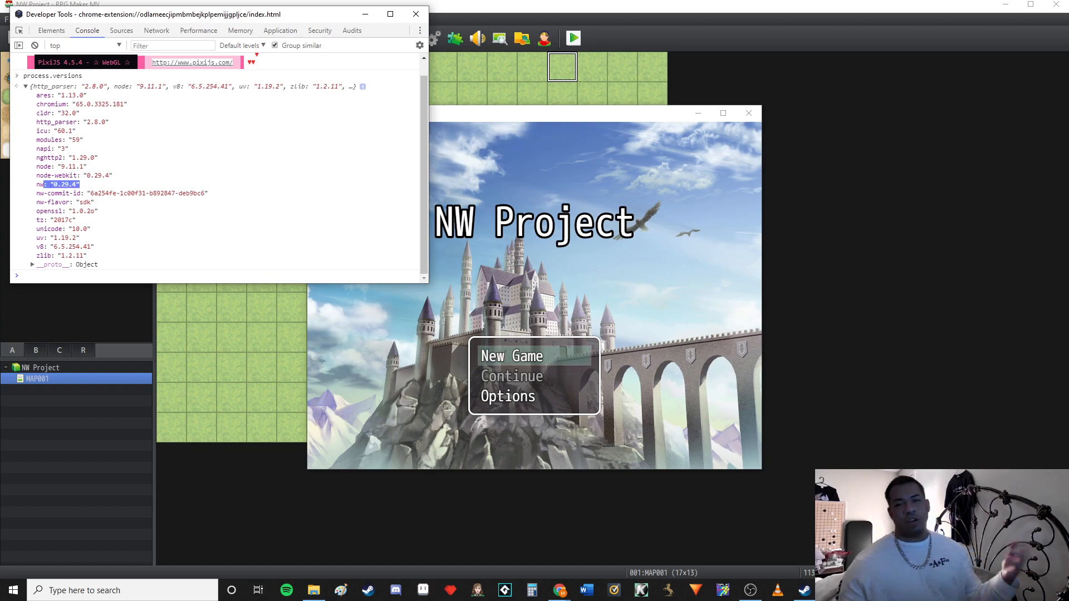